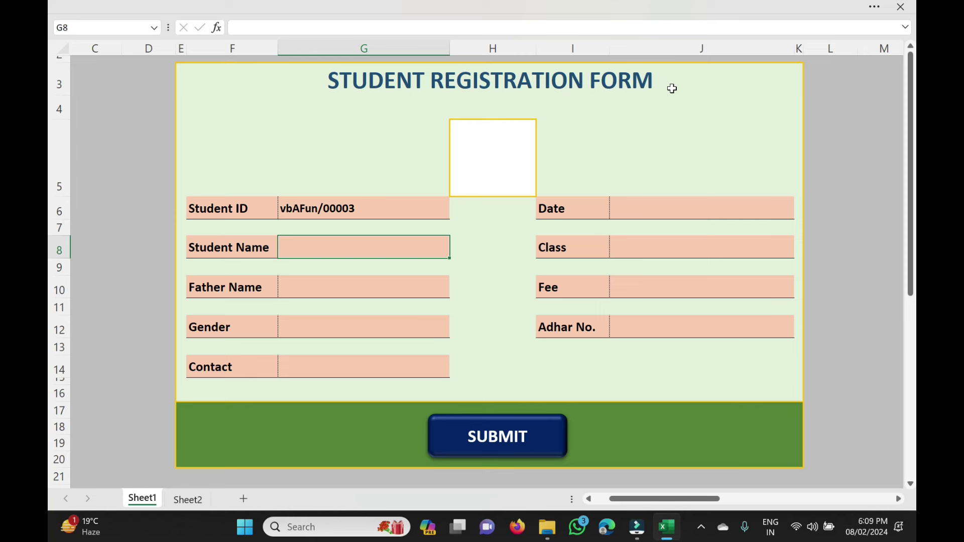
# Step: Enter the student's name, father's name, MALE as gender and the contact number
pyautogui.press('Down')
pyautogui.press('Down')
pyautogui.press('Down')
pyautogui.press('Down')
pyautogui.press('Tab')
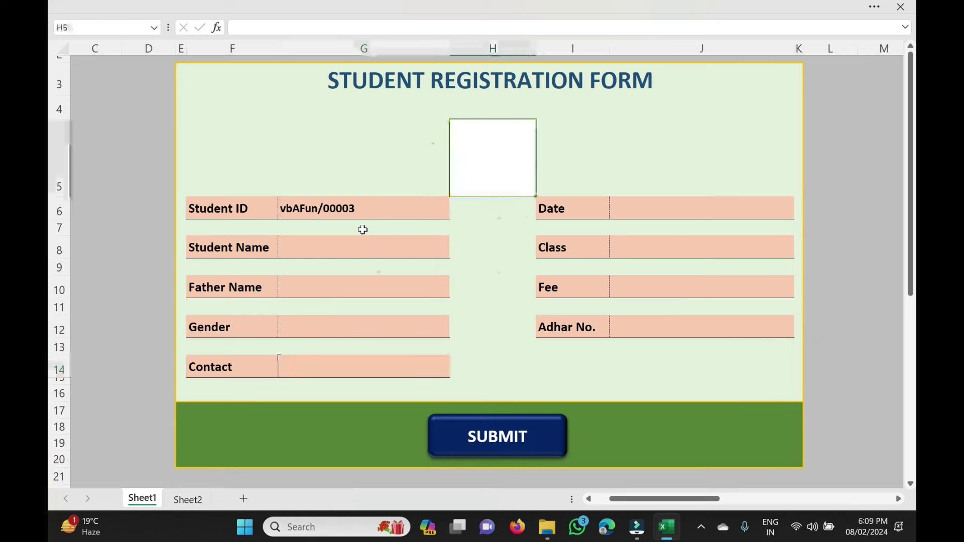
pyautogui.press('Tab')
pyautogui.press('Down')
pyautogui.press('Down')
pyautogui.press('Down')
pyautogui.press('Down')
pyautogui.press('Down')
pyautogui.press('Down')
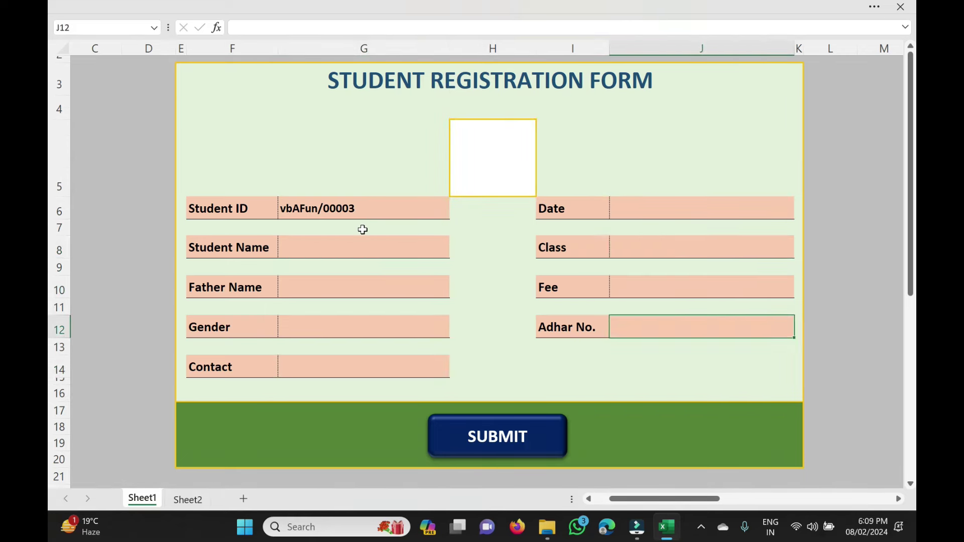
pyautogui.press('Down')
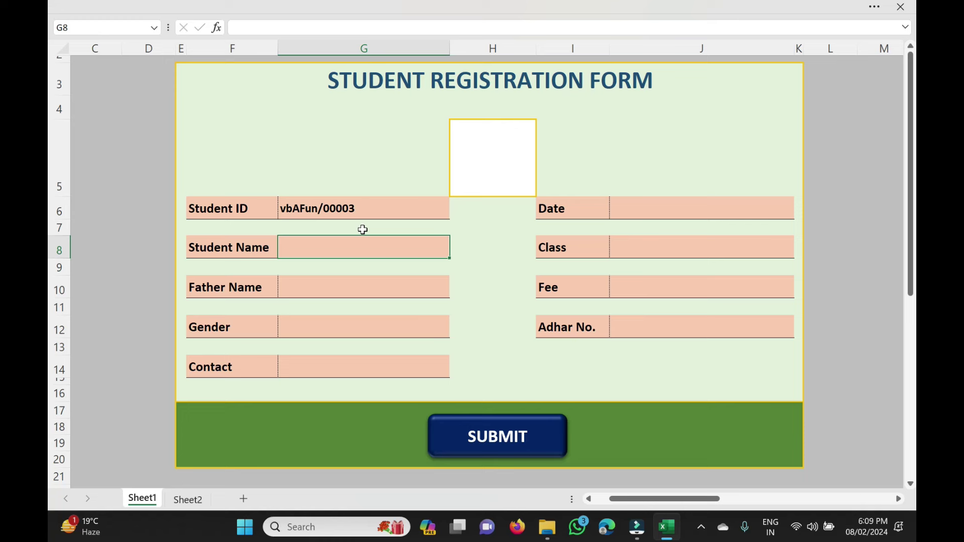
pyautogui.write('Raja')
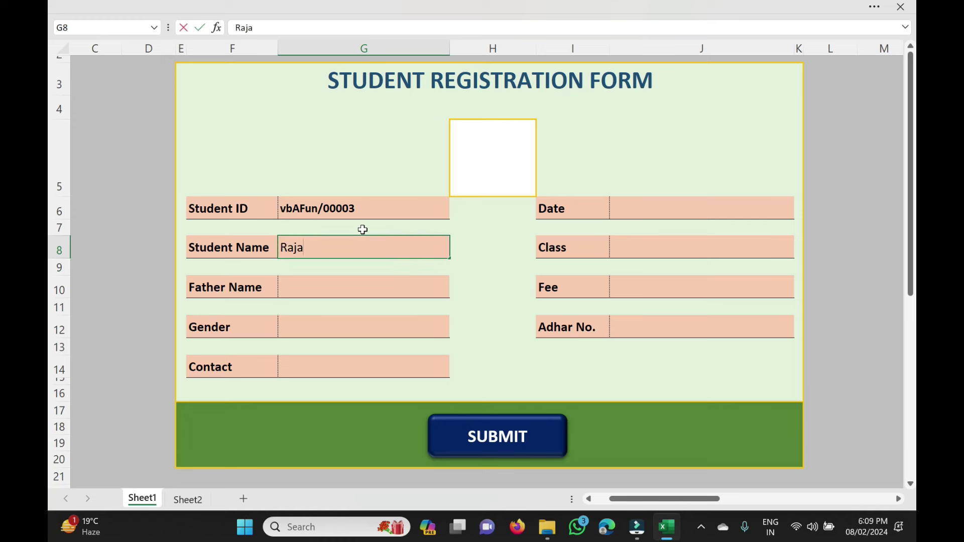
pyautogui.press('Return')
pyautogui.press('Return')
pyautogui.write('MALE')
pyautogui.press('Return')
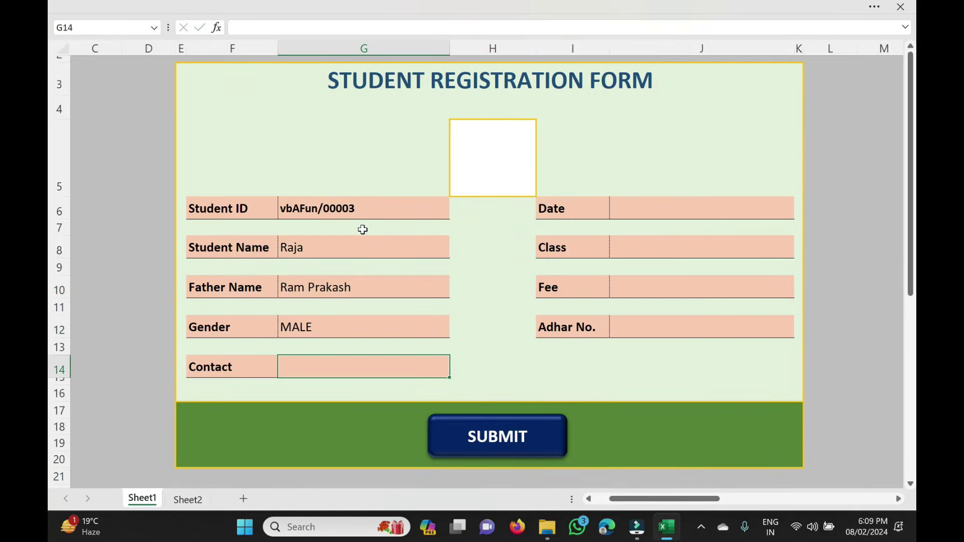
pyautogui.write('8098xxxxx')
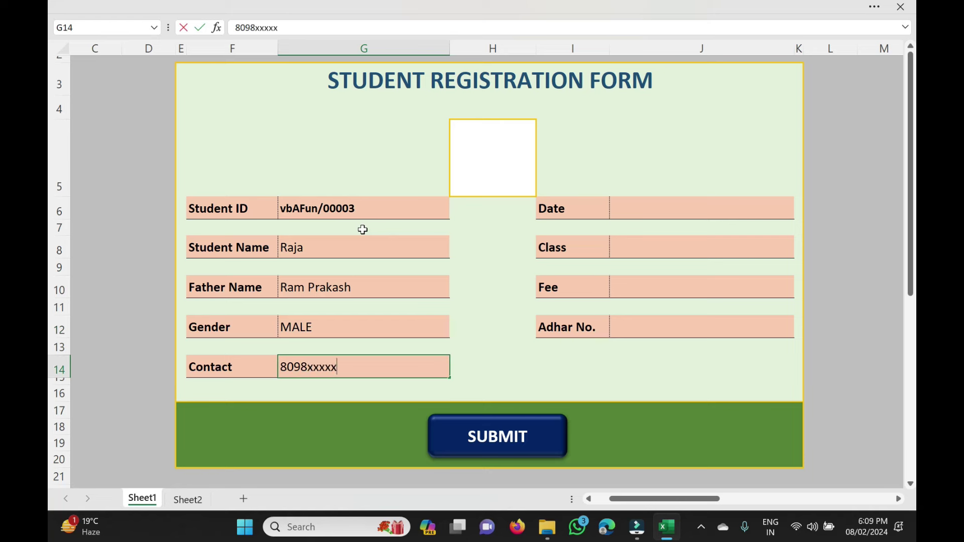
pyautogui.press('Return')
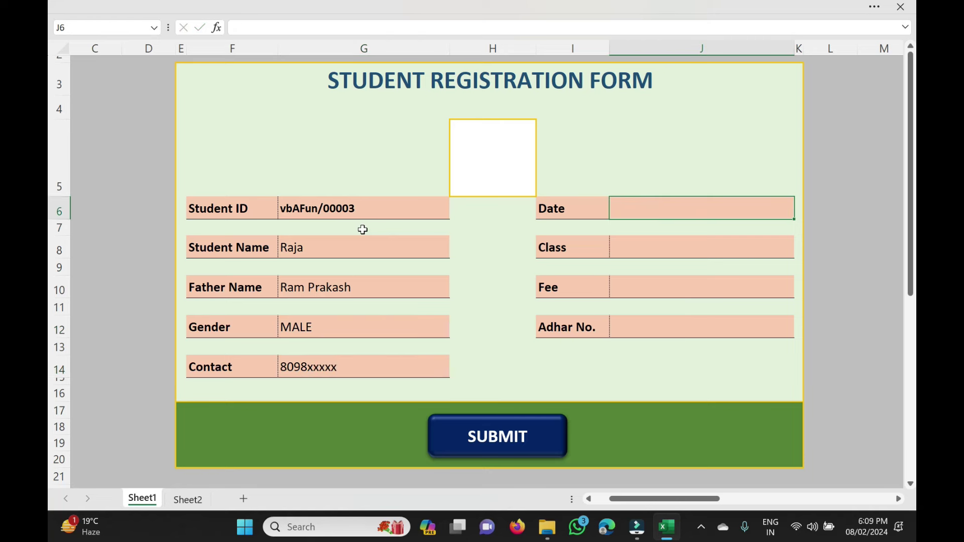
# Step: Fill in date 1/4/10, class VIII from the dropdown, fee 2000 and the Adhar number
pyautogui.write('1/4/10')
pyautogui.press('Return')
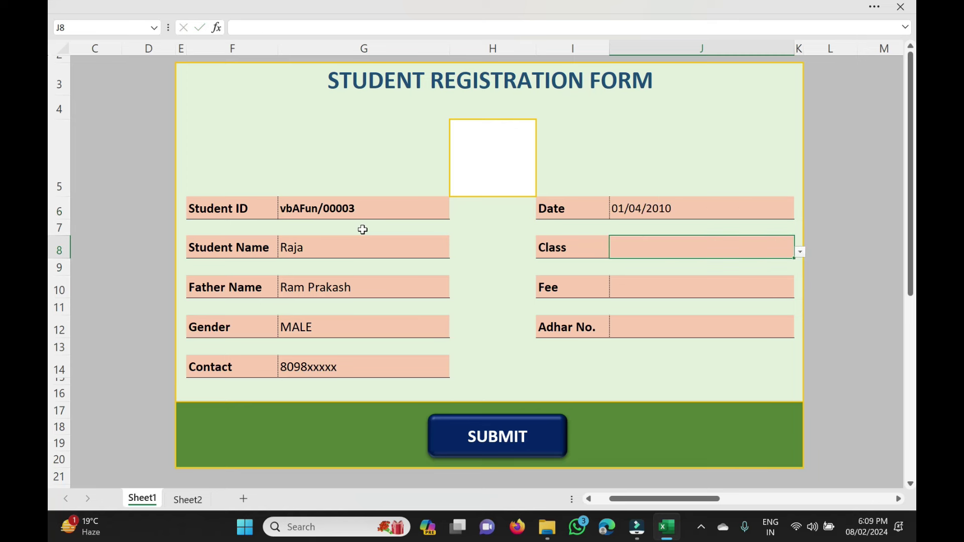
pyautogui.hotkey('alt', 'Down')
pyautogui.press('Down')
pyautogui.press('Down')
pyautogui.press('Down')
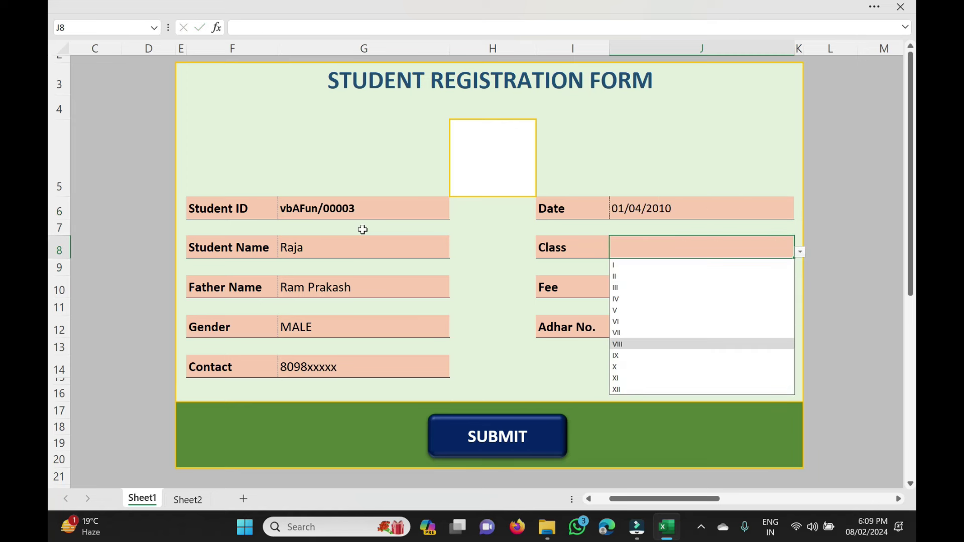
pyautogui.press('Return')
pyautogui.press('Return')
pyautogui.write('2')
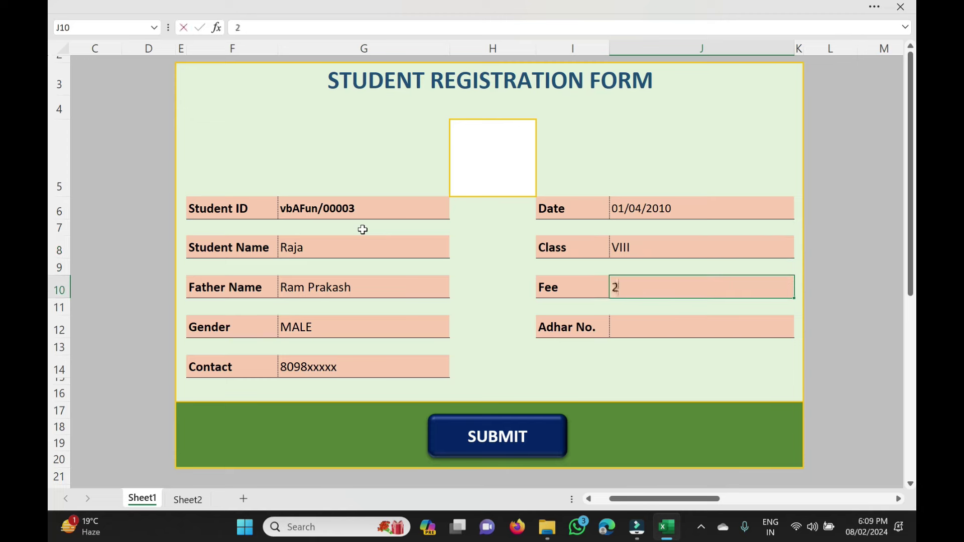
pyautogui.write('0000')
pyautogui.press('Return')
pyautogui.write('xxxx')
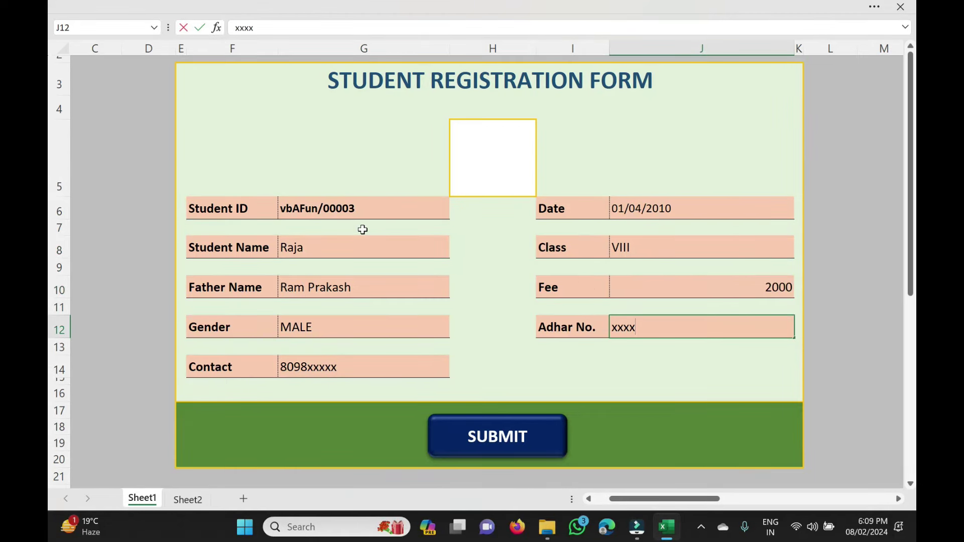
pyautogui.write('22222')
pyautogui.click(363, 231)
pyautogui.click(495, 175)
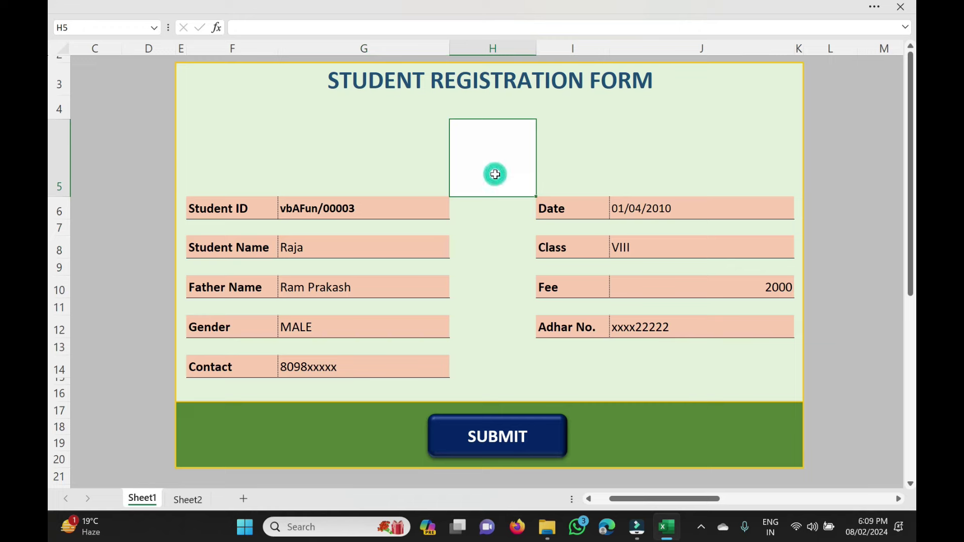
# Step: Place photo IMG_2263 in cell H5 from this device, then SUBMIT the form
pyautogui.hotkey('ctrl', 'shift', 'F1')
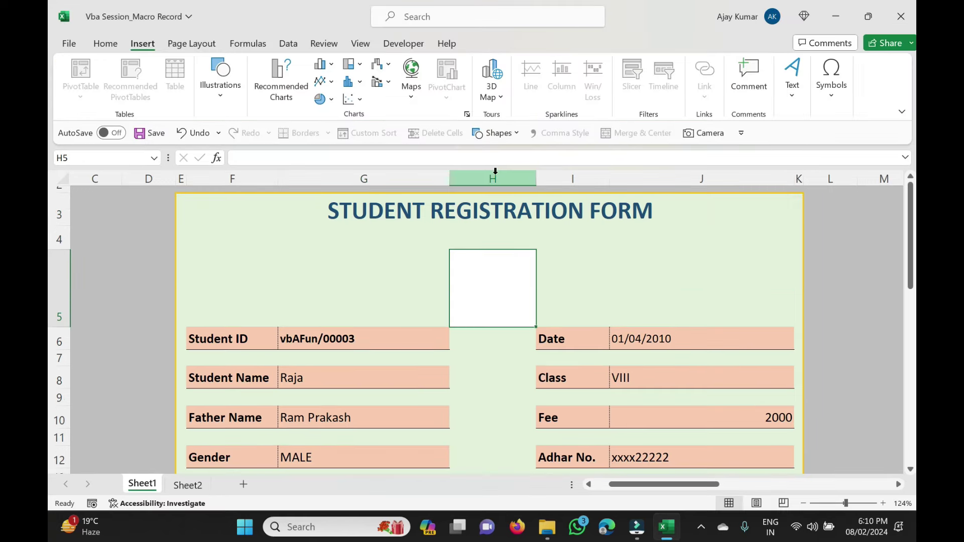
pyautogui.click(220, 88)
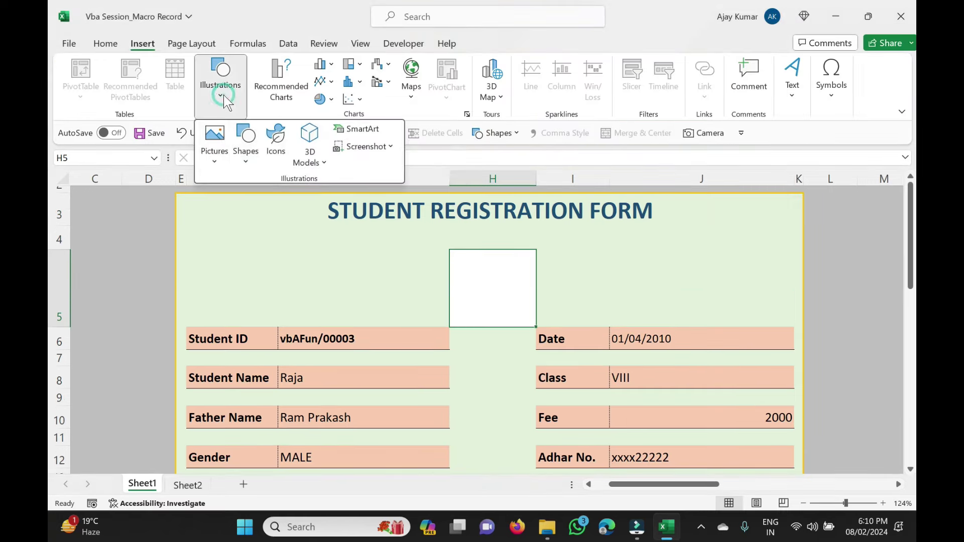
pyautogui.click(215, 164)
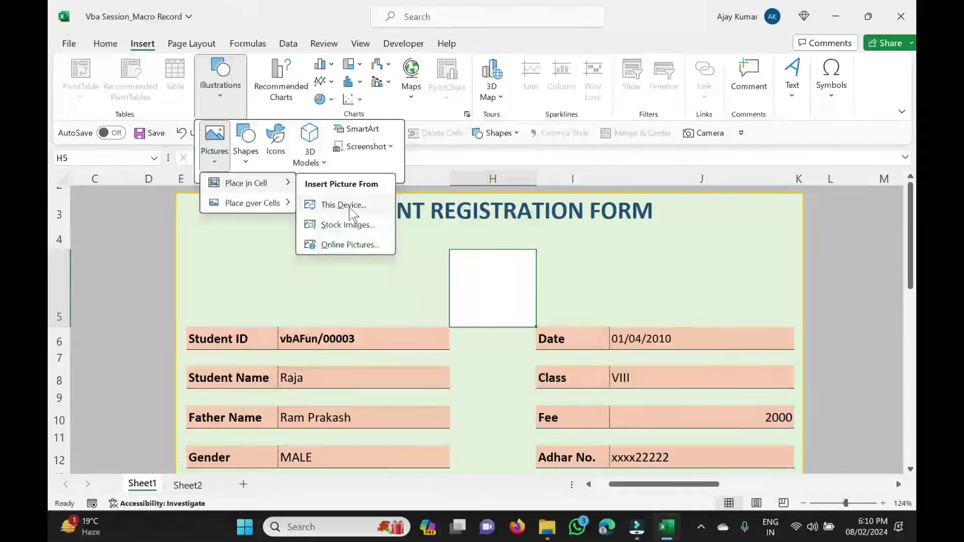
pyautogui.click(344, 205)
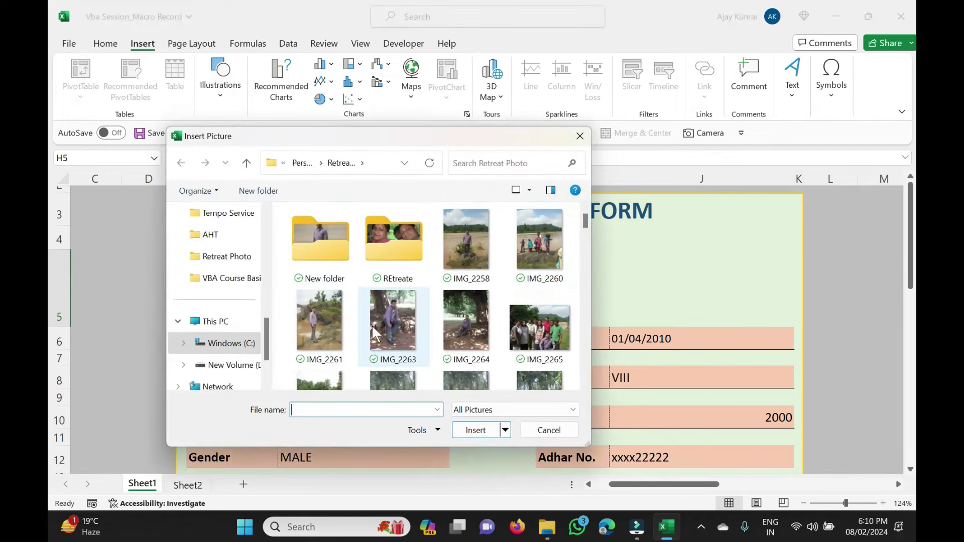
pyautogui.doubleClick(374, 326)
pyautogui.hotkey('ctrl', 'shift', 'F1')
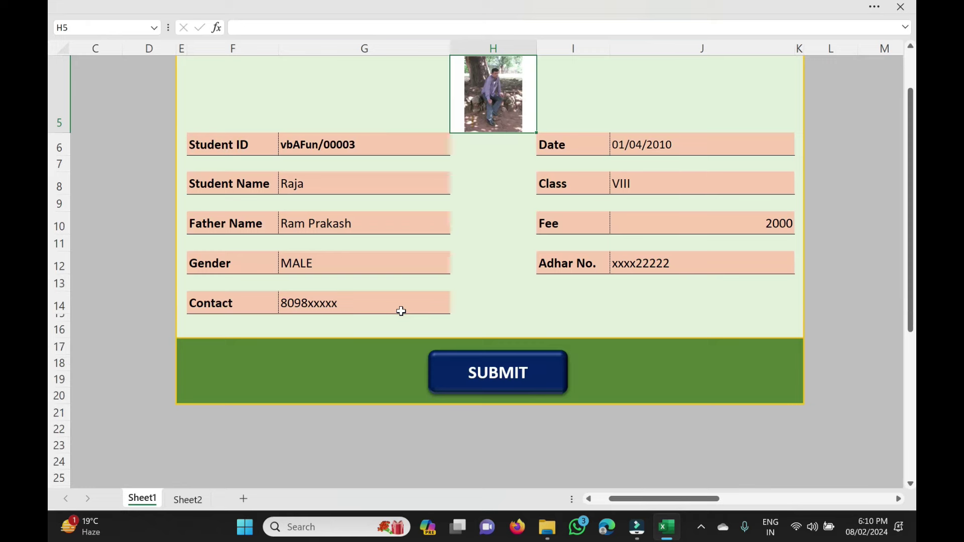
pyautogui.scroll(1, 493, 258)
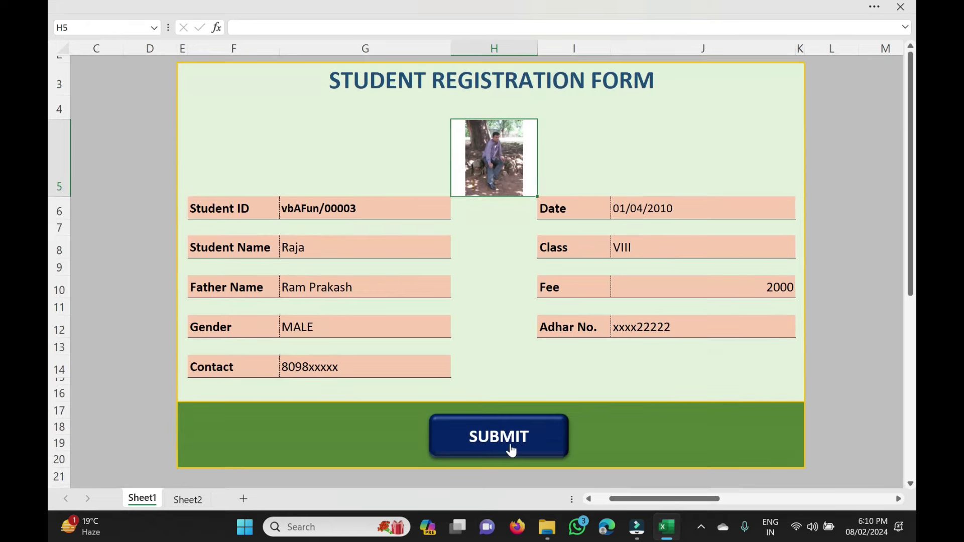
pyautogui.click(512, 450)
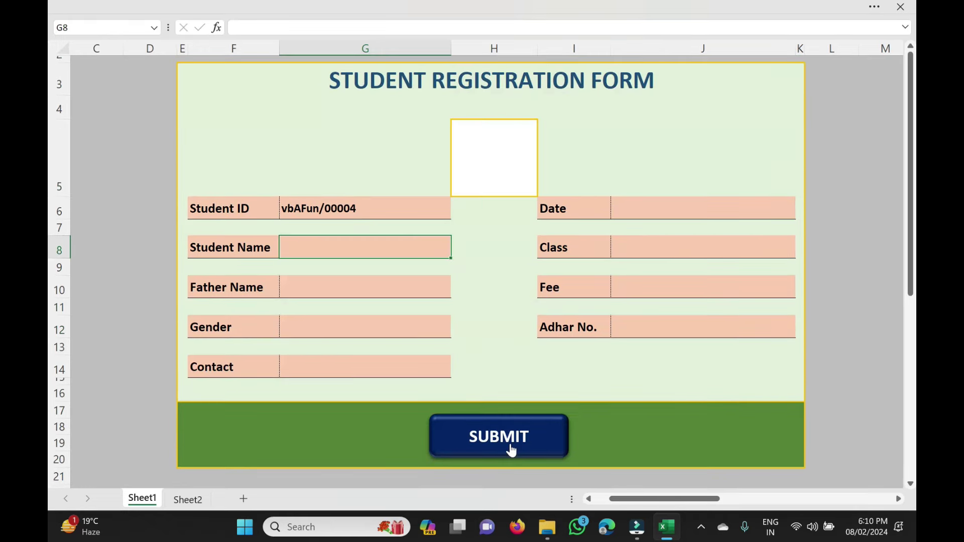
# Step: On Sheet2, drag row 4 taller to fit the new photo, then return to Sheet1
pyautogui.click(188, 500)
pyautogui.moveTo(60, 160); pyautogui.dragTo(60, 182)
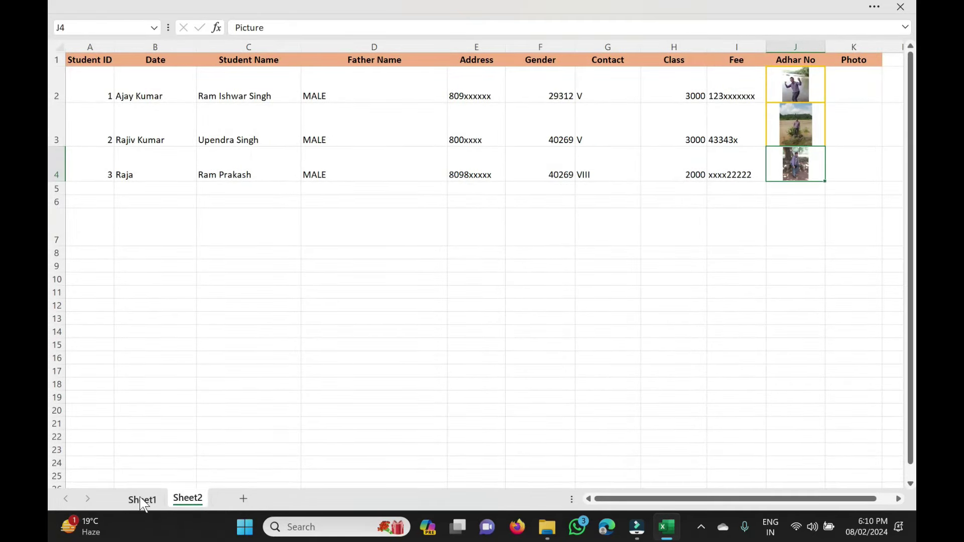
pyautogui.click(142, 500)
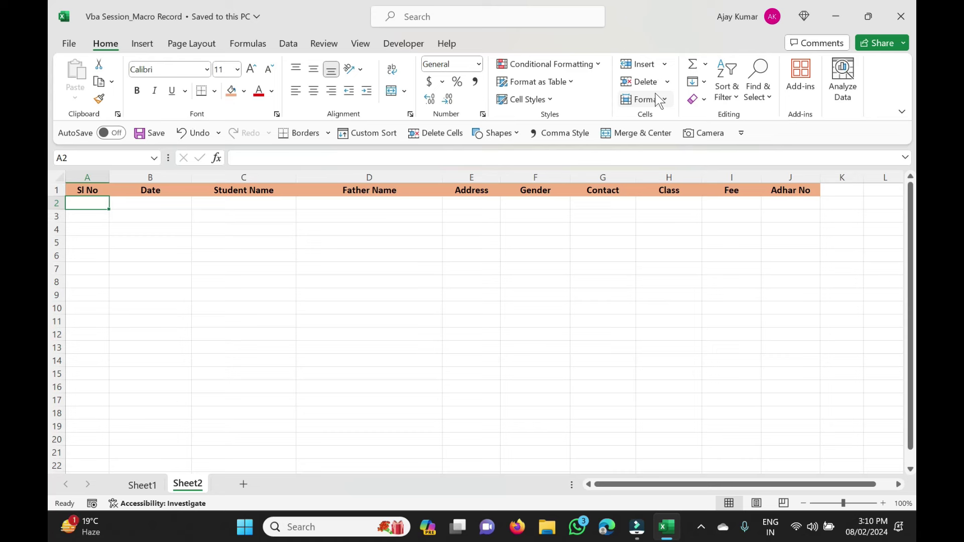
pyautogui.press('Up')
pyautogui.hotkey('shift', 'Right')
pyautogui.hotkey('ctrl', 'shift', 'Right')
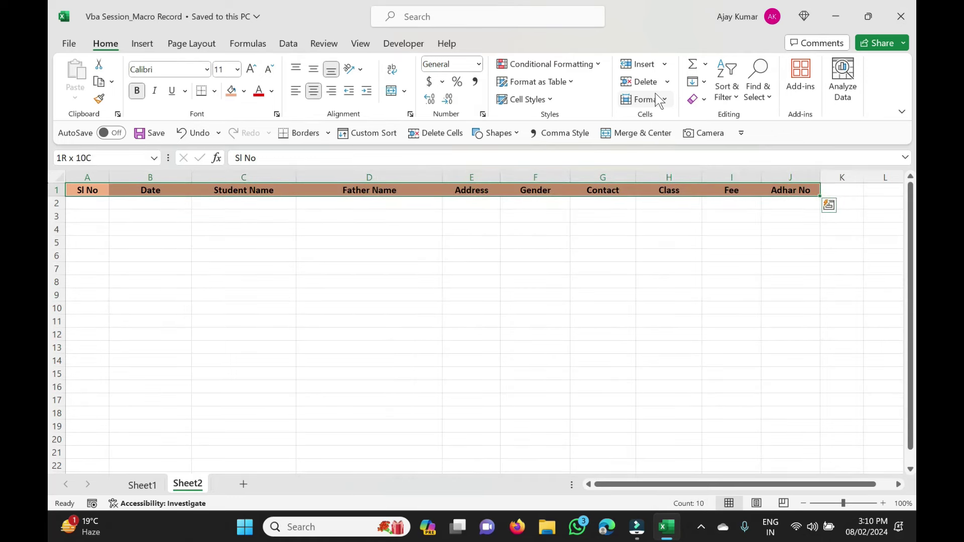
pyautogui.press('Down')
pyautogui.press('Right')
pyautogui.press('Right')
pyautogui.press('Right')
pyautogui.press('Right')
pyautogui.press('Right')
pyautogui.press('Right')
pyautogui.press('Right')
pyautogui.press('Right')
pyautogui.press('Down')
pyautogui.press('Down')
pyautogui.press('Down')
pyautogui.click(91, 205)
pyautogui.press('Down')
pyautogui.press('Down')
pyautogui.press('Down')
pyautogui.press('Down')
pyautogui.press('Down')
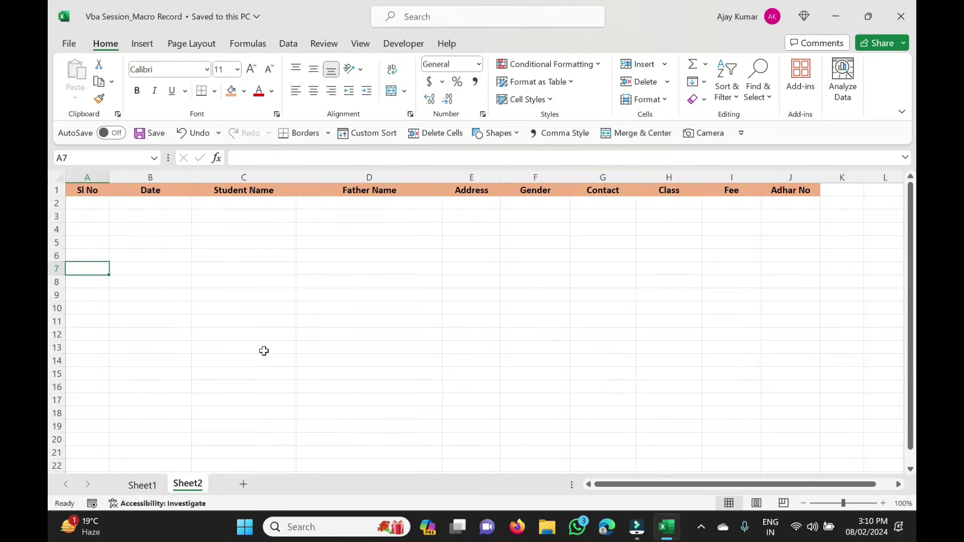
pyautogui.scroll(-3, 264, 350)
pyautogui.scroll(-4, 263, 351)
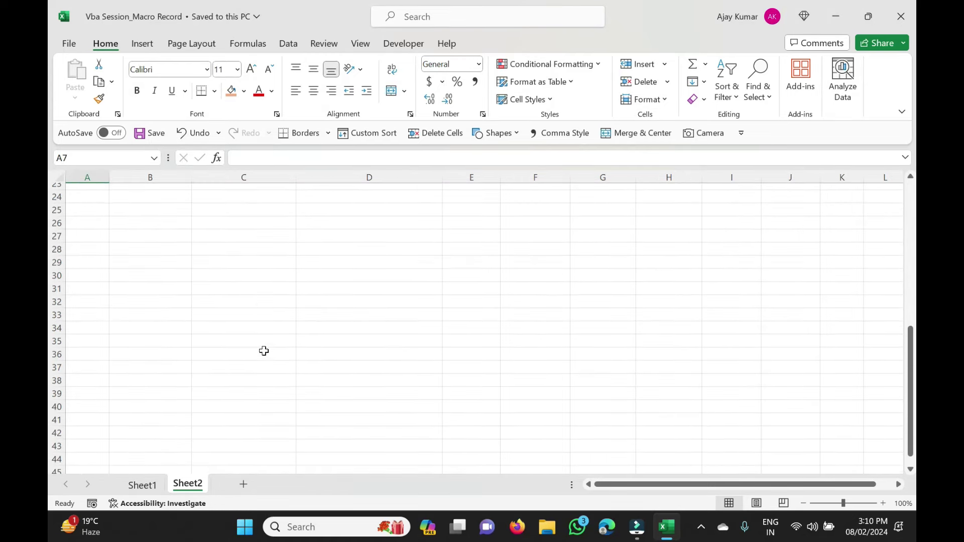
pyautogui.scroll(-3, 264, 351)
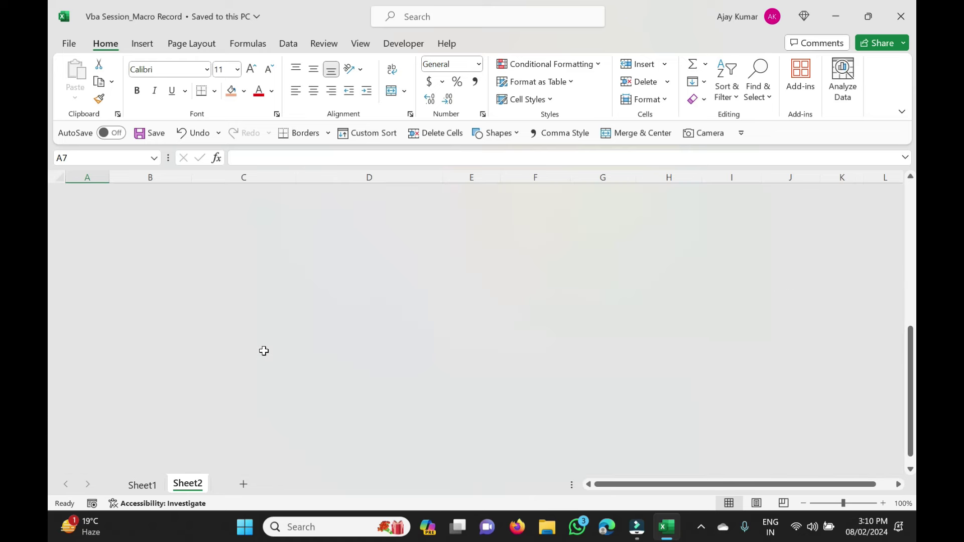
pyautogui.scroll(8, 297, 256)
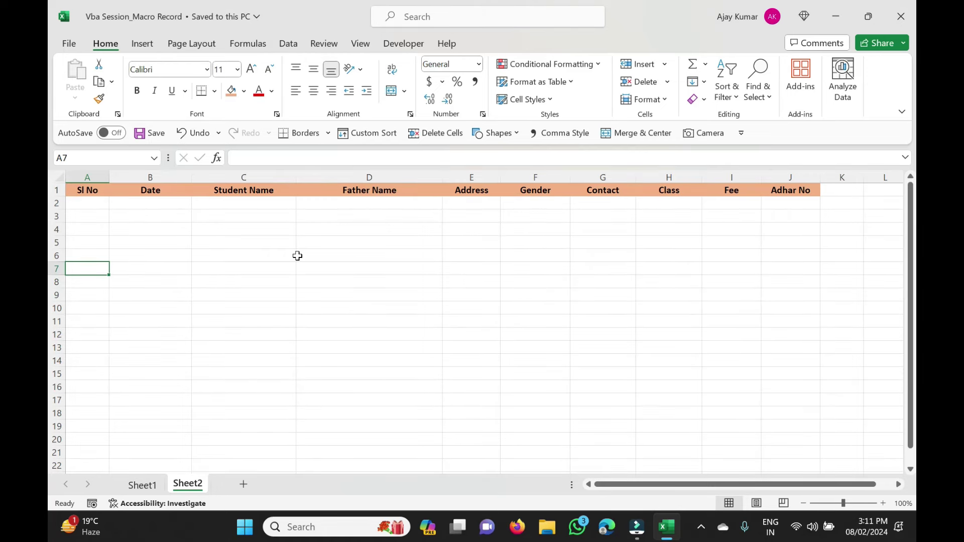
# Step: Paste the A1:J1 headers, Sl No to Adhar No, into Sheet1 row 1 without formatting, then view full screen
pyautogui.moveTo(90, 190); pyautogui.dragTo(795, 182)
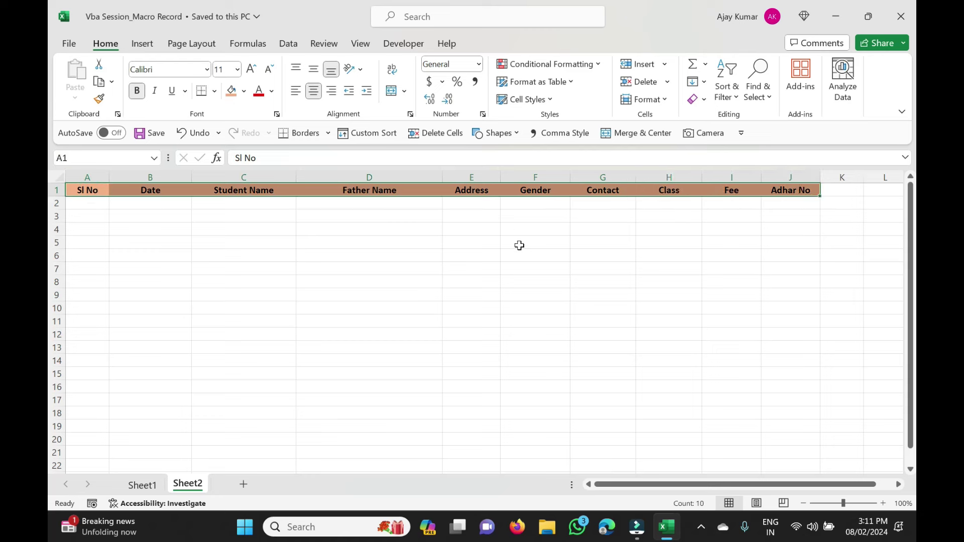
pyautogui.hotkey('ctrl', 'c')
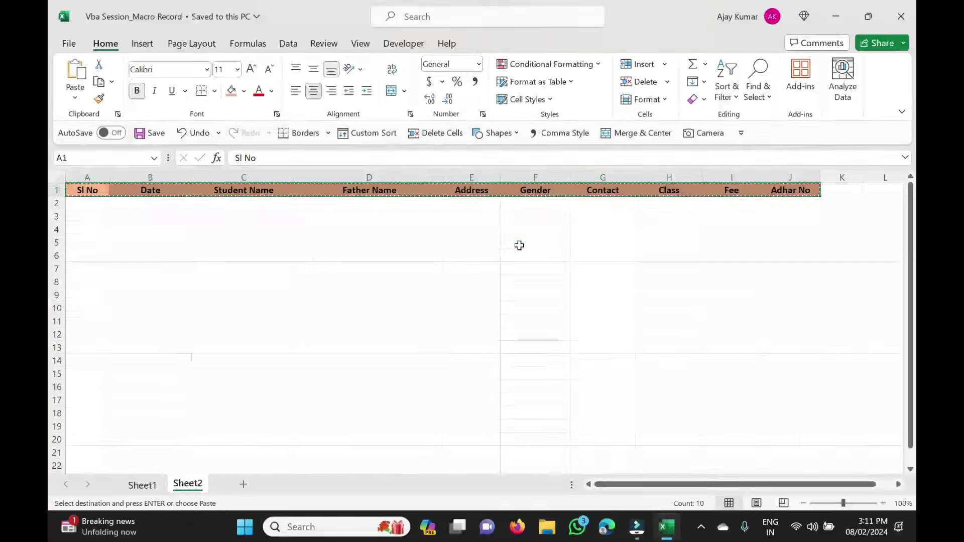
pyautogui.click(142, 485)
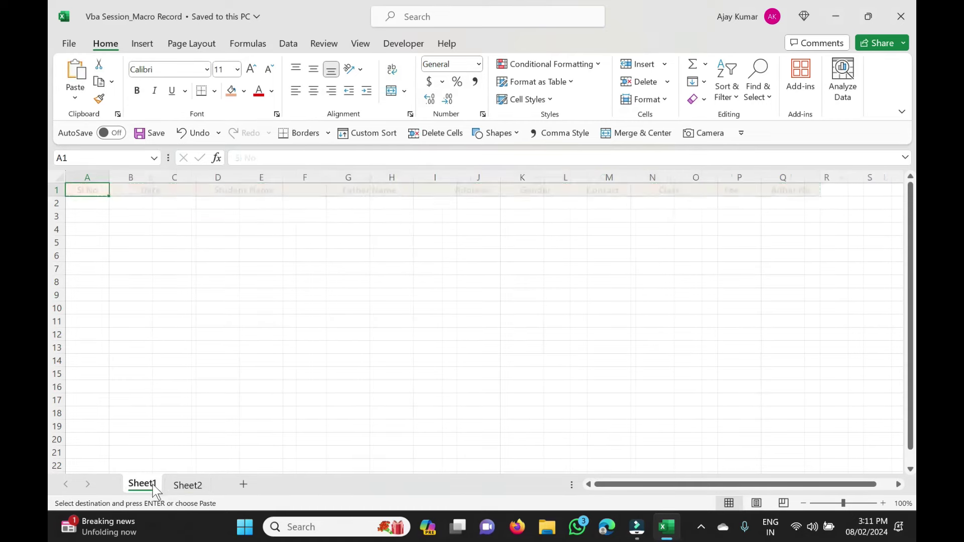
pyautogui.rightClick(83, 190)
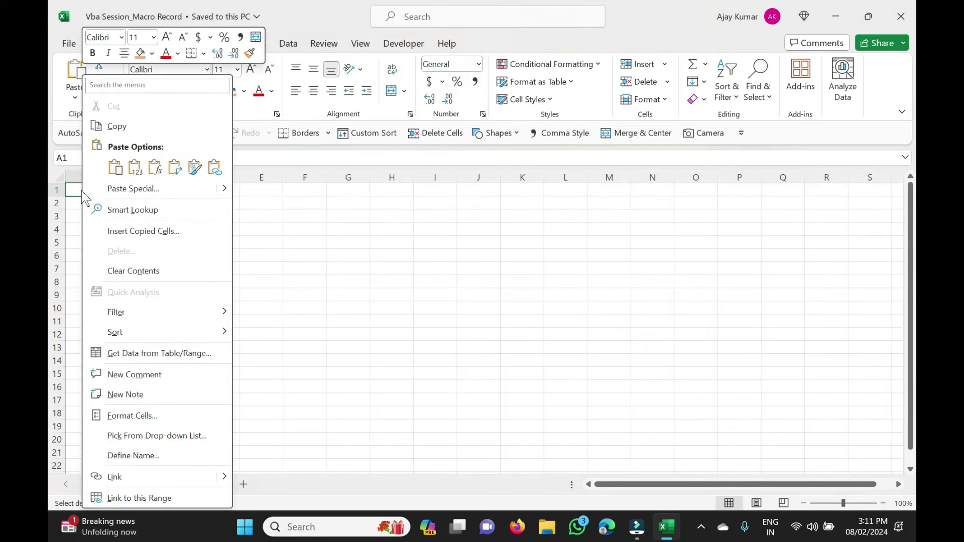
pyautogui.click(135, 166)
pyautogui.click(182, 225)
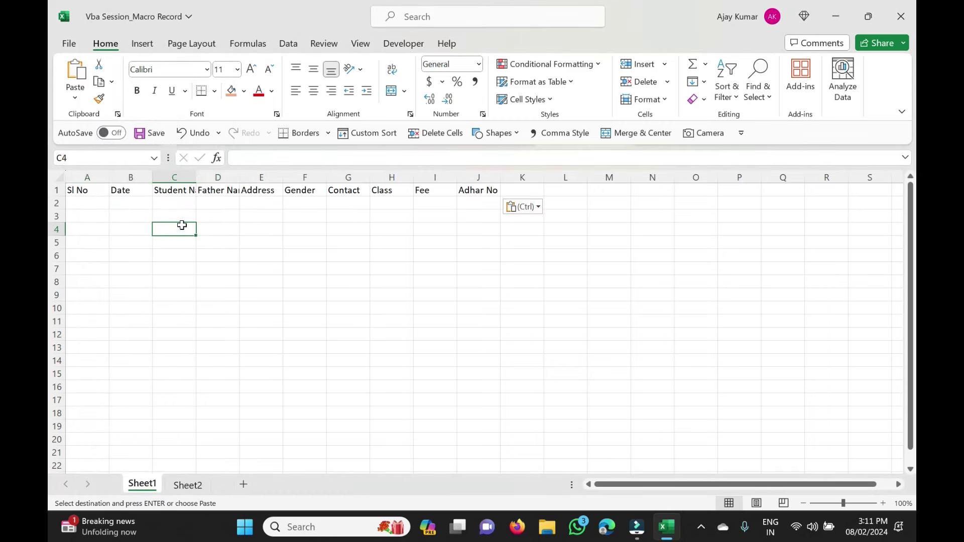
pyautogui.hotkey('ctrl', 'shift', 'F1')
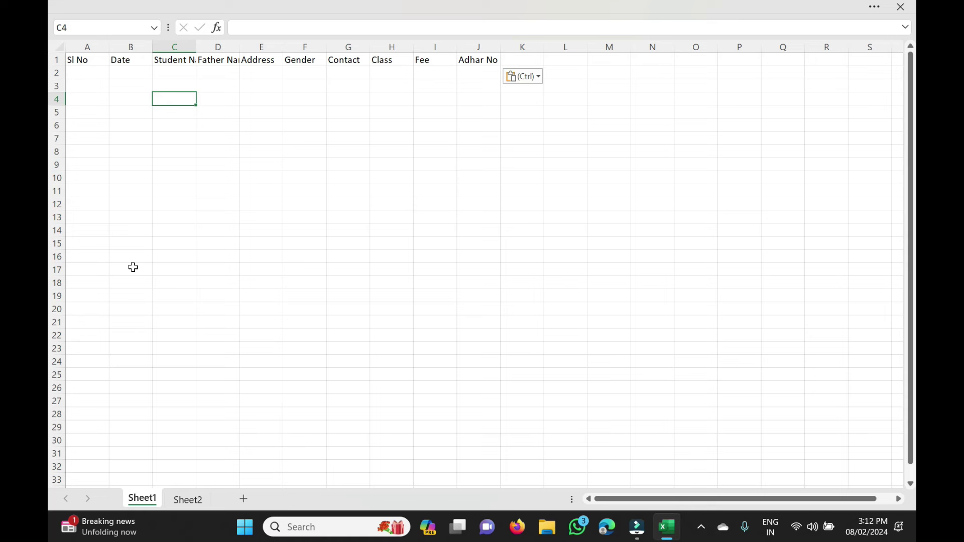
# Step: Select the working area from A1 through AJ39
pyautogui.click(85, 60)
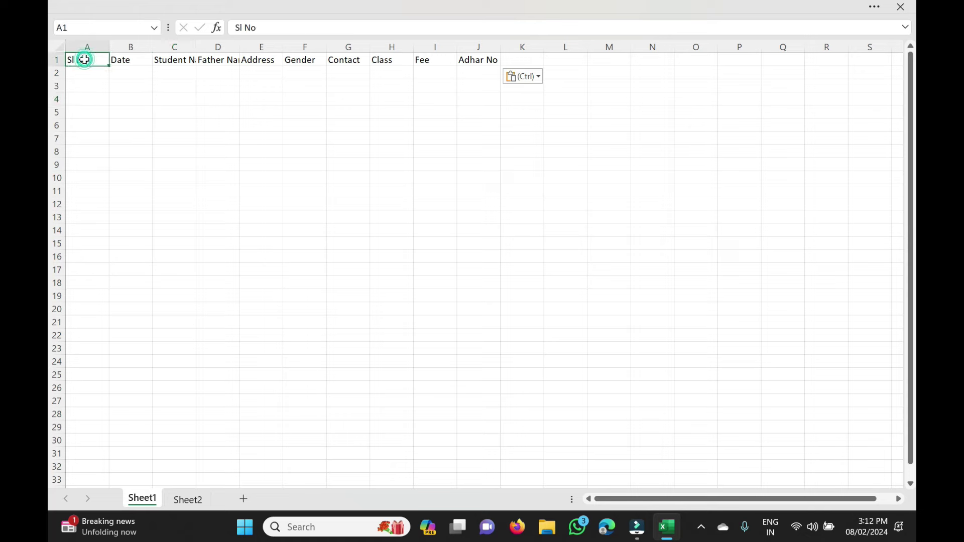
pyautogui.moveTo(84, 60); pyautogui.dragTo(912, 494)
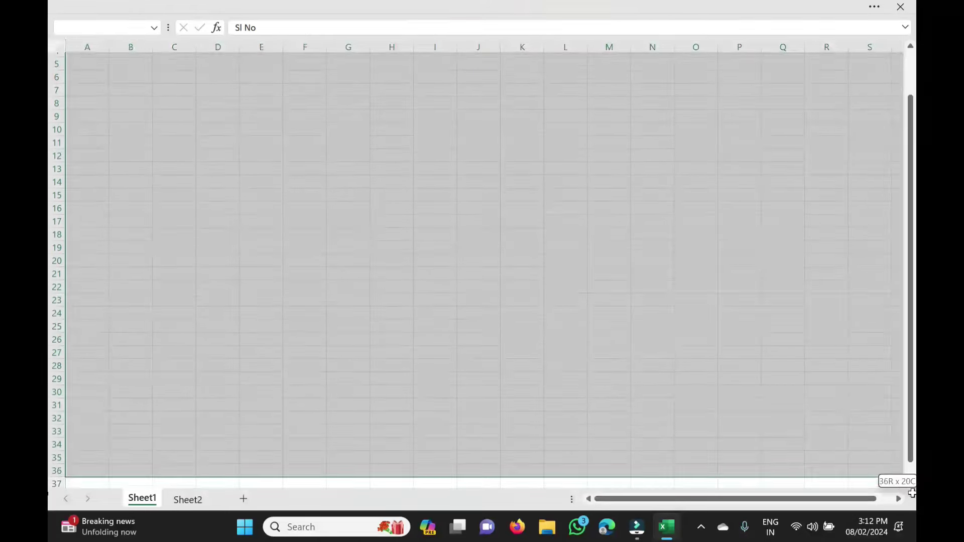
pyautogui.moveTo(912, 494); pyautogui.dragTo(867, 476)
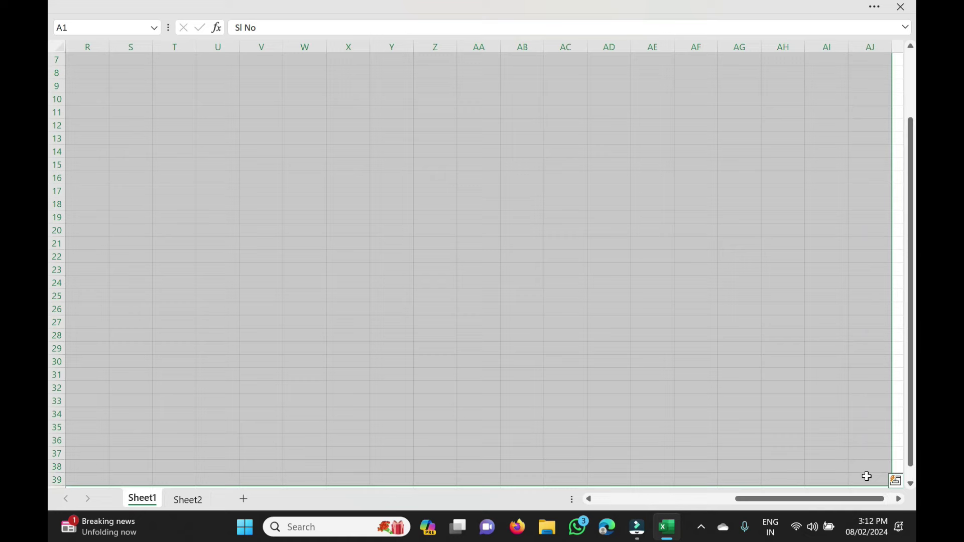
pyautogui.hotkey('ctrl', 'shift', 'F1')
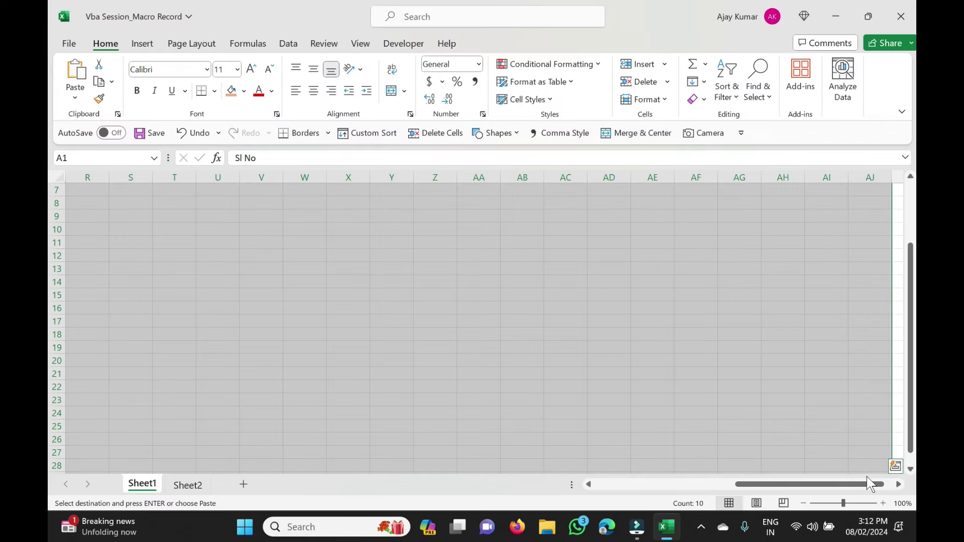
pyautogui.hotkey('ctrl', 'shift', 'F1')
pyautogui.hotkey('ctrl', 'shift', 'F1')
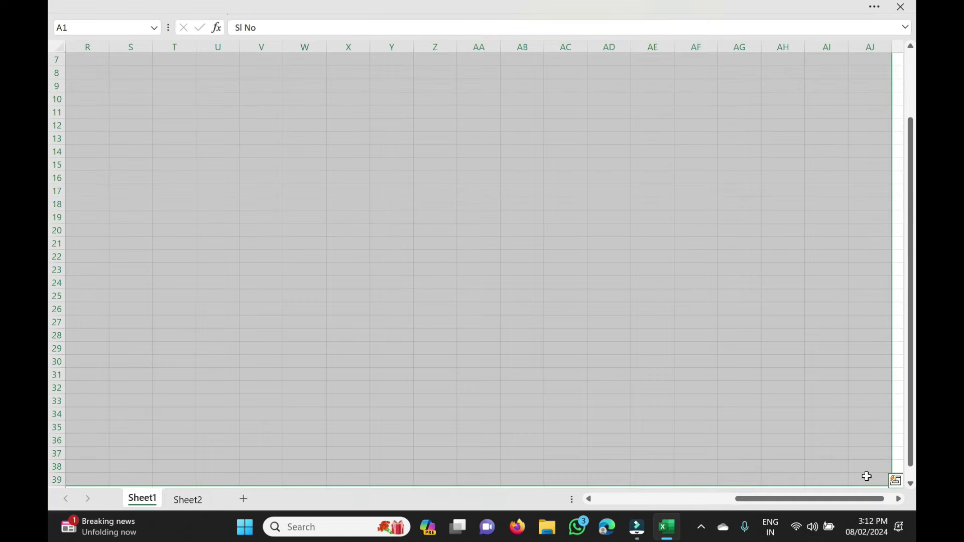
pyautogui.press('Escape')
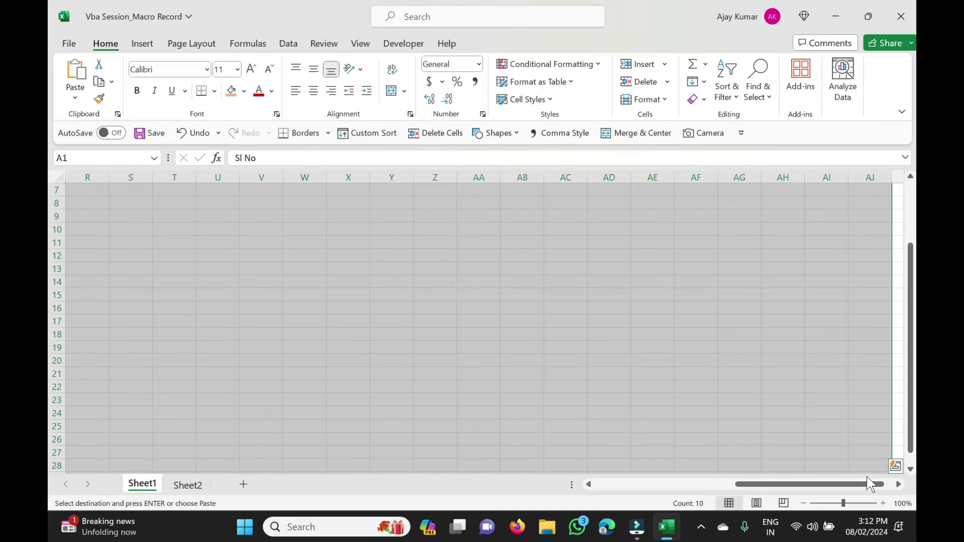
# Step: Fill the selected area light grey and return to full-screen view
pyautogui.click(244, 91)
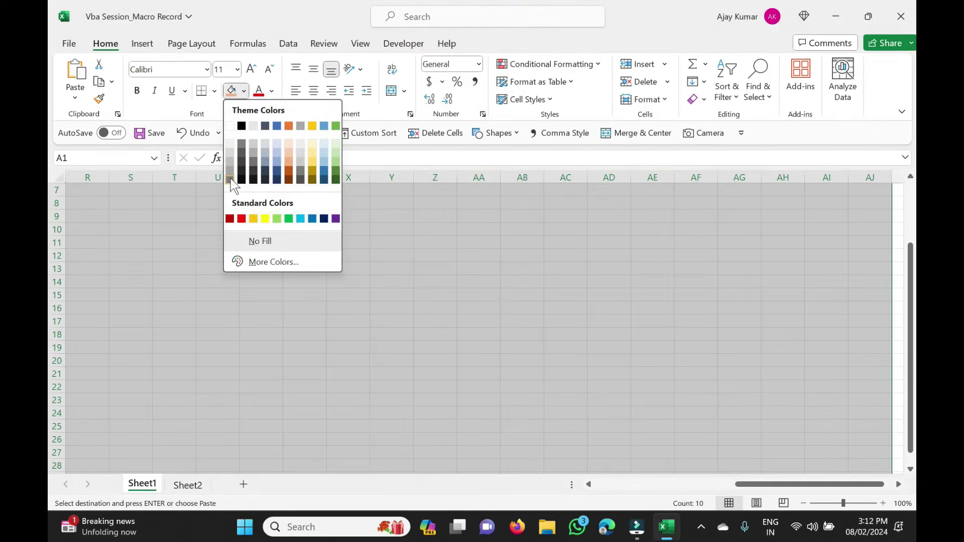
pyautogui.click(230, 180)
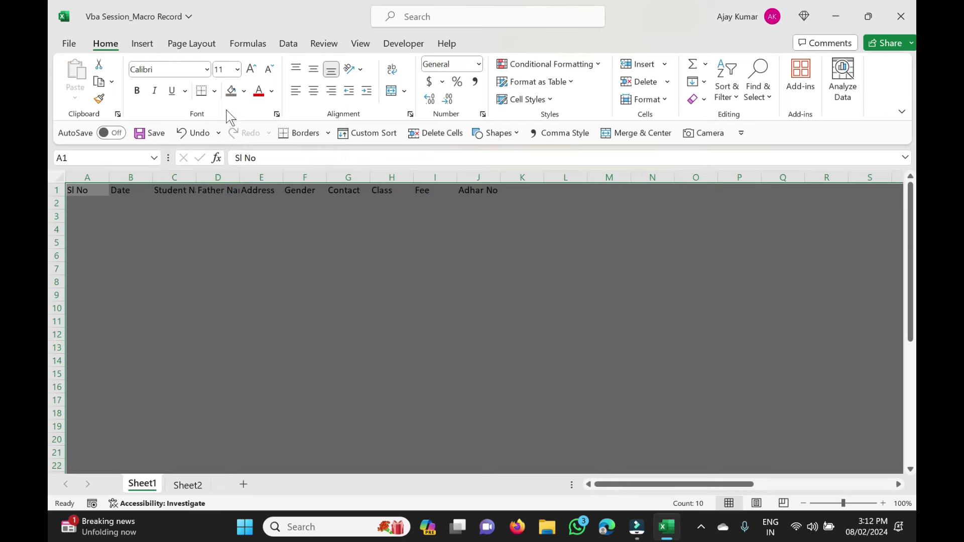
pyautogui.click(244, 90)
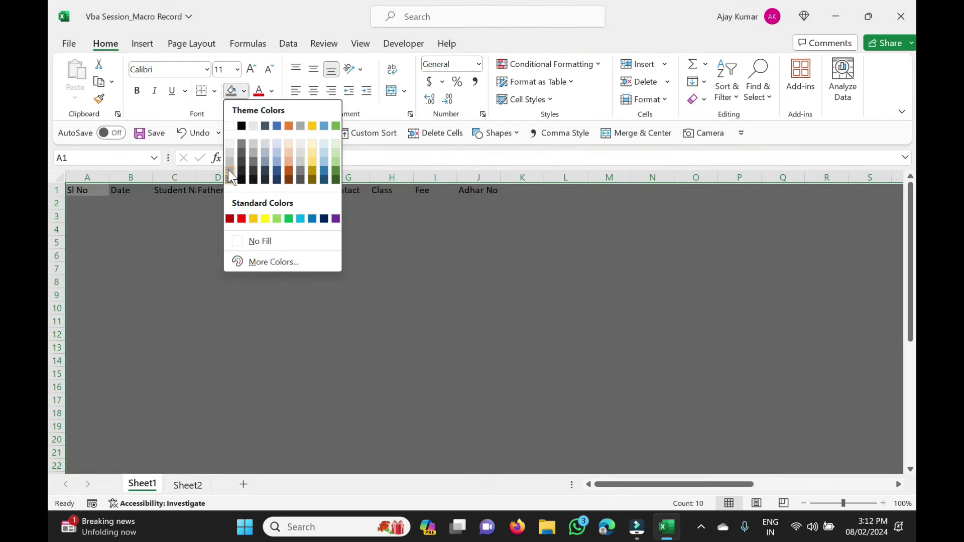
pyautogui.click(230, 176)
pyautogui.click(304, 281)
pyautogui.hotkey('ctrl', 'shift', 'F1')
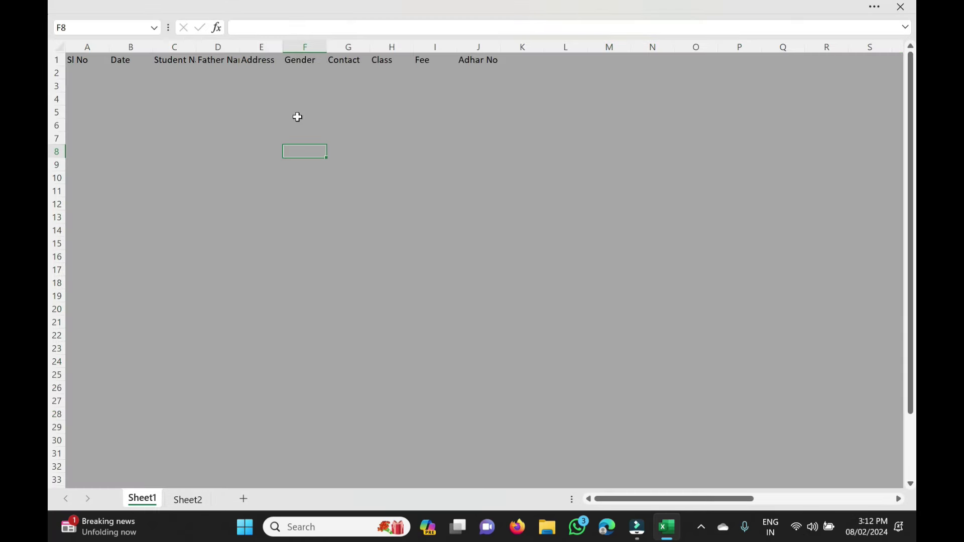
pyautogui.click(84, 60)
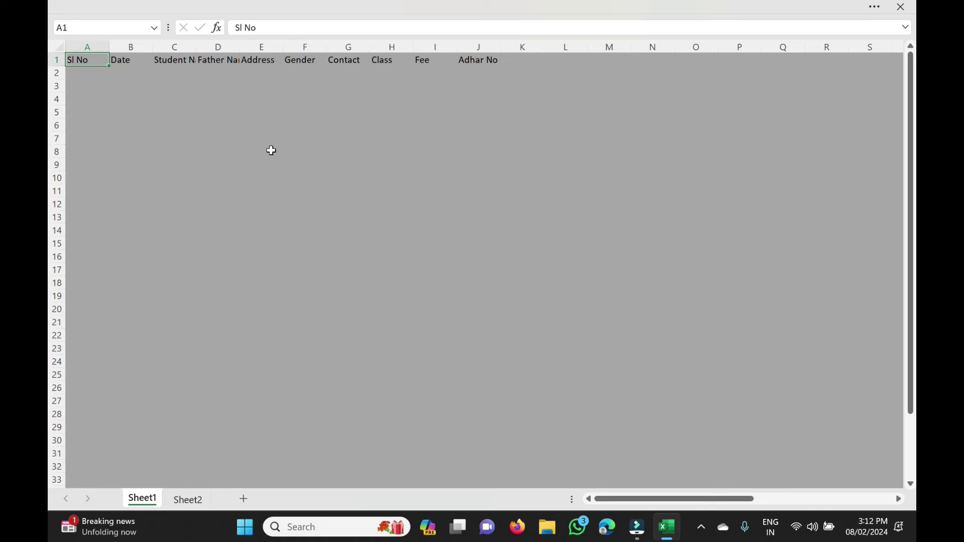
# Step: Paste the Sl No heading into F4 and type STUDENT REGISTRATION FORM in F3
pyautogui.click(307, 97)
pyautogui.hotkey('ctrl', 'v')
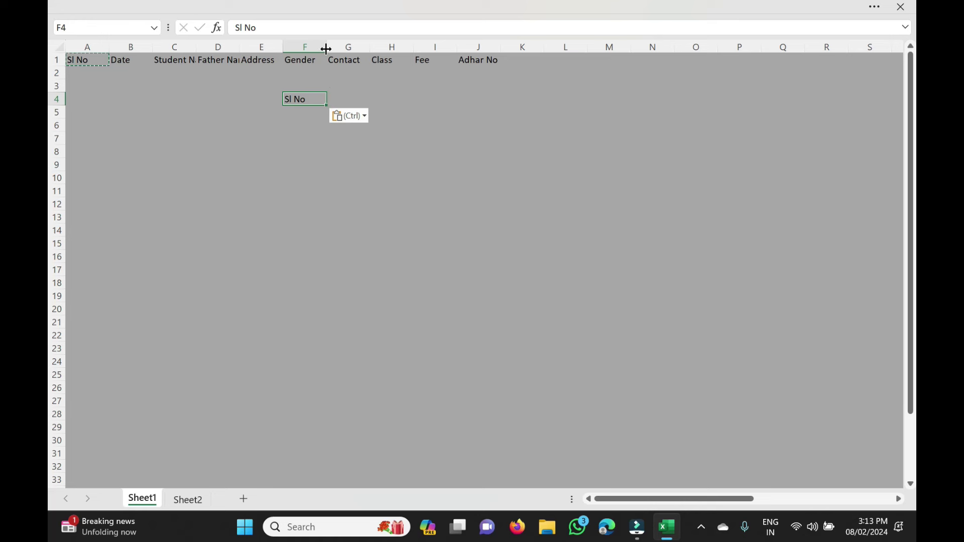
pyautogui.click(303, 76)
pyautogui.click(304, 82)
pyautogui.hotkey('shift', 'Right')
pyautogui.hotkey('shift', 'Right')
pyautogui.hotkey('shift', 'Right')
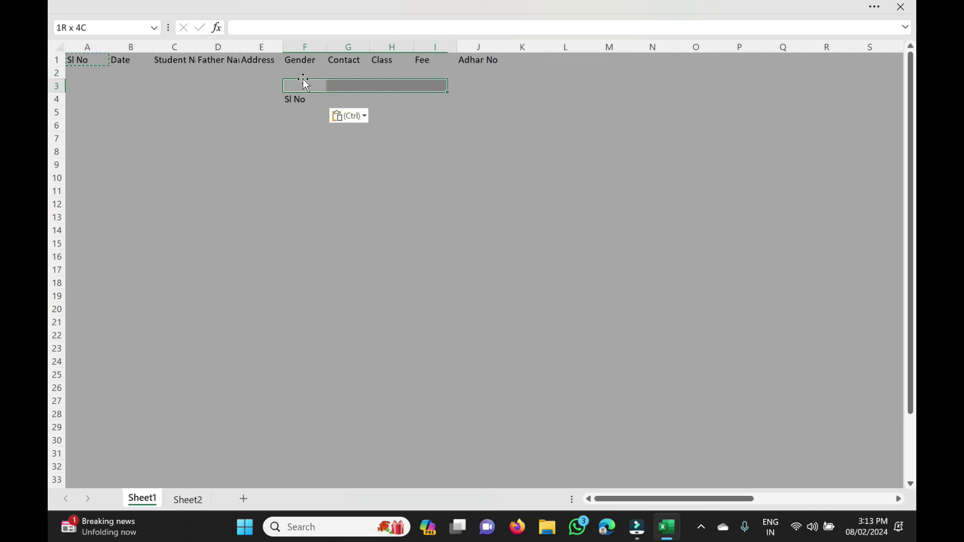
pyautogui.hotkey('shift', 'Right')
pyautogui.hotkey('shift', 'Right')
pyautogui.click(305, 85)
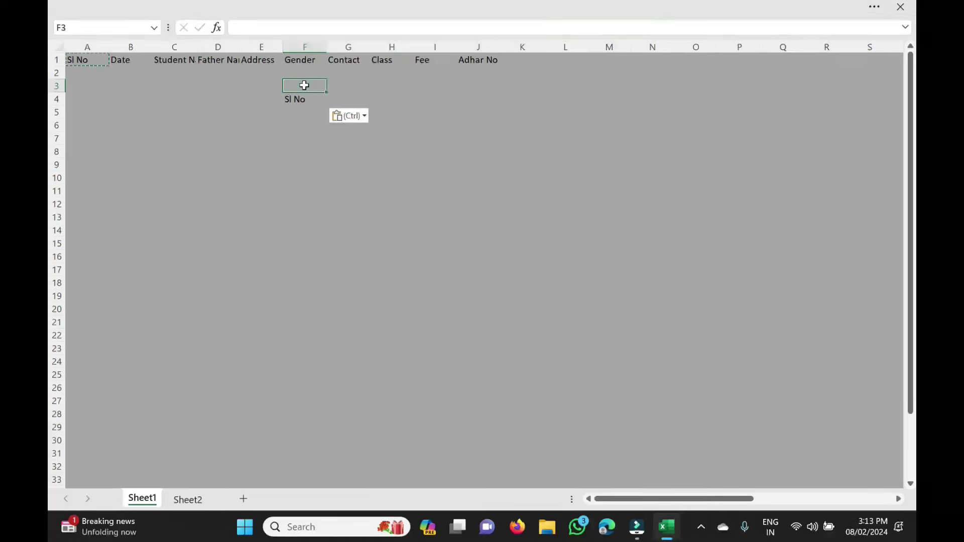
pyautogui.write('STUDENT REGISTRATION FORM')
# Step: Make the F3 title bold, 16-point and dark blue
pyautogui.press('Return')
pyautogui.click(304, 86)
pyautogui.hotkey('ctrl', 'b')
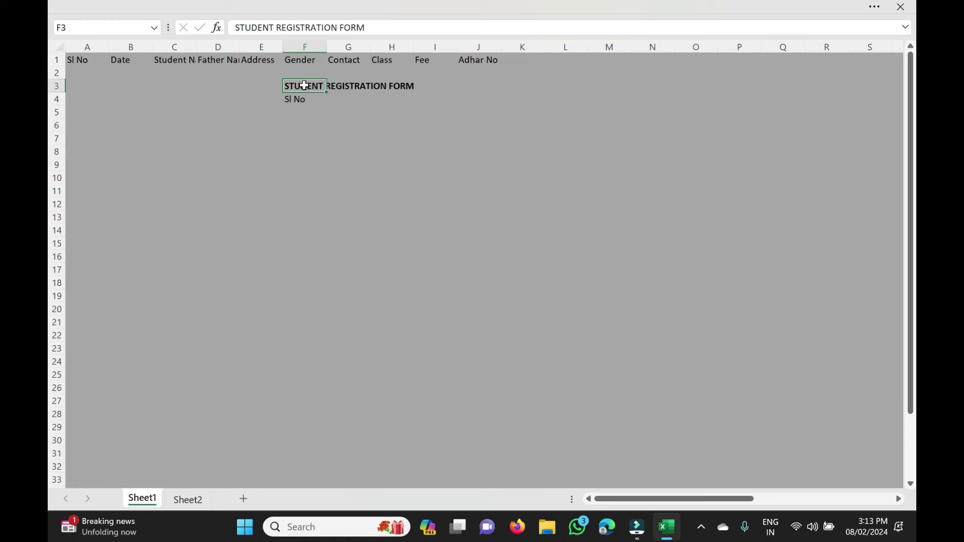
pyautogui.hotkey('ctrl', 'shift', 'F1')
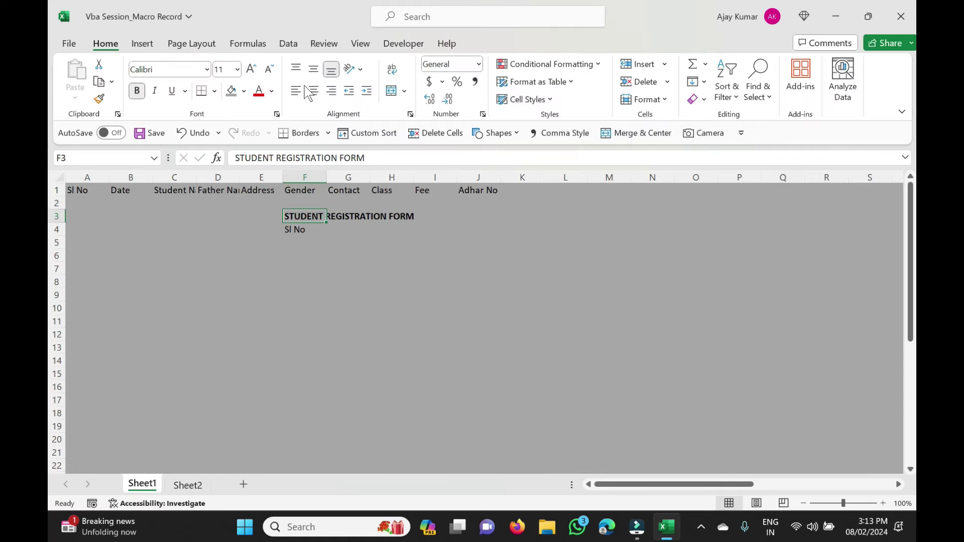
pyautogui.click(251, 70)
pyautogui.click(251, 70)
pyautogui.click(251, 70)
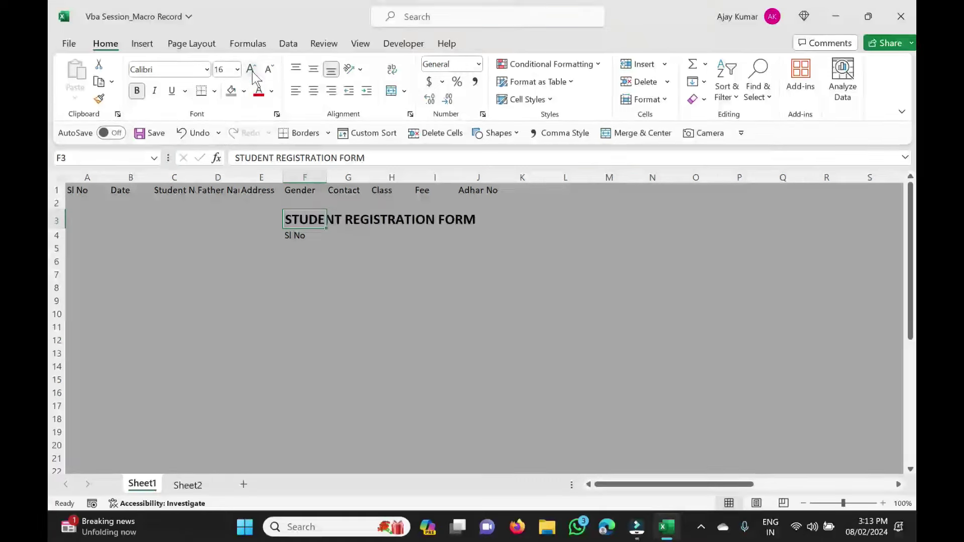
pyautogui.click(271, 92)
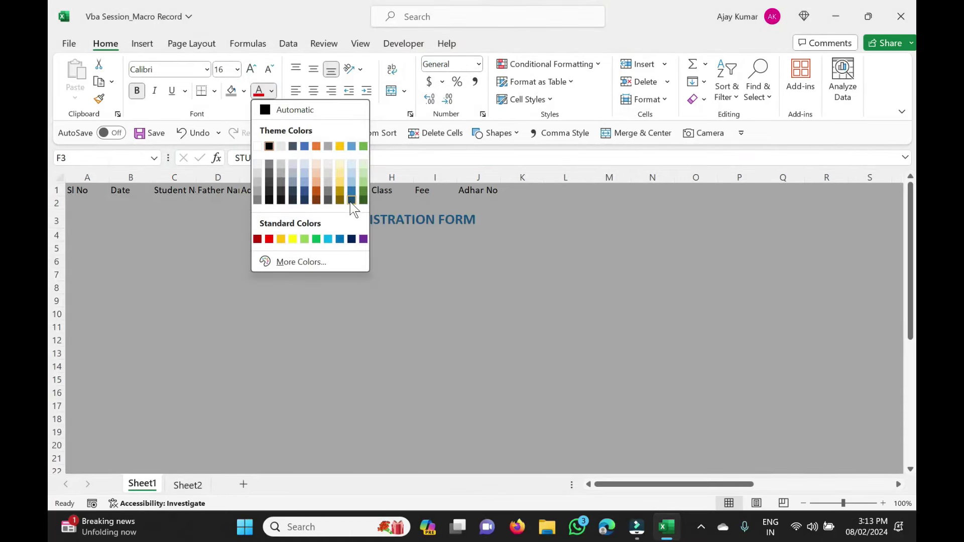
pyautogui.click(352, 201)
# Step: Reapply the grey fill across the whole work area
pyautogui.press('Down')
pyautogui.moveTo(68, 191); pyautogui.dragTo(909, 518)
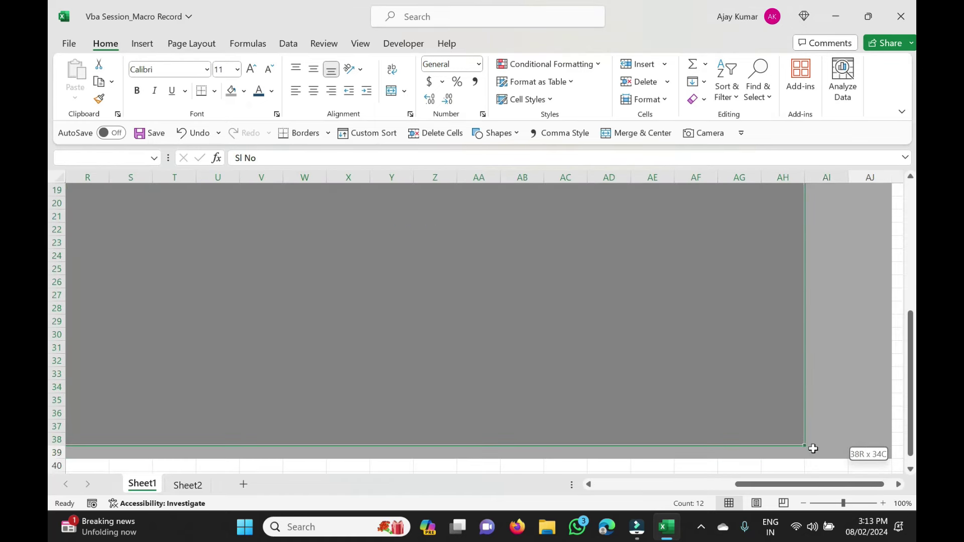
pyautogui.moveTo(856, 458); pyautogui.dragTo(888, 458)
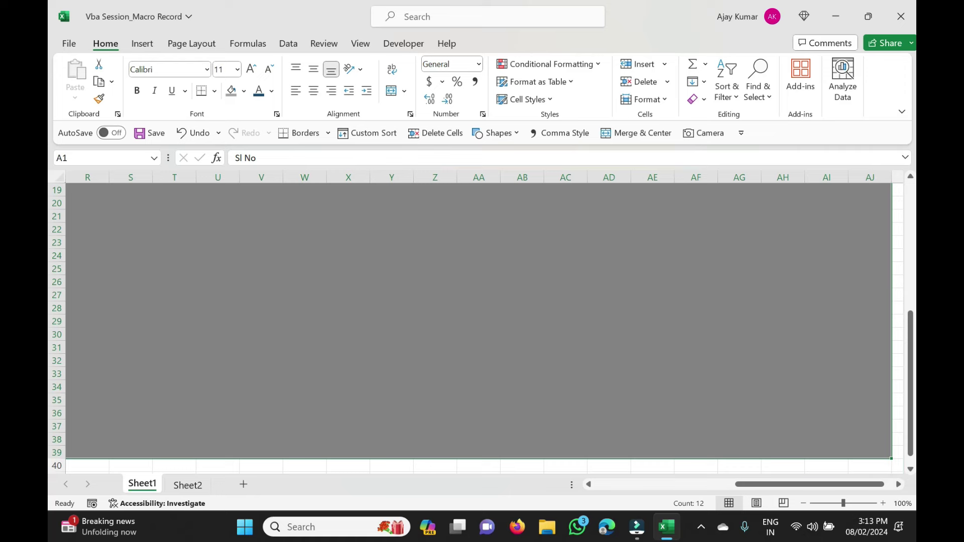
pyautogui.click(244, 91)
pyautogui.click(233, 150)
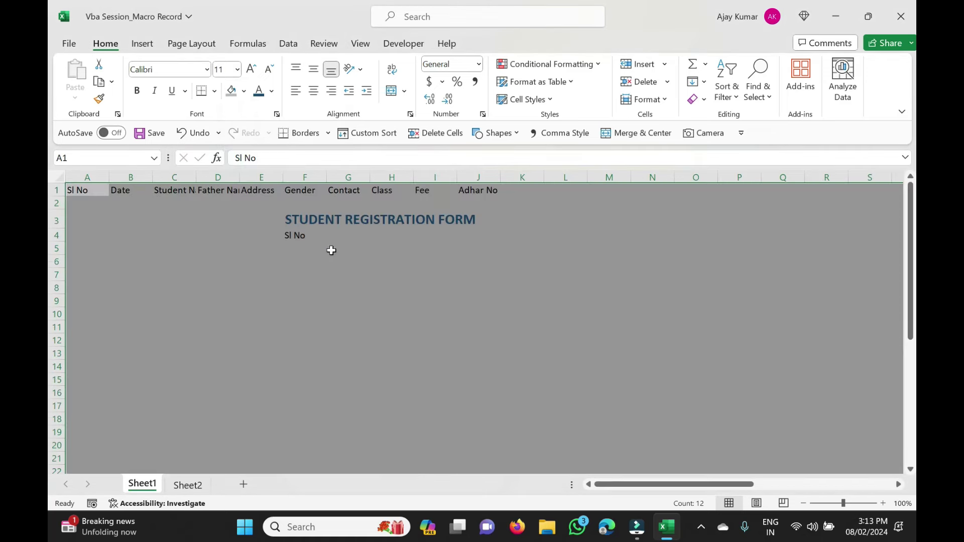
# Step: Make the Sl No label in F4 bold at 12 point
pyautogui.click(296, 235)
pyautogui.click(251, 69)
pyautogui.click(137, 90)
pyautogui.click(340, 236)
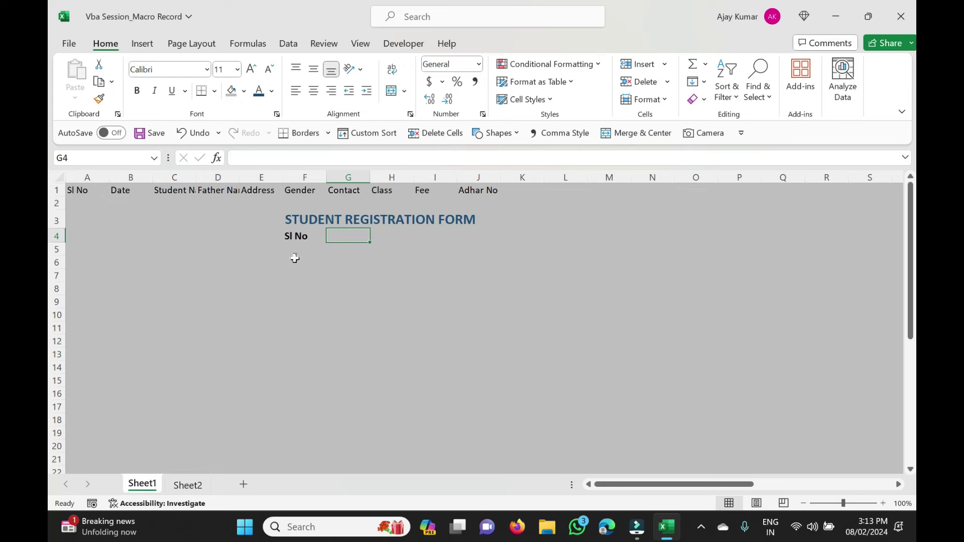
# Step: Create a formatted Date label in F6 and copy it to H4
pyautogui.press('Left')
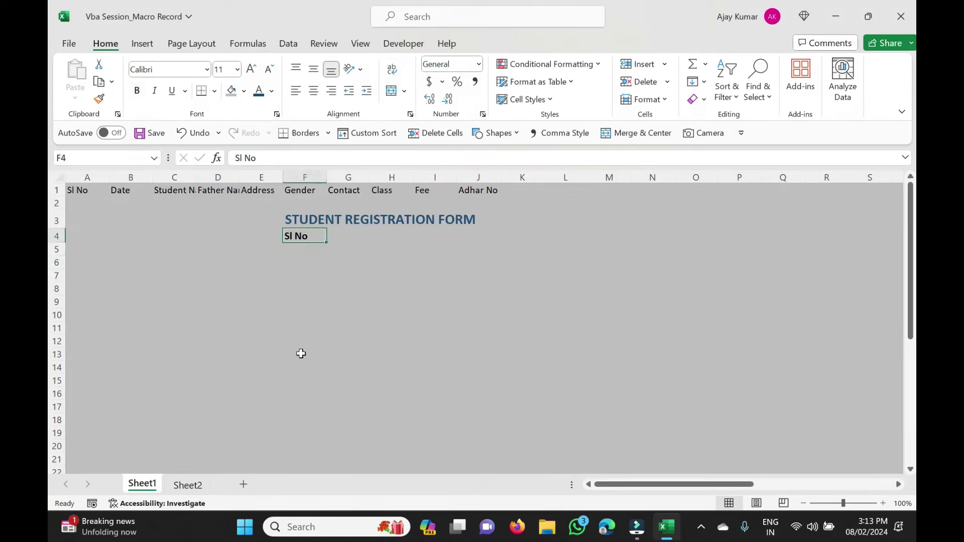
pyautogui.hotkey('ctrl', 'c')
pyautogui.press('Down')
pyautogui.press('Down')
pyautogui.hotkey('ctrl', 'v')
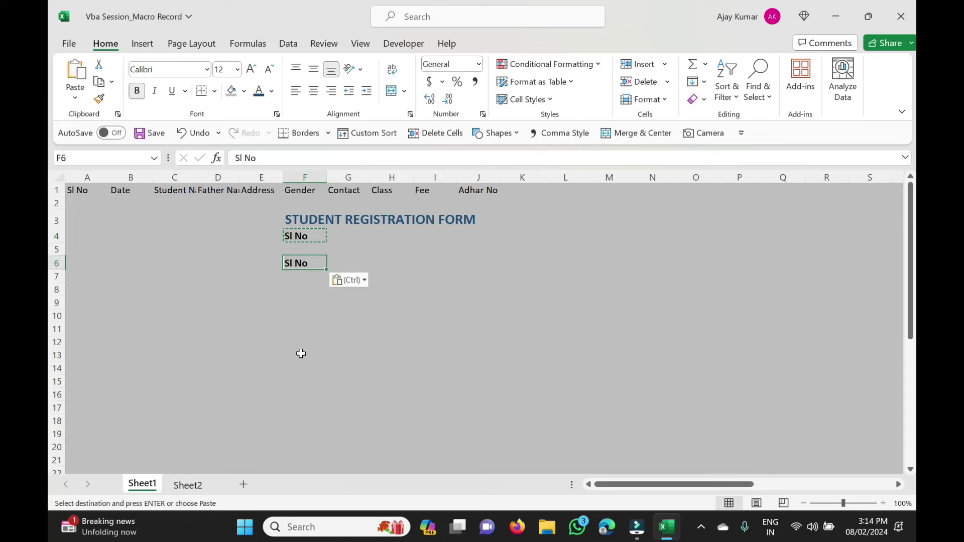
pyautogui.write('dATE')
pyautogui.press('Return')
pyautogui.press('Up')
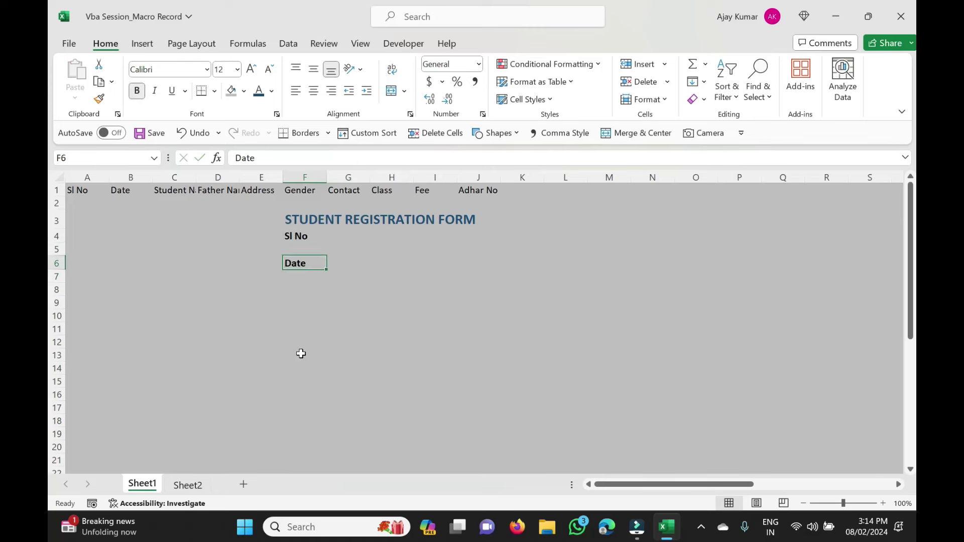
pyautogui.hotkey('ctrl', 'c')
pyautogui.press('Up')
pyautogui.press('Up')
pyautogui.press('Right')
pyautogui.press('Right')
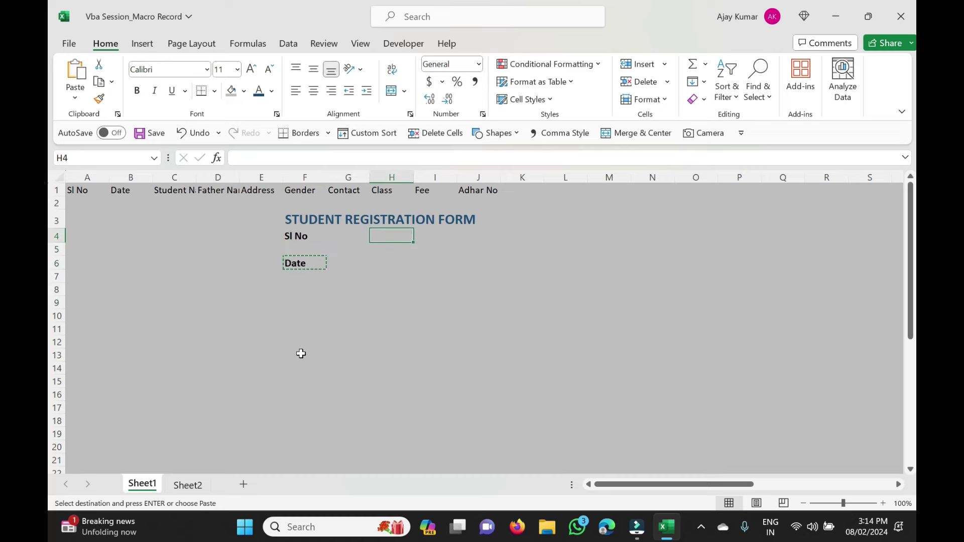
pyautogui.hotkey('ctrl', 'v')
pyautogui.press('Left')
pyautogui.press('Left')
pyautogui.press('Down')
pyautogui.press('Down')
pyautogui.press('Escape')
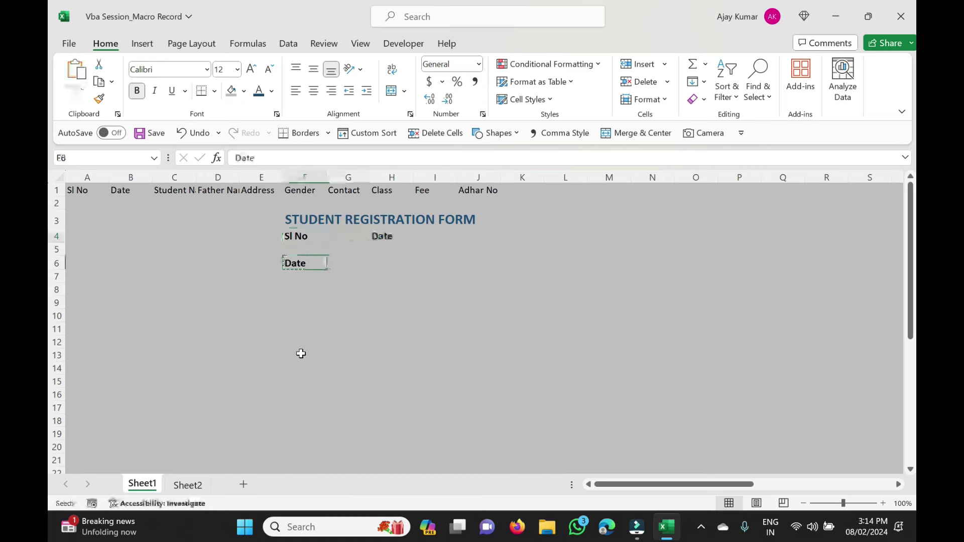
# Step: Add the Student Name and Father Name labels down column F
pyautogui.write('Student ')
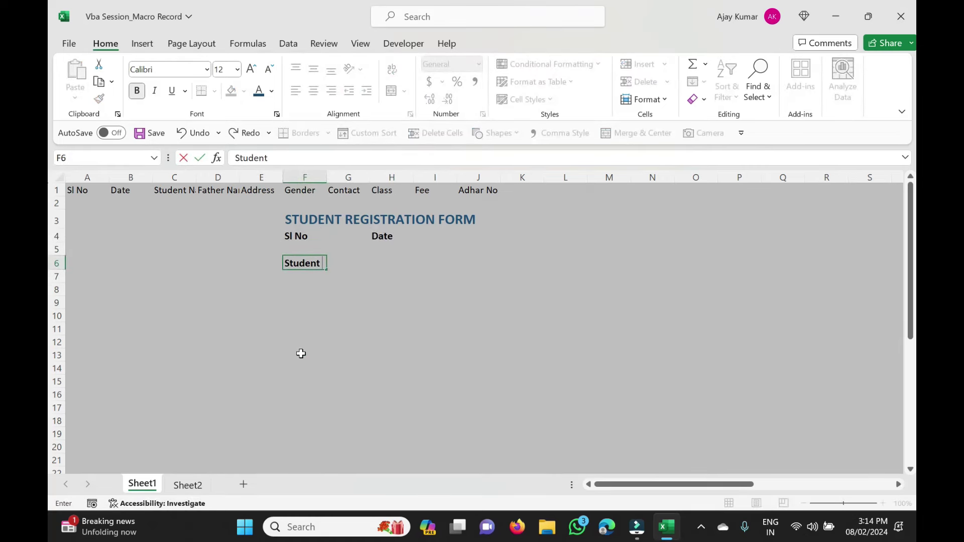
pyautogui.write('Name')
pyautogui.press('Return')
pyautogui.press('Up')
pyautogui.hotkey('ctrl', 'c')
pyautogui.press('Down')
pyautogui.press('Down')
pyautogui.press('Return')
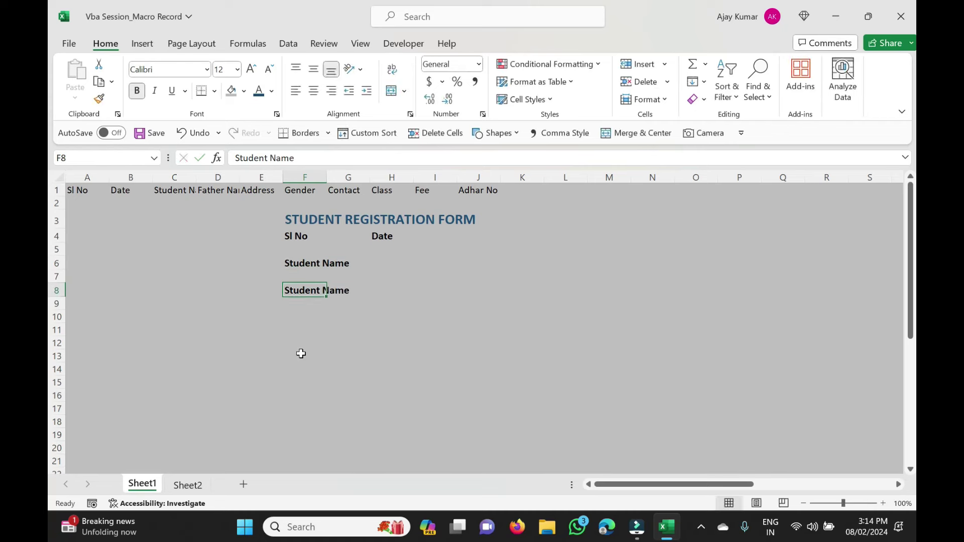
pyautogui.write('Father Name')
pyautogui.press('Return')
pyautogui.press('Down')
pyautogui.press('Down')
pyautogui.press('Up')
pyautogui.press('Up')
pyautogui.press('Up')
pyautogui.hotkey('ctrl', 'c')
pyautogui.press('Down')
pyautogui.press('Down')
pyautogui.hotkey('ctrl', 'v')
# Step: Add the Gender label and the Contact label in F12
pyautogui.write('Gender')
pyautogui.hotkey('ctrl', 'Return')
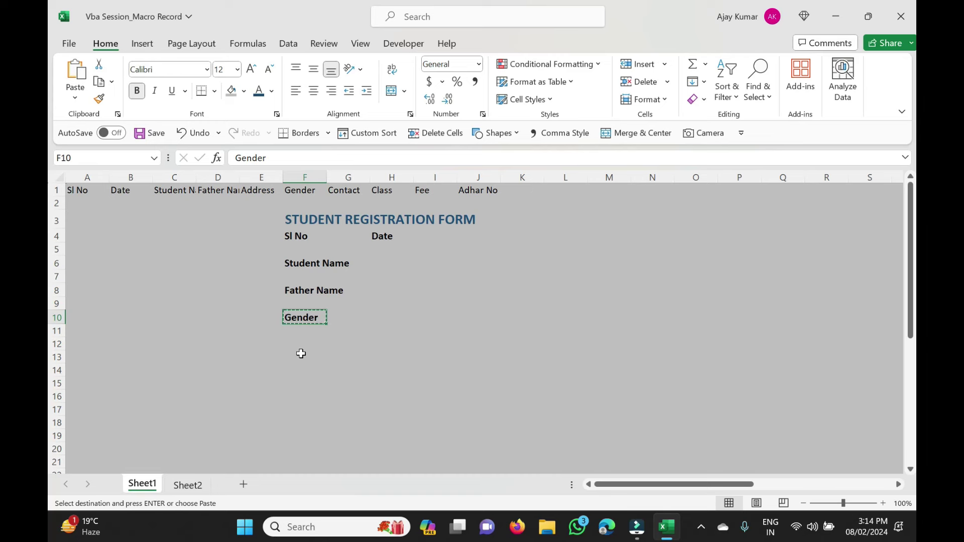
pyautogui.press('Down')
pyautogui.press('Down')
pyautogui.hotkey('ctrl', 'v')
pyautogui.write('Cont')
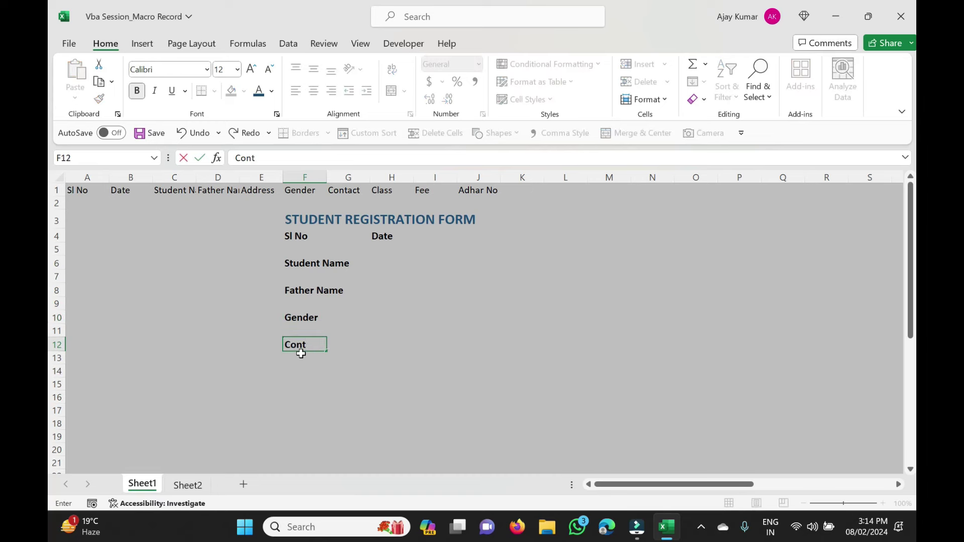
pyautogui.write('act')
pyautogui.press('Tab')
pyautogui.press('Up')
pyautogui.press('Up')
pyautogui.press('Up')
pyautogui.press('Up')
pyautogui.press('Up')
pyautogui.press('Right')
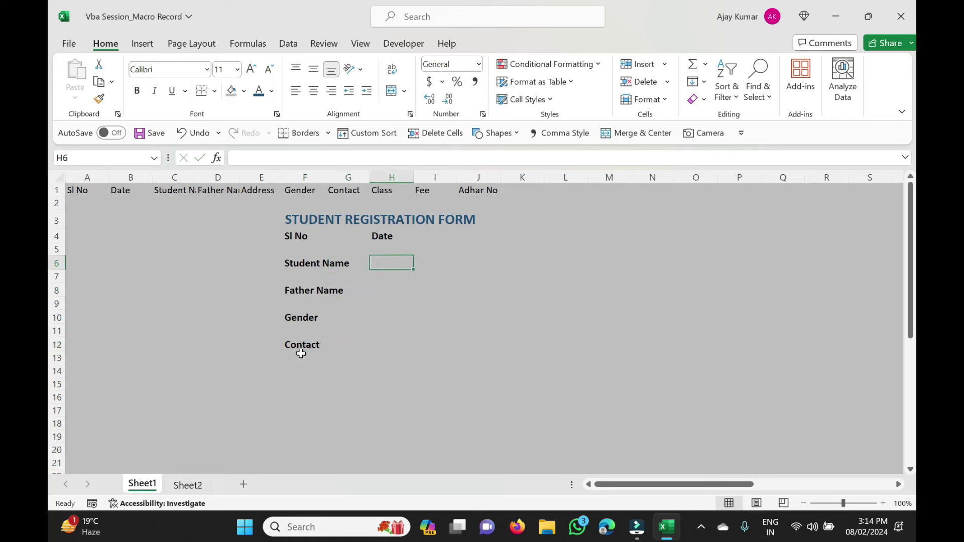
# Step: Type the Class, Fee and Adhar No labels in the second label column
pyautogui.write('Class')
pyautogui.press('Left')
pyautogui.press('Left')
pyautogui.hotkey('ctrl', 'c')
pyautogui.write('Fee')
pyautogui.press('Down')
pyautogui.press('Down')
pyautogui.write('Adhar No')
pyautogui.press('Return')
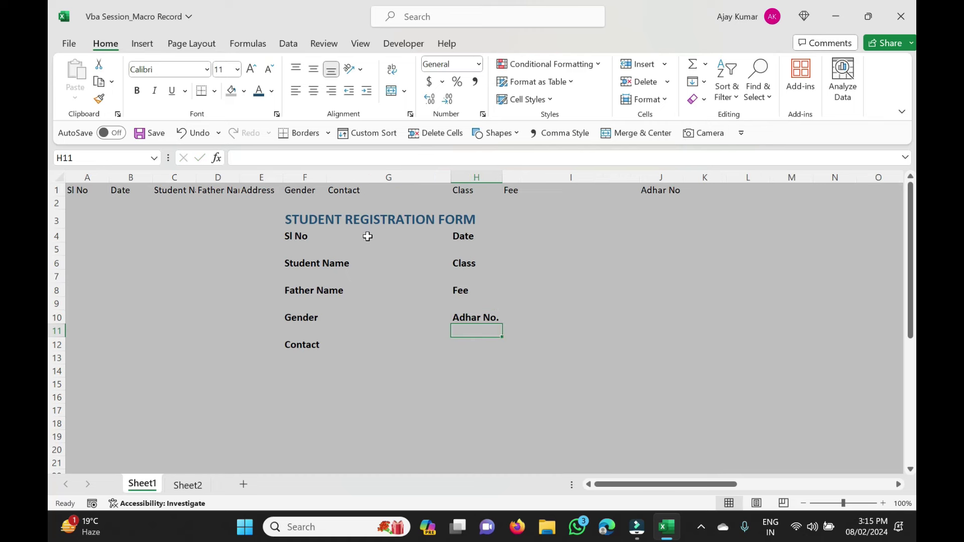
# Step: Insert a blank row above Sl No, then make the label rows taller and middle-aligned
pyautogui.click(56, 236)
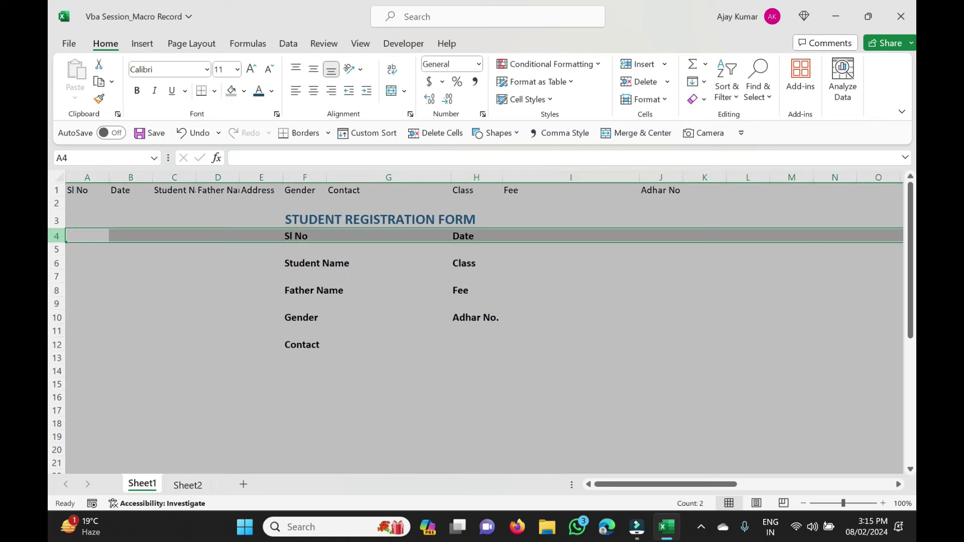
pyautogui.hotkey('ctrl', 'shift', '+')
pyautogui.click(365, 254)
pyautogui.click(56, 255)
pyautogui.keyDown('ctrl'); pyautogui.click(56, 283); pyautogui.keyUp('ctrl')
pyautogui.keyDown('ctrl'); pyautogui.click(56, 310); pyautogui.keyUp('ctrl')
pyautogui.keyDown('ctrl'); pyautogui.click(56, 337); pyautogui.keyUp('ctrl')
pyautogui.keyDown('ctrl'); pyautogui.click(56, 363); pyautogui.keyUp('ctrl')
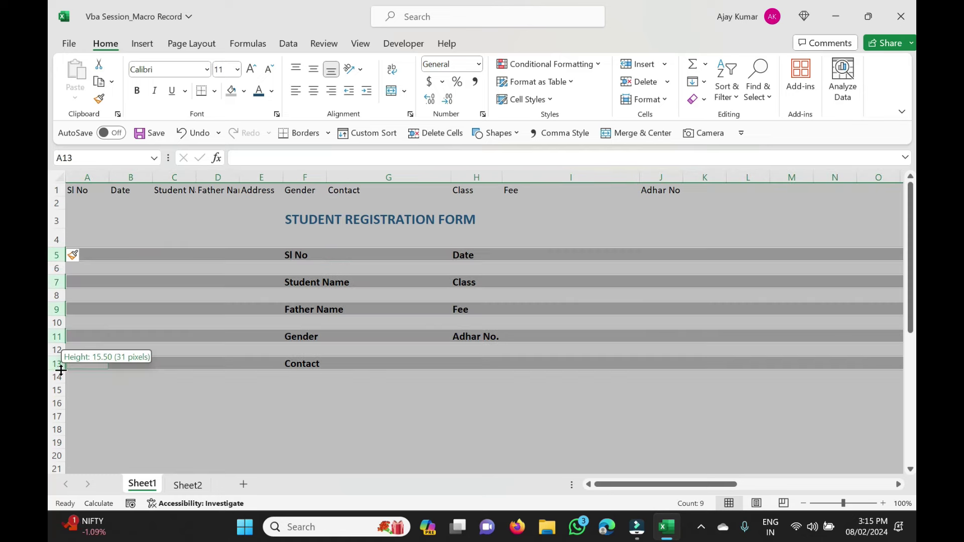
pyautogui.moveTo(61, 370); pyautogui.dragTo(61, 372)
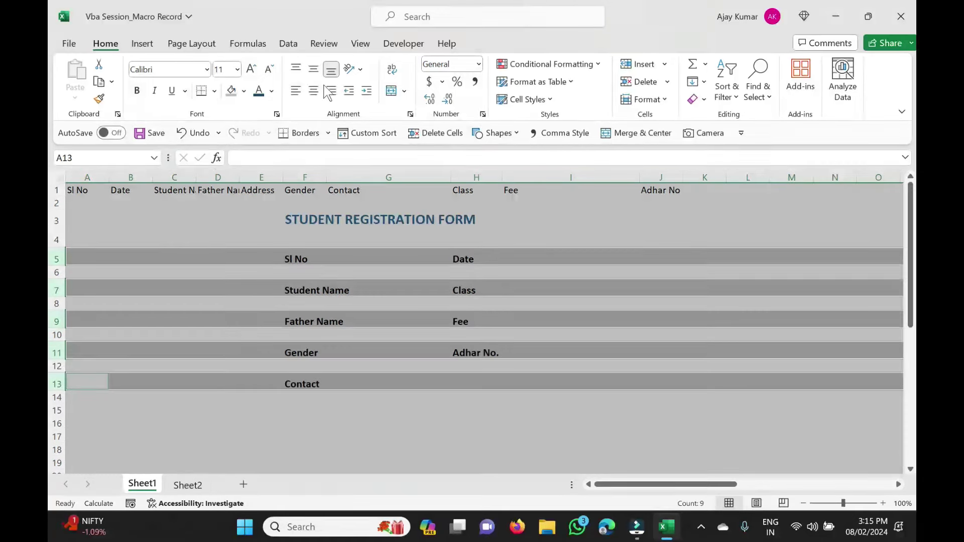
pyautogui.click(314, 70)
# Step: Widen columns F and G and select the title across F3:I3
pyautogui.click(344, 257)
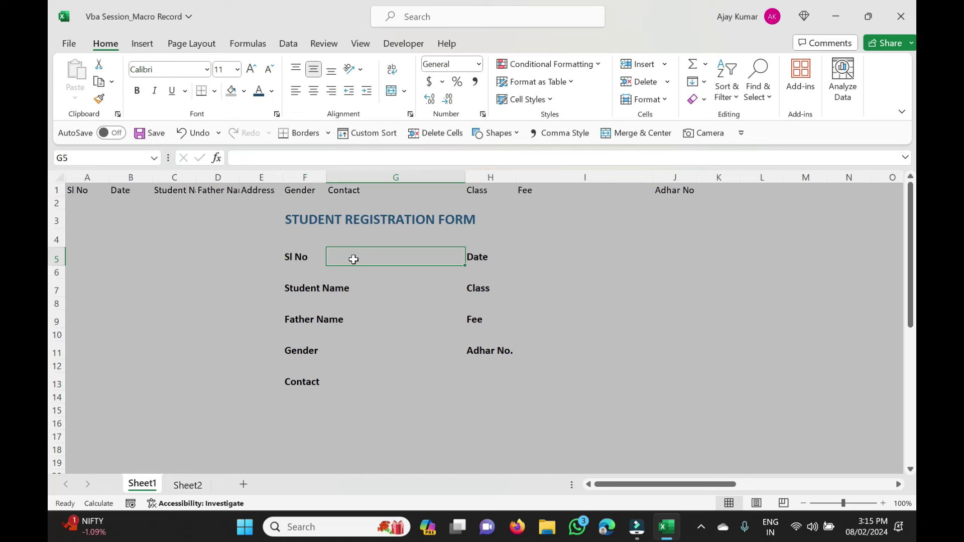
pyautogui.moveTo(327, 178); pyautogui.dragTo(357, 204)
pyautogui.moveTo(546, 180); pyautogui.dragTo(546, 180)
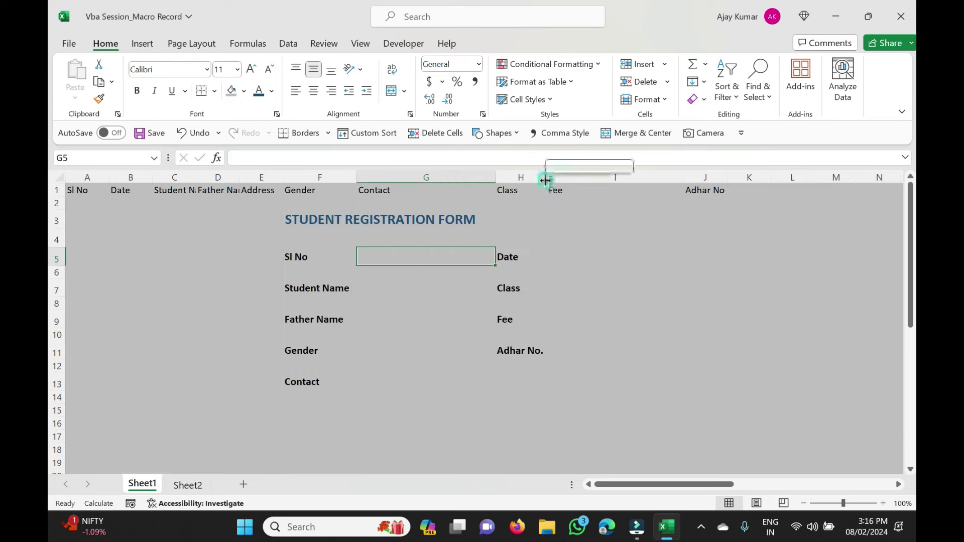
pyautogui.moveTo(306, 221); pyautogui.dragTo(580, 221)
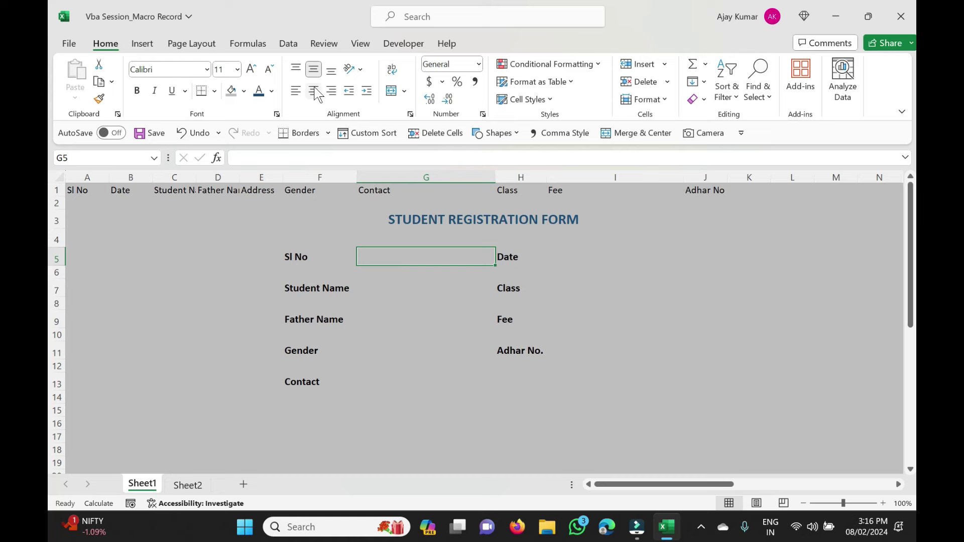
# Step: Set the Student Name to Contact entry cells to font size 12, left-aligned
pyautogui.click(395, 288)
pyautogui.moveTo(394, 288); pyautogui.dragTo(385, 380)
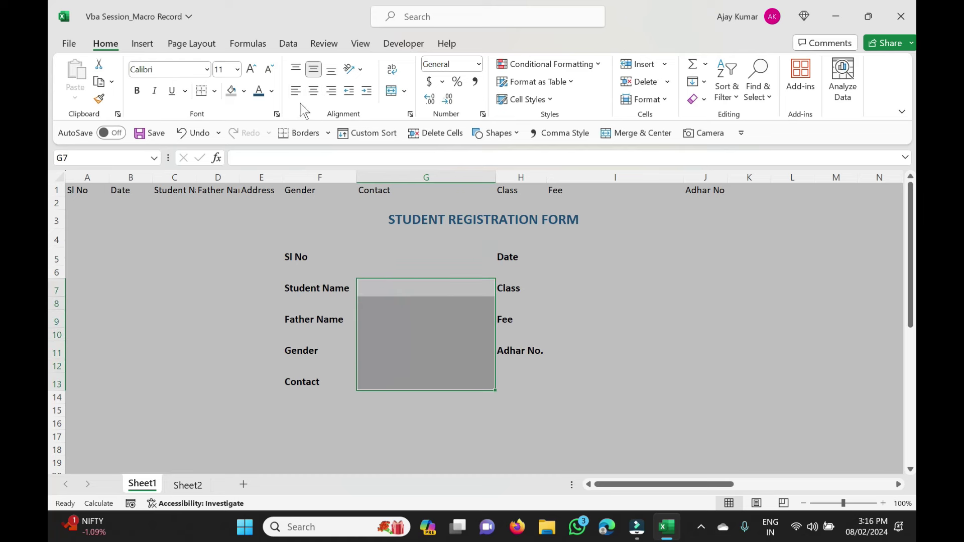
pyautogui.click(251, 69)
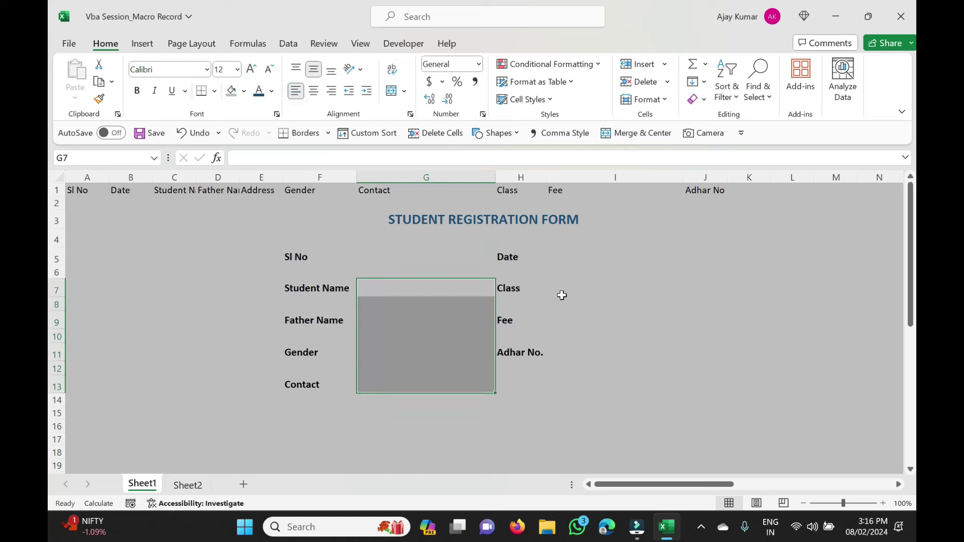
pyautogui.click(557, 289)
# Step: Tint all entry cells light yellow, including the Date, Class, Fee and Adhar No. fields
pyautogui.keyDown('ctrl'); pyautogui.click(366, 322); pyautogui.keyUp('ctrl')
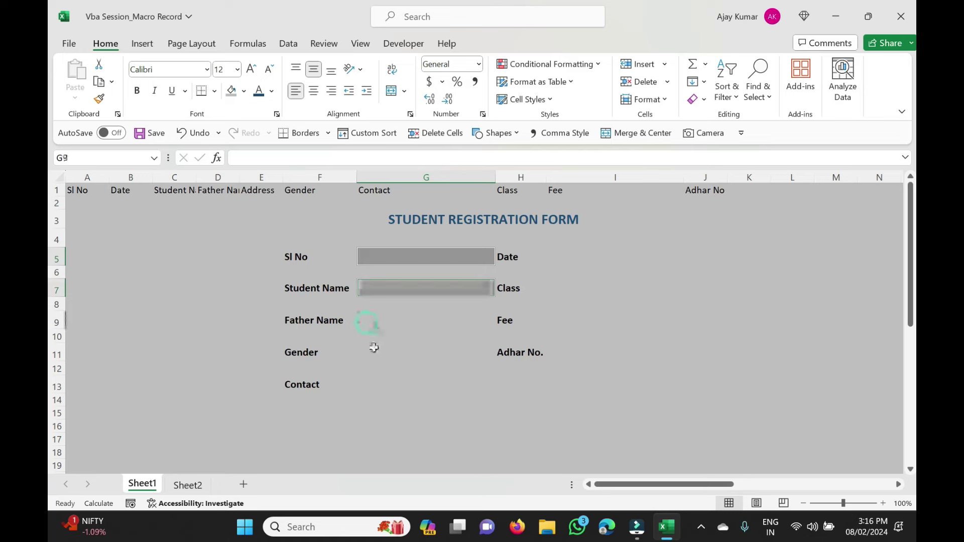
pyautogui.keyDown('ctrl'); pyautogui.click(372, 351); pyautogui.keyUp('ctrl')
pyautogui.keyDown('ctrl'); pyautogui.click(379, 384); pyautogui.keyUp('ctrl')
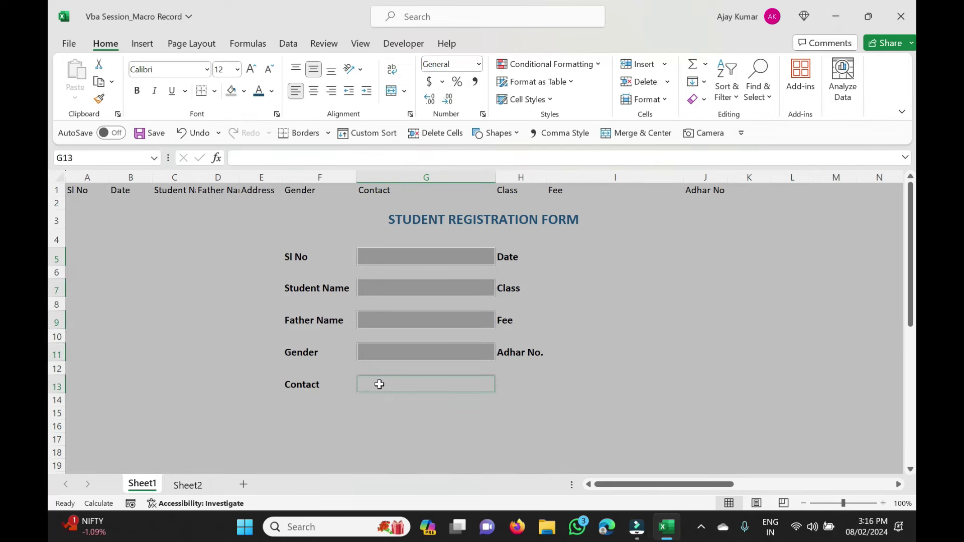
pyautogui.keyDown('ctrl'); pyautogui.click(548, 256); pyautogui.keyUp('ctrl')
pyautogui.keyDown('ctrl'); pyautogui.click(550, 288); pyautogui.keyUp('ctrl')
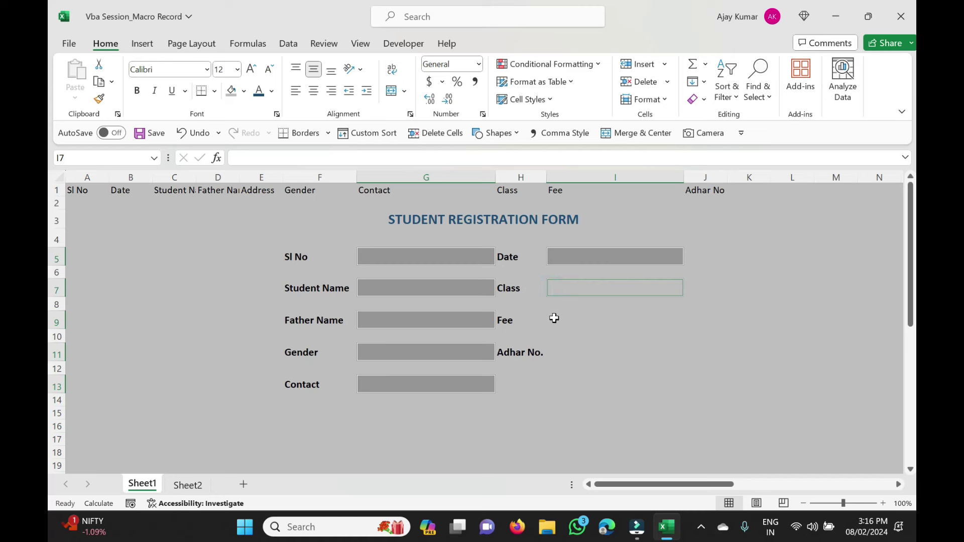
pyautogui.keyDown('ctrl'); pyautogui.click(553, 320); pyautogui.keyUp('ctrl')
pyautogui.keyDown('ctrl'); pyautogui.click(552, 352); pyautogui.keyUp('ctrl')
pyautogui.click(244, 91)
pyautogui.click(312, 141)
# Step: Insert a blank column H before the Date labels
pyautogui.moveTo(508, 257); pyautogui.dragTo(510, 349)
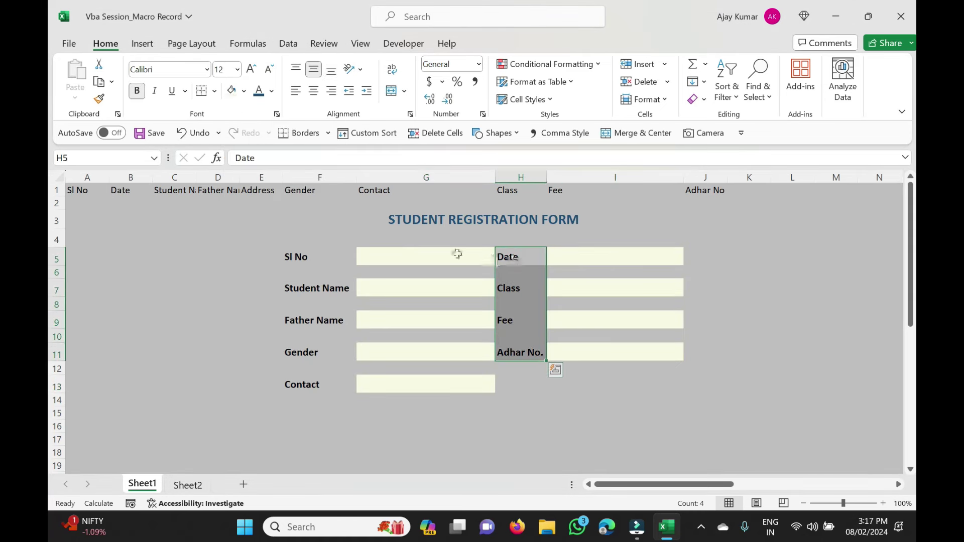
pyautogui.click(456, 255)
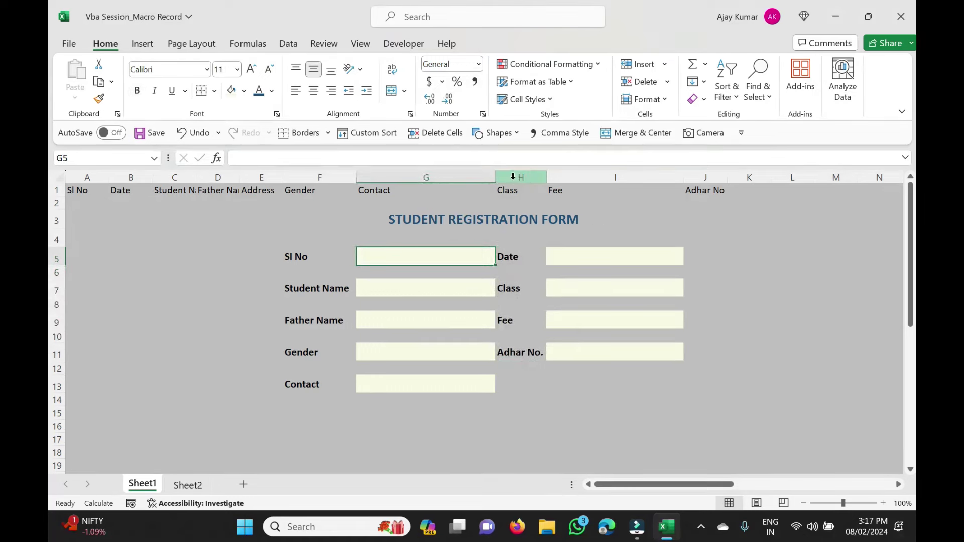
pyautogui.click(513, 176)
pyautogui.rightClick(515, 178)
pyautogui.click(549, 313)
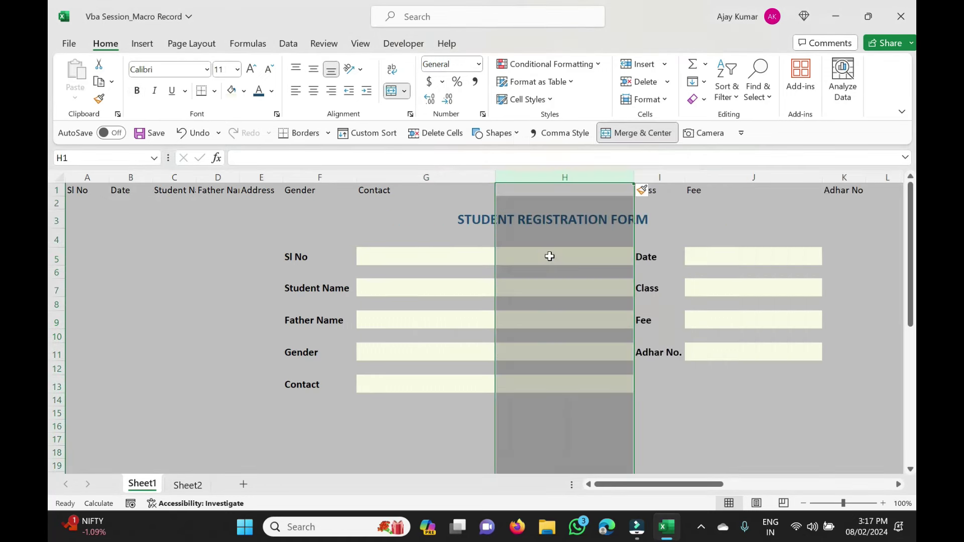
# Step: Clear column H's fill by pasting blank cell H15 over H5:H13, then narrow it into a thin gap
pyautogui.moveTo(550, 256); pyautogui.dragTo(542, 409)
pyautogui.click(542, 416)
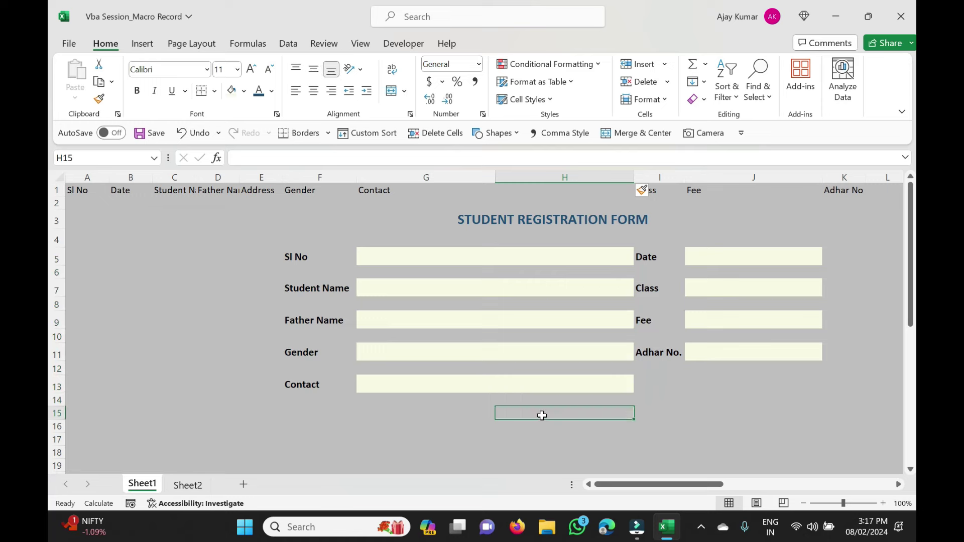
pyautogui.hotkey('ctrl', 'c')
pyautogui.moveTo(550, 256); pyautogui.dragTo(557, 383)
pyautogui.hotkey('ctrl', 'v')
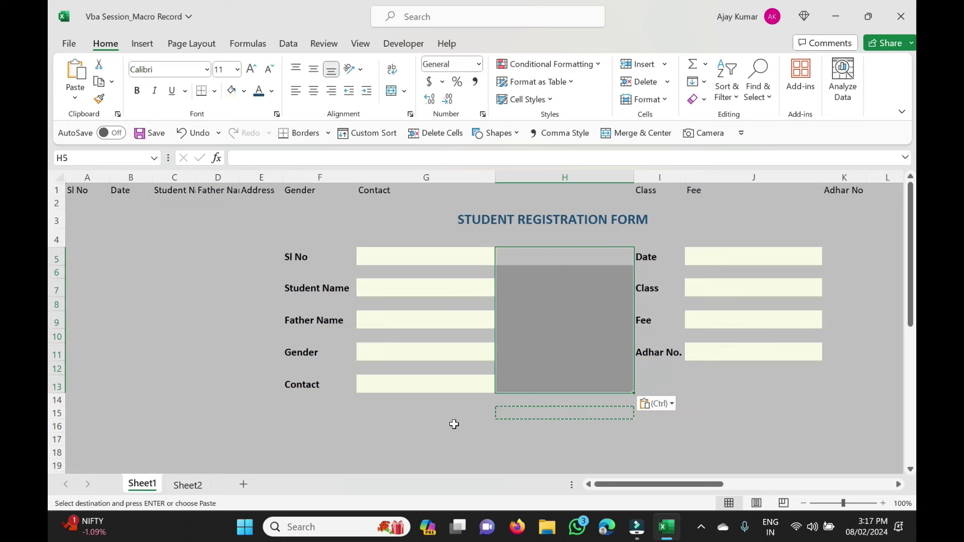
pyautogui.click(454, 425)
pyautogui.moveTo(635, 177); pyautogui.dragTo(504, 177)
pyautogui.click(537, 410)
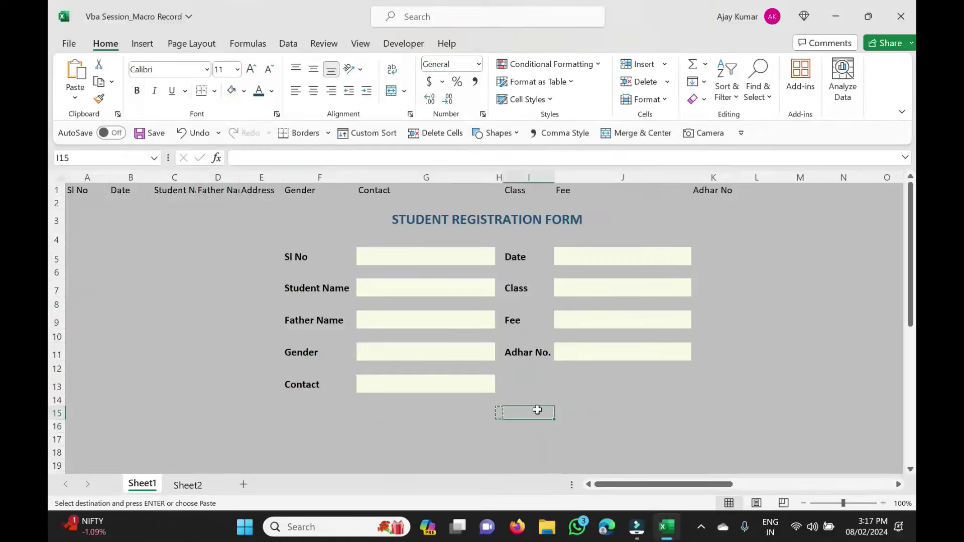
pyautogui.click(413, 263)
# Step: Add a bottom border under all nine label-and-entry pairs, F5:G13 and I5:J11
pyautogui.moveTo(301, 257); pyautogui.dragTo(412, 257)
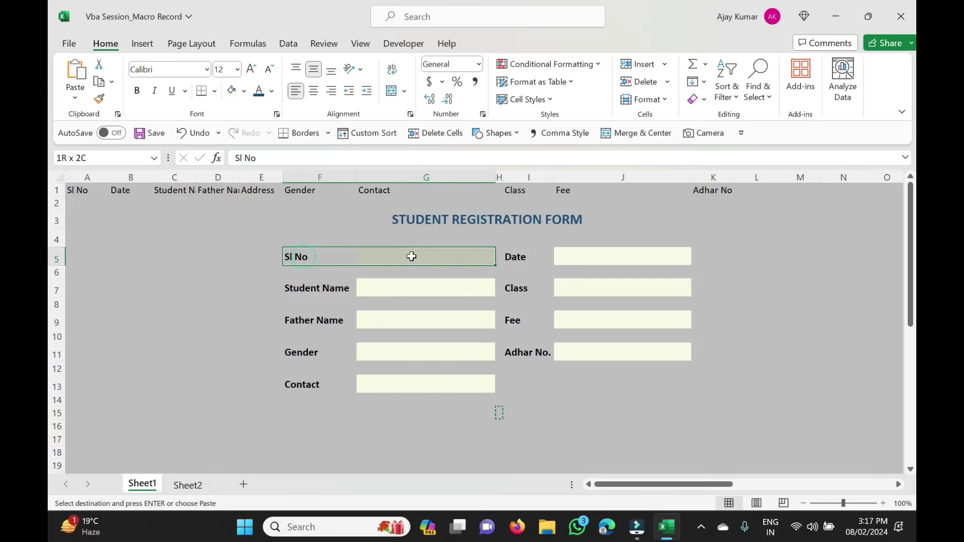
pyautogui.moveTo(323, 290); pyautogui.dragTo(422, 290)
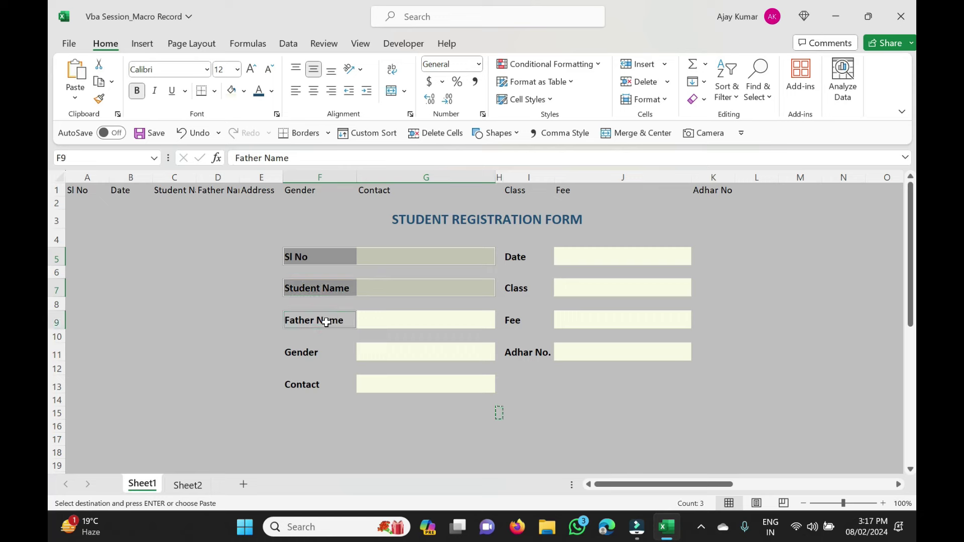
pyautogui.moveTo(323, 319); pyautogui.dragTo(417, 320)
pyautogui.moveTo(310, 357); pyautogui.dragTo(407, 355)
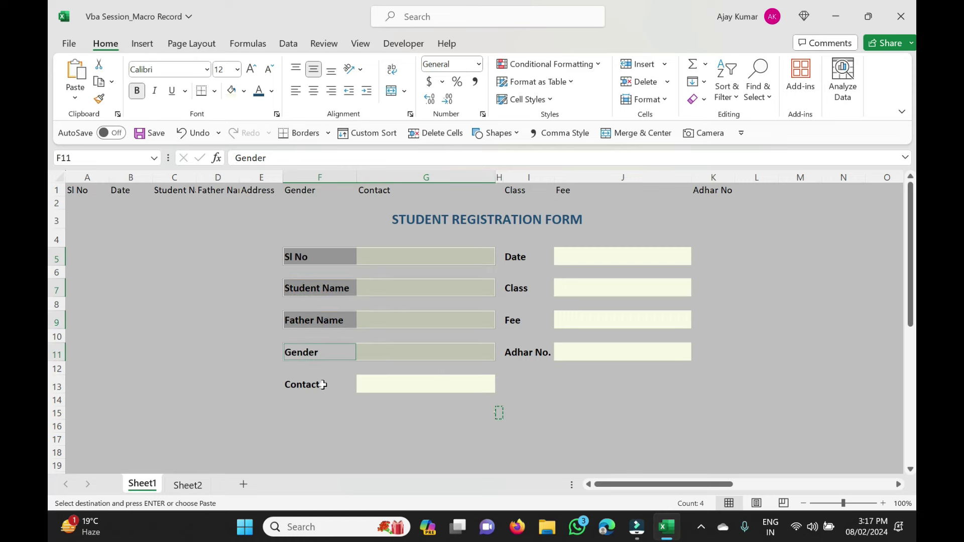
pyautogui.moveTo(311, 387); pyautogui.dragTo(452, 384)
pyautogui.moveTo(527, 256); pyautogui.dragTo(653, 257)
pyautogui.moveTo(527, 288); pyautogui.dragTo(653, 289)
pyautogui.moveTo(527, 320); pyautogui.dragTo(653, 320)
pyautogui.moveTo(528, 353); pyautogui.dragTo(653, 353)
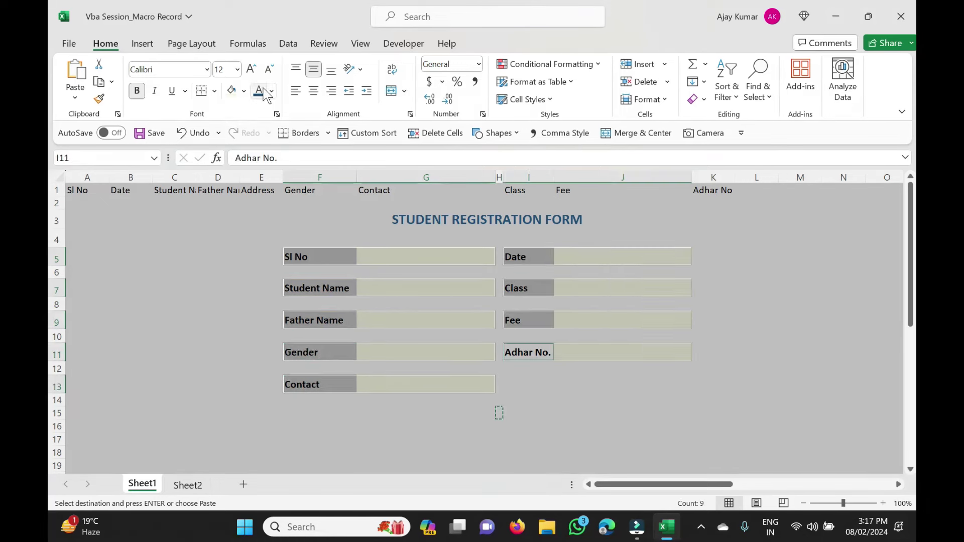
pyautogui.click(202, 91)
pyautogui.click(197, 316)
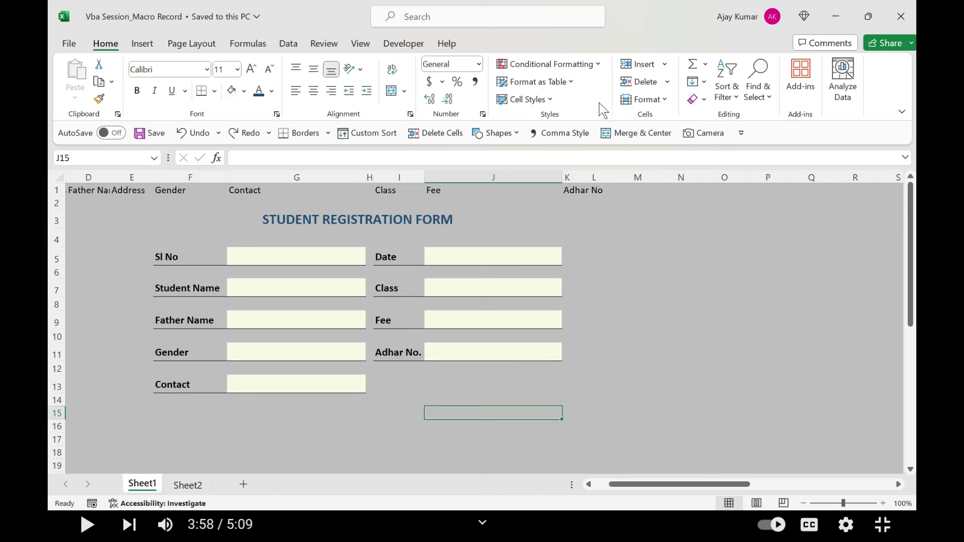
# Step: Try making row 4 taller and resizing a column, then undo both changes
pyautogui.click(464, 240)
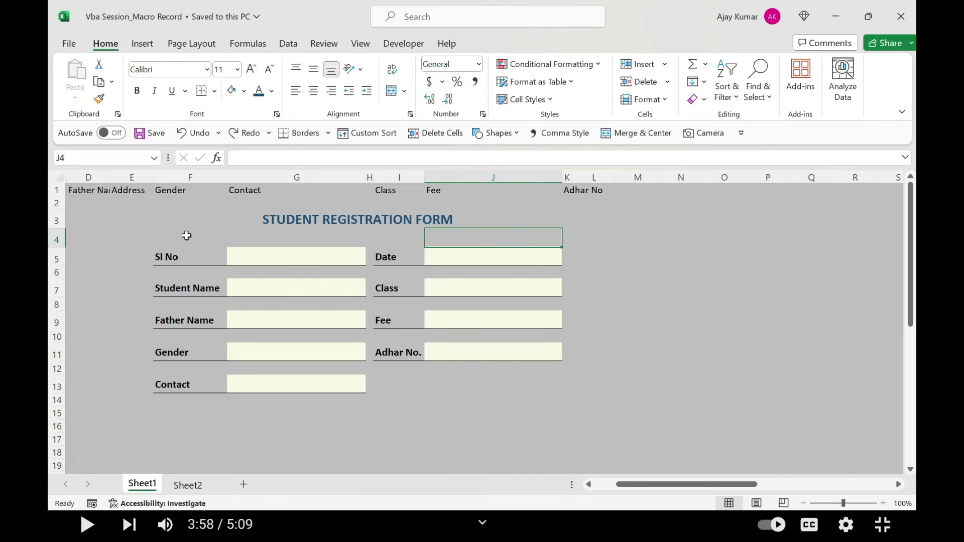
pyautogui.moveTo(60, 246); pyautogui.dragTo(60, 339)
pyautogui.moveTo(519, 273)
pyautogui.mouseDown()
pyautogui.moveTo(696, 268)
pyautogui.moveTo(544, 270)
pyautogui.mouseUp()
pyautogui.hotkey('ctrl', 'z')
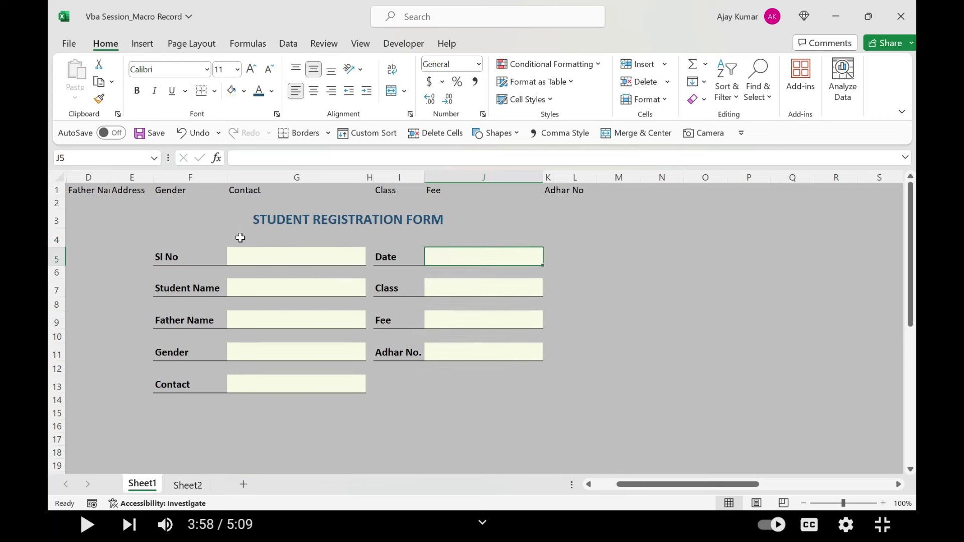
pyautogui.hotkey('ctrl', 'z')
# Step: Make row 4 taller, widen column H, and insert a blank row above the form
pyautogui.click(236, 236)
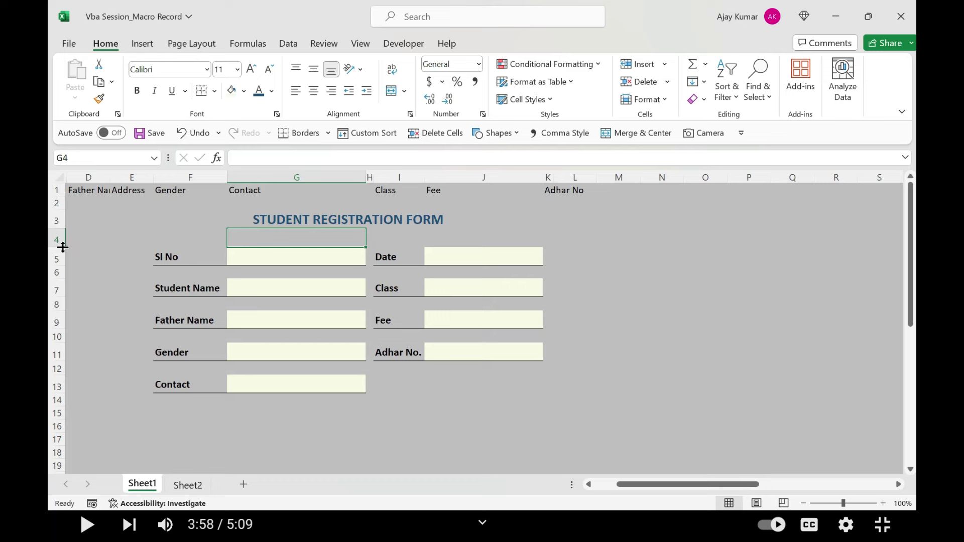
pyautogui.moveTo(63, 247); pyautogui.dragTo(63, 260)
pyautogui.moveTo(373, 177); pyautogui.dragTo(447, 178)
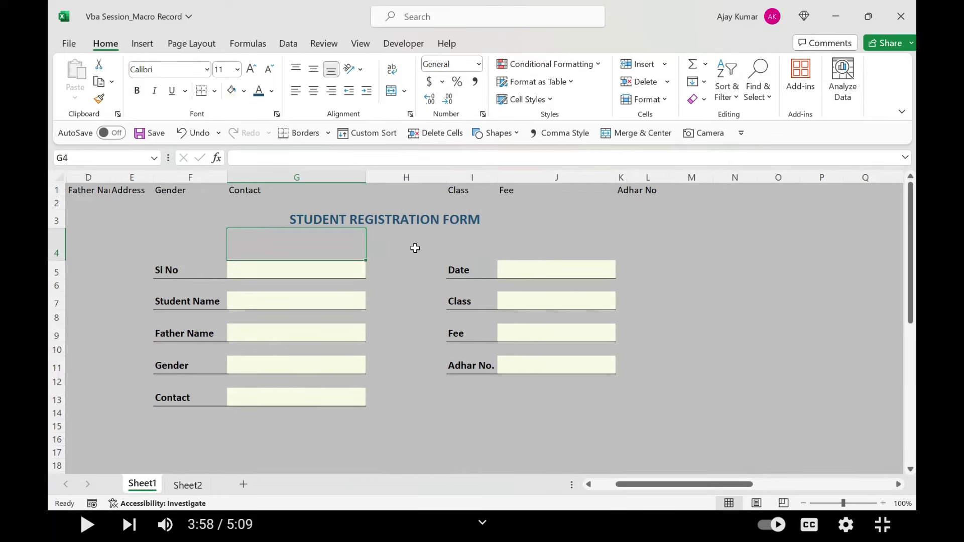
pyautogui.click(58, 248)
pyautogui.rightClick(60, 251)
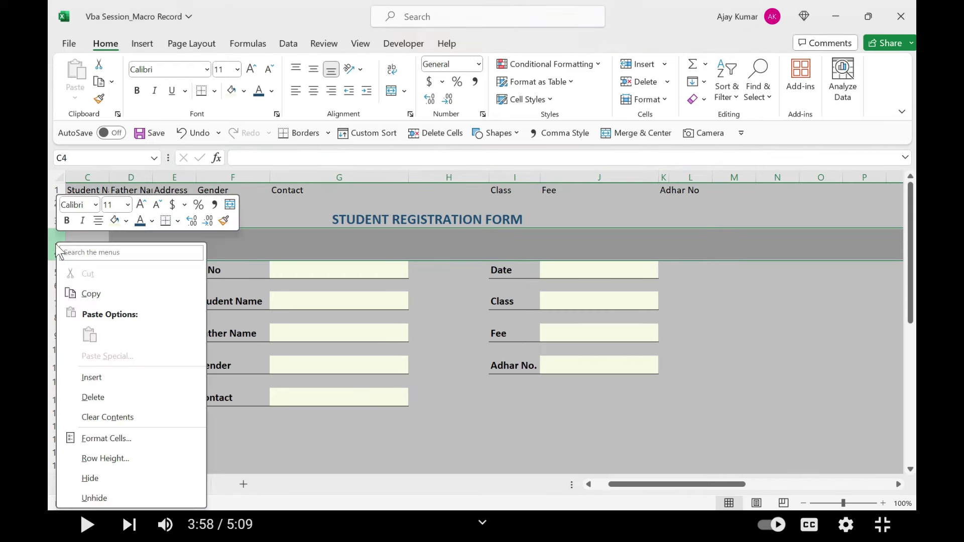
pyautogui.click(92, 377)
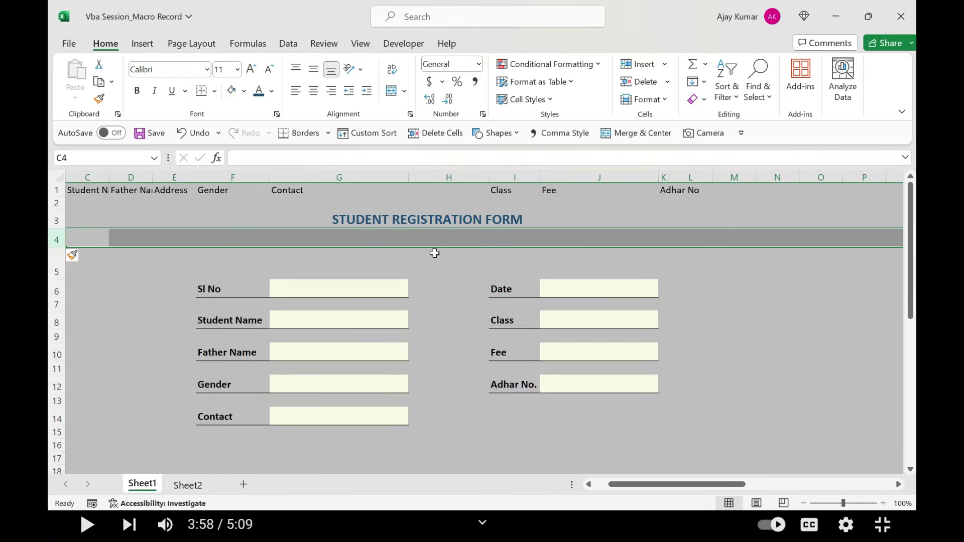
# Step: Make row 5 much taller and narrow column H to shape the photo box H5
pyautogui.click(435, 253)
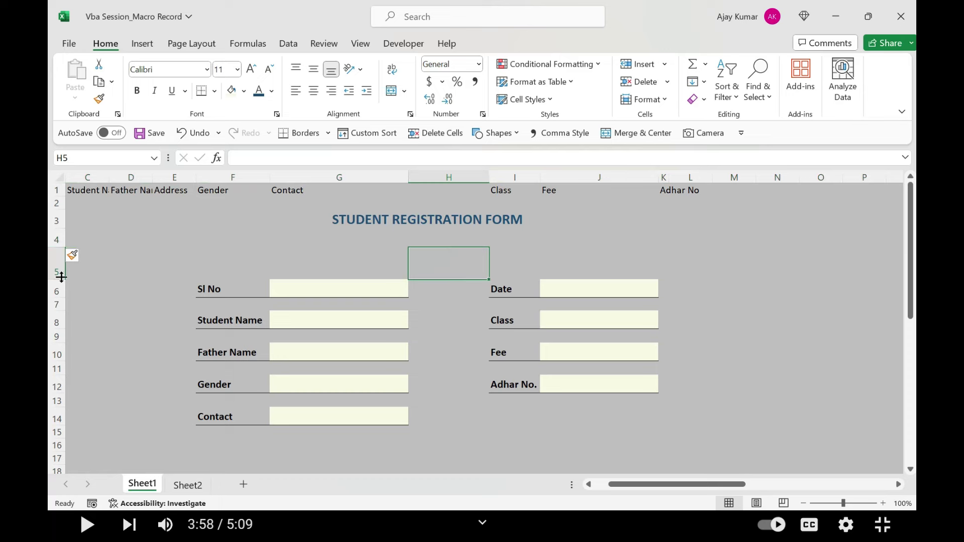
pyautogui.moveTo(61, 276); pyautogui.dragTo(60, 310)
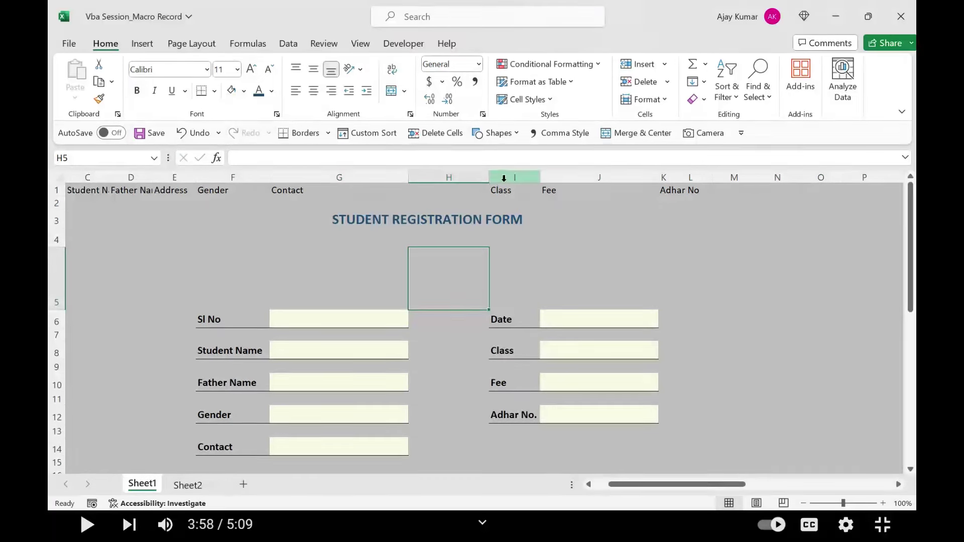
pyautogui.moveTo(490, 180); pyautogui.dragTo(480, 180)
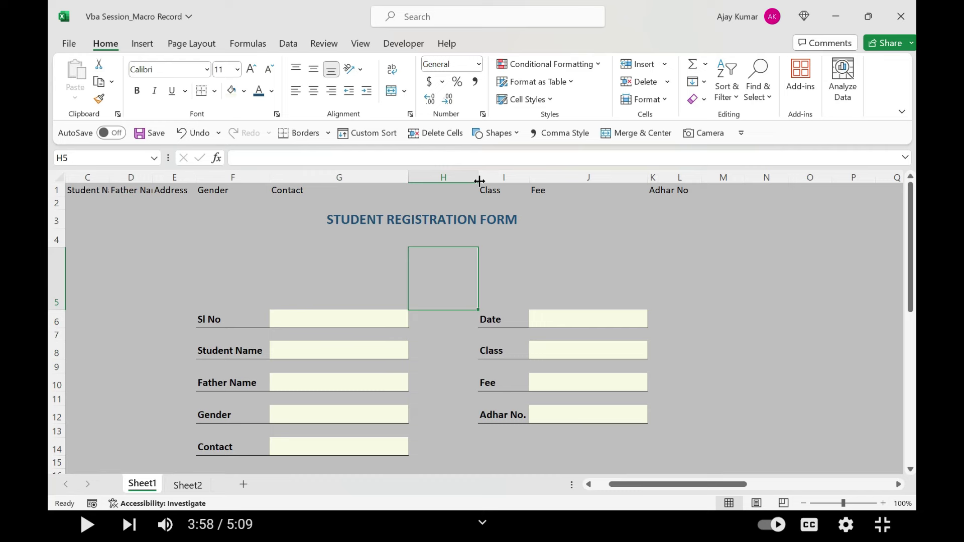
# Step: Narrow column E to width 3.00 and shrink rows 2 and 15 to height 6.50
pyautogui.click(174, 221)
pyautogui.moveTo(196, 177); pyautogui.dragTo(161, 176)
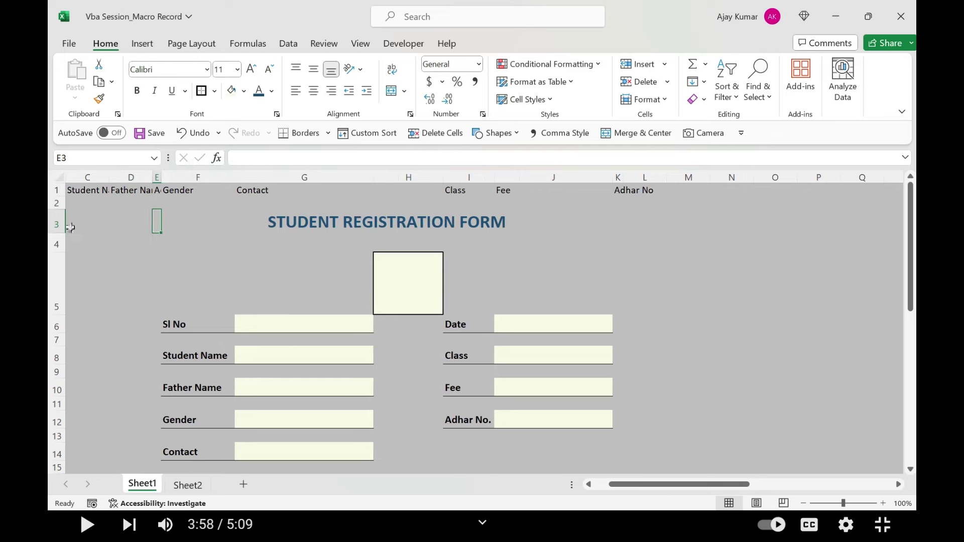
pyautogui.moveTo(62, 209); pyautogui.dragTo(61, 202)
pyautogui.scroll(-2, 513, 300)
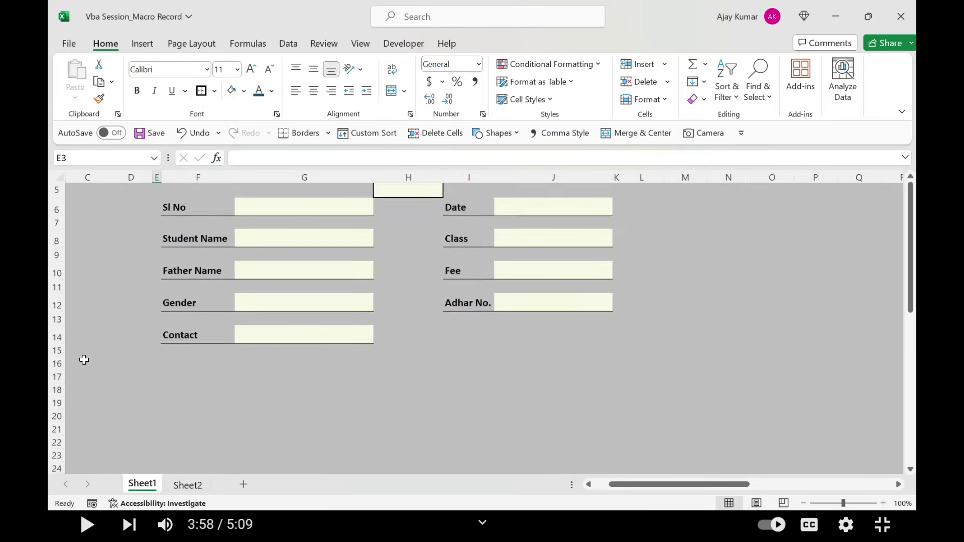
pyautogui.moveTo(61, 357); pyautogui.dragTo(61, 351)
pyautogui.scroll(2, 292, 335)
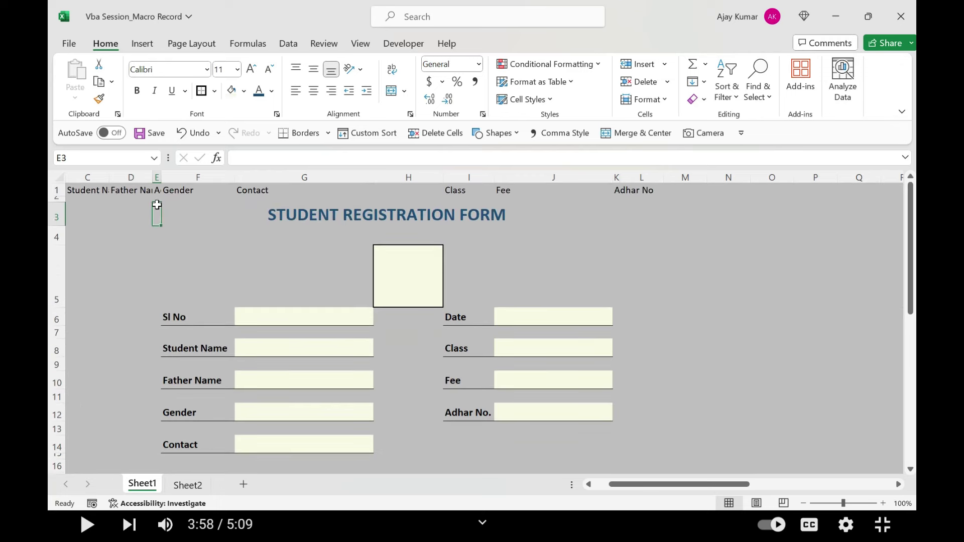
pyautogui.click(56, 190)
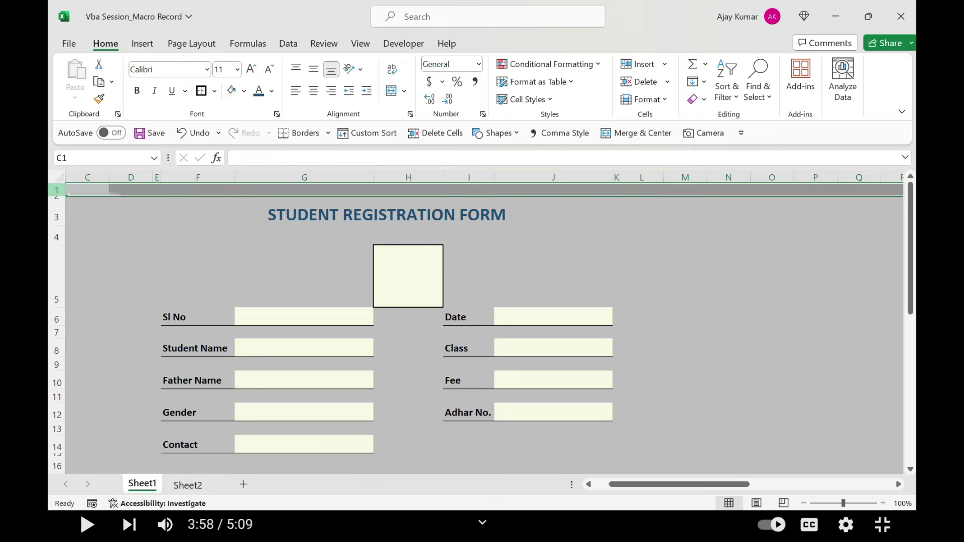
# Step: Select the form area E3:K19 and give it a gold outline border via Format Cells
pyautogui.click(158, 207)
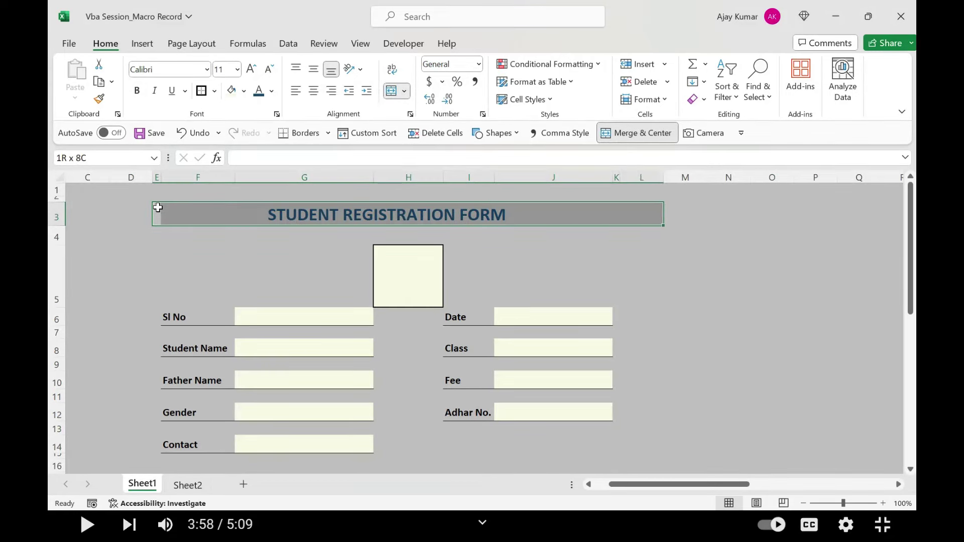
pyautogui.moveTo(158, 208)
pyautogui.mouseDown()
pyautogui.moveTo(619, 385)
pyautogui.moveTo(619, 425)
pyautogui.moveTo(619, 400)
pyautogui.mouseUp()
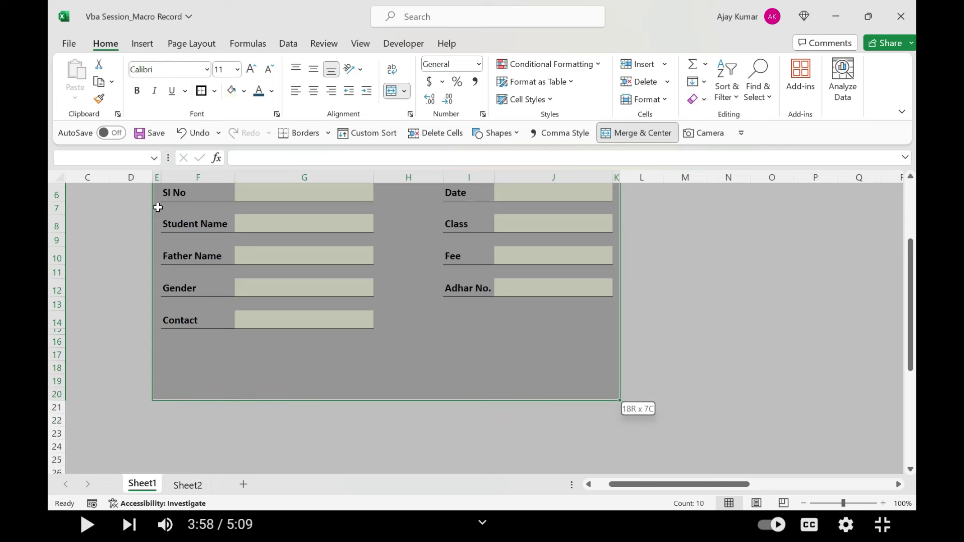
pyautogui.scroll(2, 158, 208)
pyautogui.scroll(2, 158, 208)
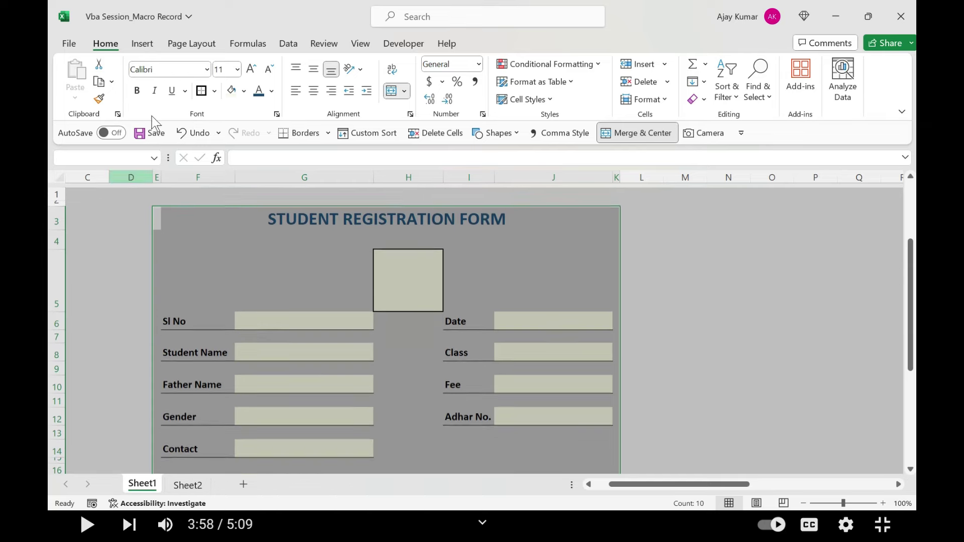
pyautogui.click(245, 91)
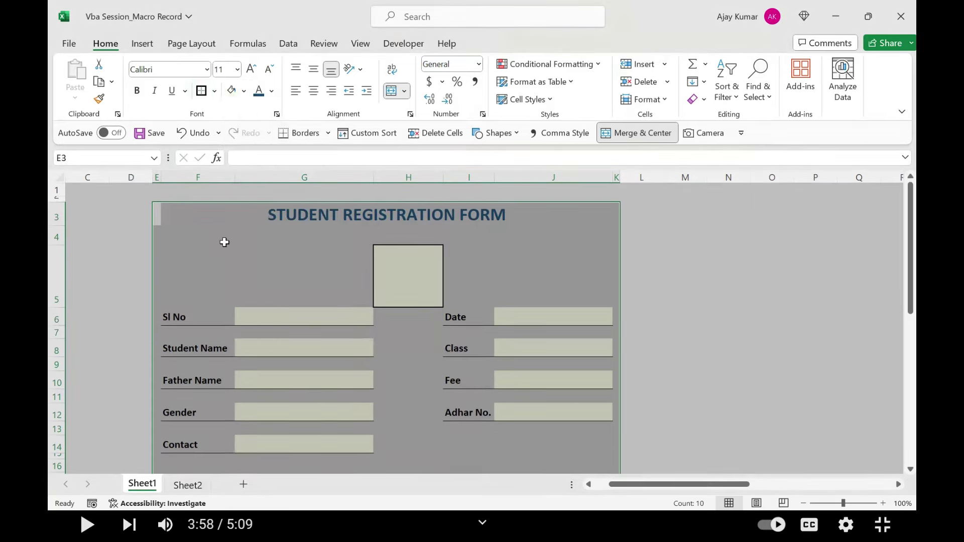
pyautogui.rightClick(224, 243)
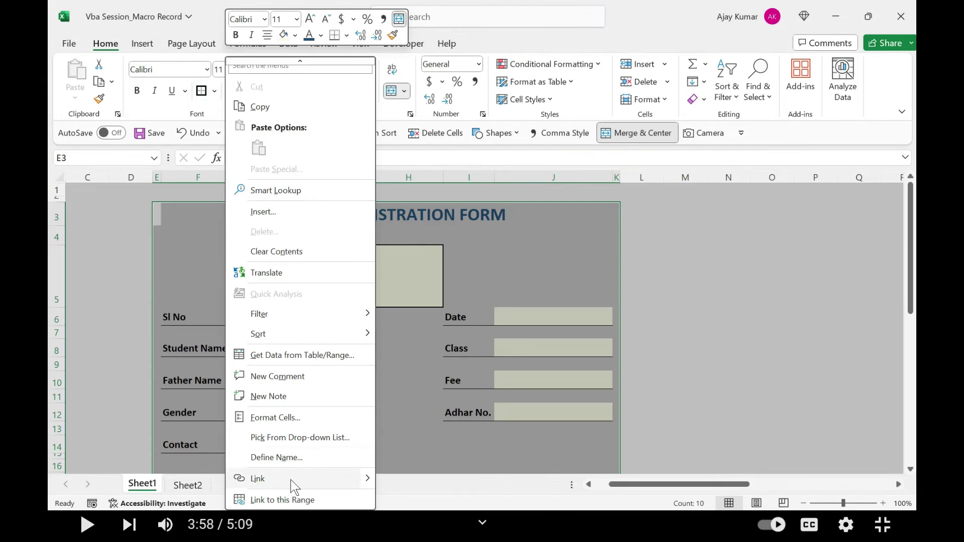
pyautogui.click(293, 414)
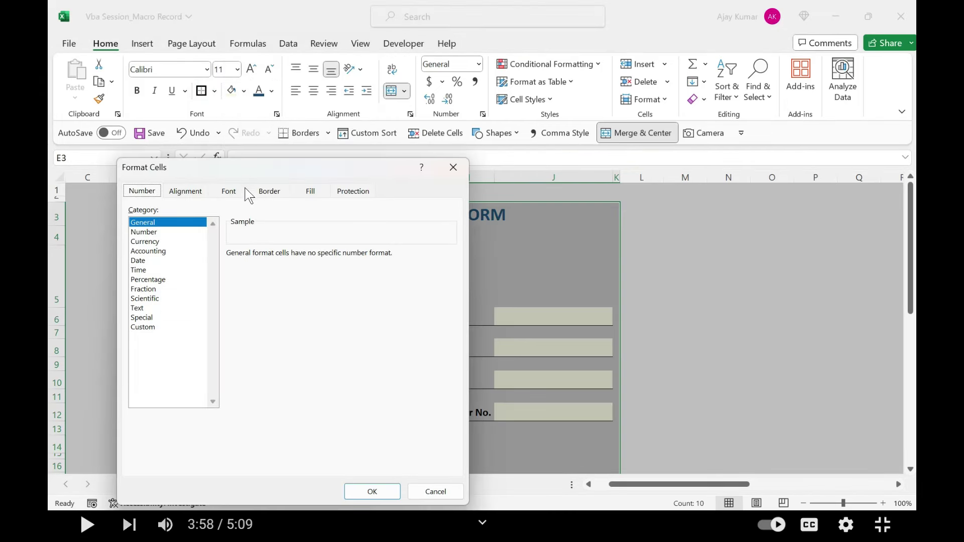
pyautogui.click(275, 191)
pyautogui.click(193, 345)
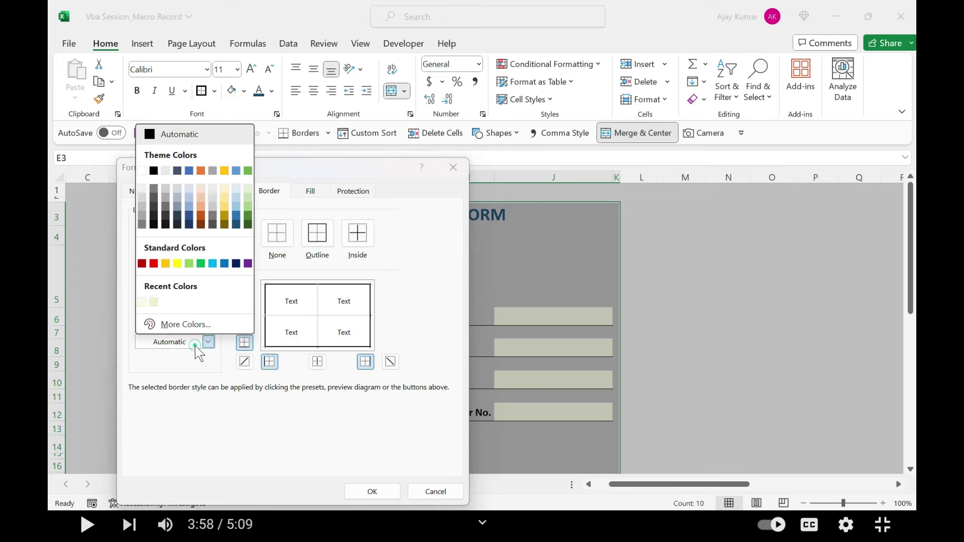
pyautogui.click(165, 263)
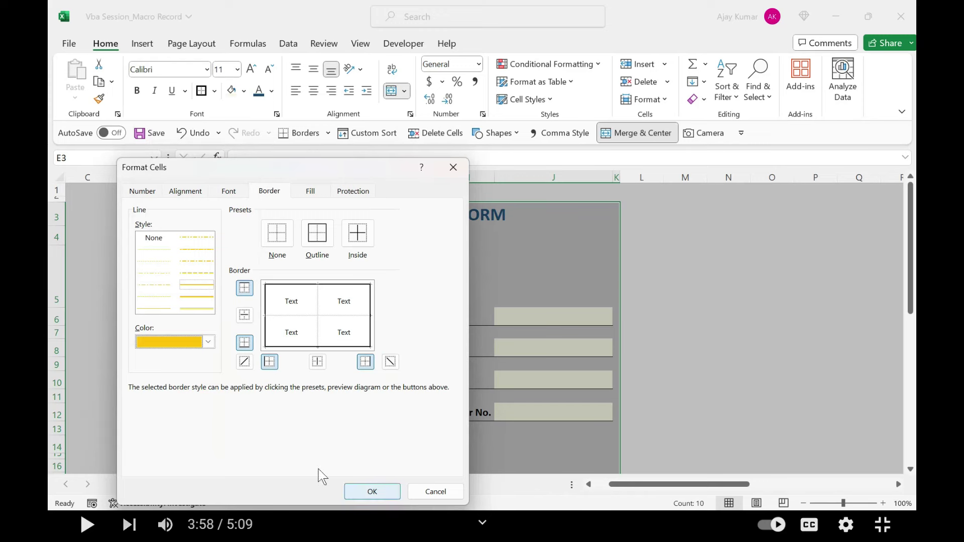
pyautogui.click(372, 491)
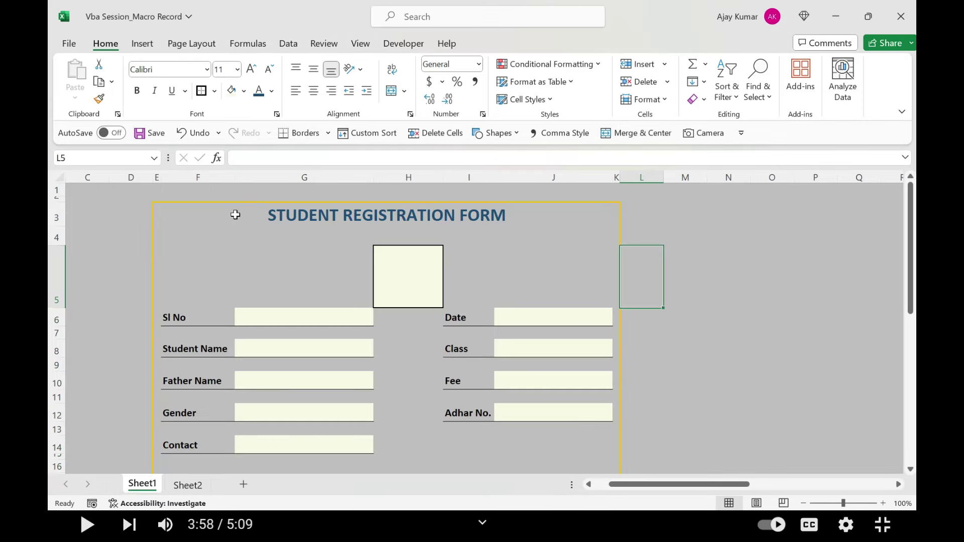
# Step: Select the form area E3:K16, leaving out the photo box H5
pyautogui.moveTo(161, 209)
pyautogui.mouseDown()
pyautogui.moveTo(357, 273)
pyautogui.moveTo(453, 374)
pyautogui.moveTo(457, 392)
pyautogui.mouseUp()
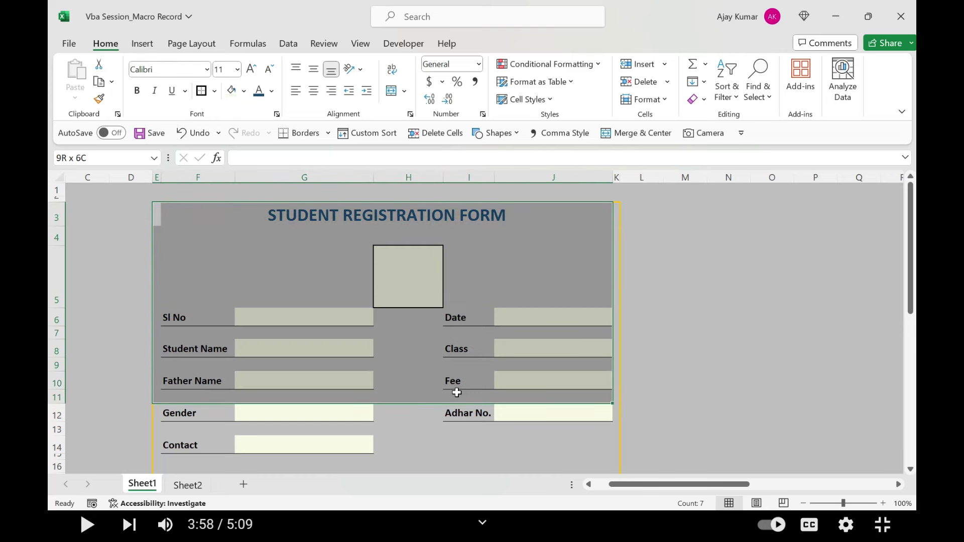
pyautogui.moveTo(157, 209)
pyautogui.mouseDown()
pyautogui.moveTo(302, 262)
pyautogui.moveTo(631, 440)
pyautogui.moveTo(614, 442)
pyautogui.moveTo(663, 455)
pyautogui.moveTo(594, 366)
pyautogui.moveTo(616, 243)
pyautogui.moveTo(612, 176)
pyautogui.moveTo(620, 233)
pyautogui.moveTo(608, 245)
pyautogui.moveTo(616, 247)
pyautogui.mouseUp()
pyautogui.scroll(4, 502, 321)
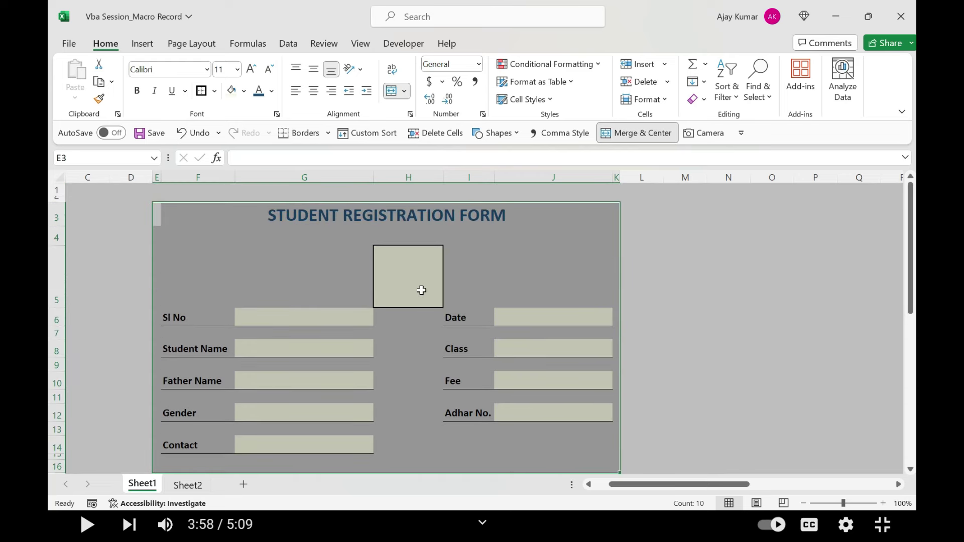
pyautogui.keyDown('ctrl'); pyautogui.click(416, 276); pyautogui.keyUp('ctrl')
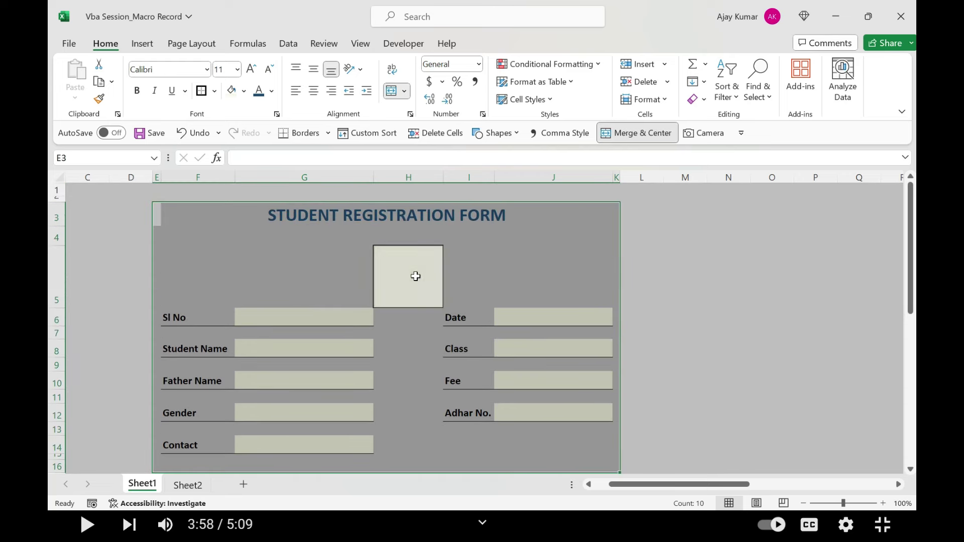
# Step: Also exclude the nine entry fields, Sl No through Adhar No., from the selection
pyautogui.keyDown('ctrl'); pyautogui.click(329, 316); pyautogui.keyUp('ctrl')
pyautogui.keyDown('ctrl'); pyautogui.click(340, 347); pyautogui.keyUp('ctrl')
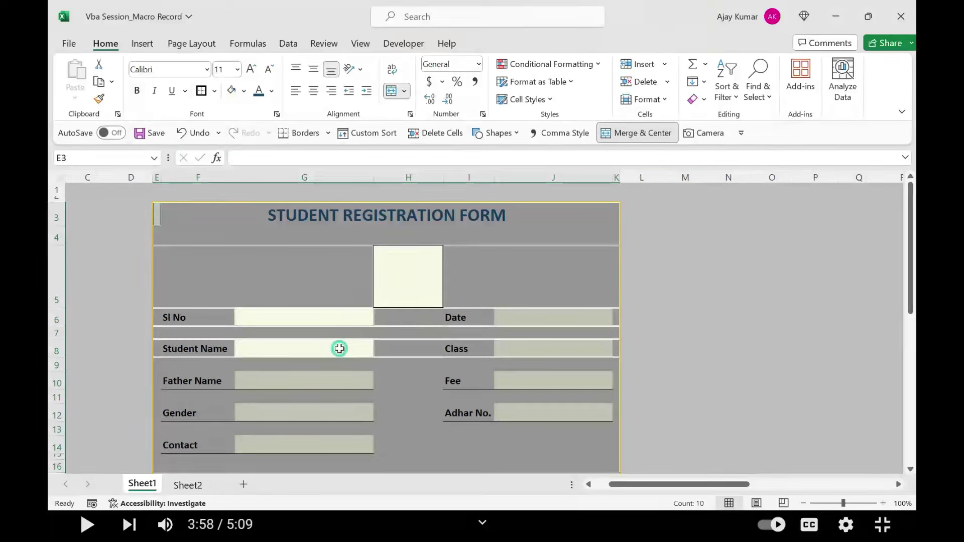
pyautogui.keyDown('ctrl'); pyautogui.click(353, 381); pyautogui.keyUp('ctrl')
pyautogui.keyDown('ctrl'); pyautogui.click(354, 414); pyautogui.keyUp('ctrl')
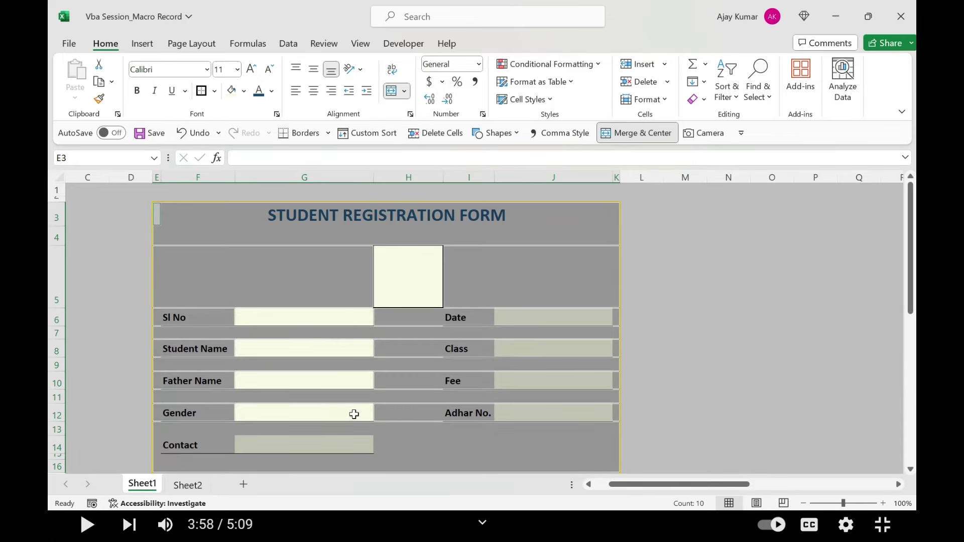
pyautogui.keyDown('ctrl'); pyautogui.click(356, 444); pyautogui.keyUp('ctrl')
pyautogui.keyDown('ctrl'); pyautogui.click(559, 319); pyautogui.keyUp('ctrl')
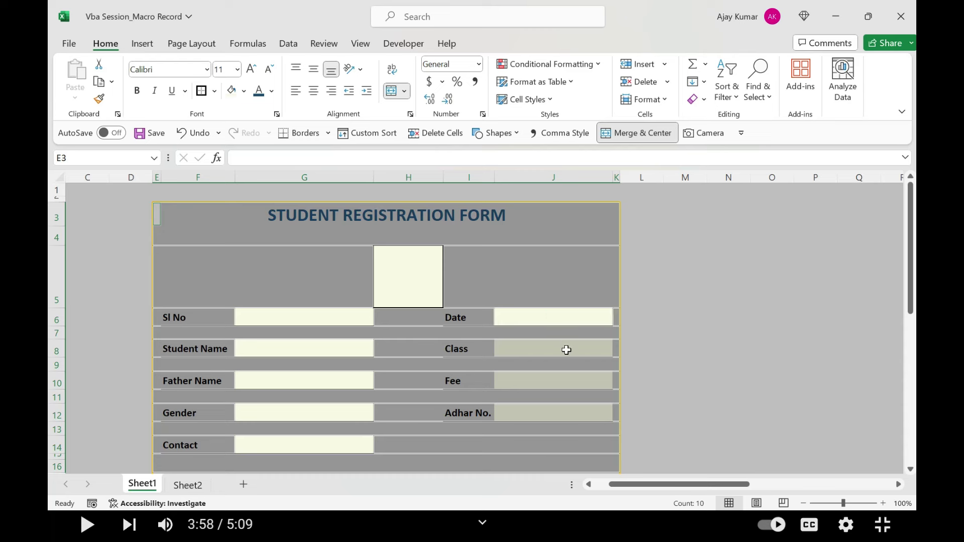
pyautogui.keyDown('ctrl'); pyautogui.click(567, 350); pyautogui.keyUp('ctrl')
pyautogui.keyDown('ctrl'); pyautogui.click(568, 380); pyautogui.keyUp('ctrl')
pyautogui.keyDown('ctrl'); pyautogui.click(572, 407); pyautogui.keyUp('ctrl')
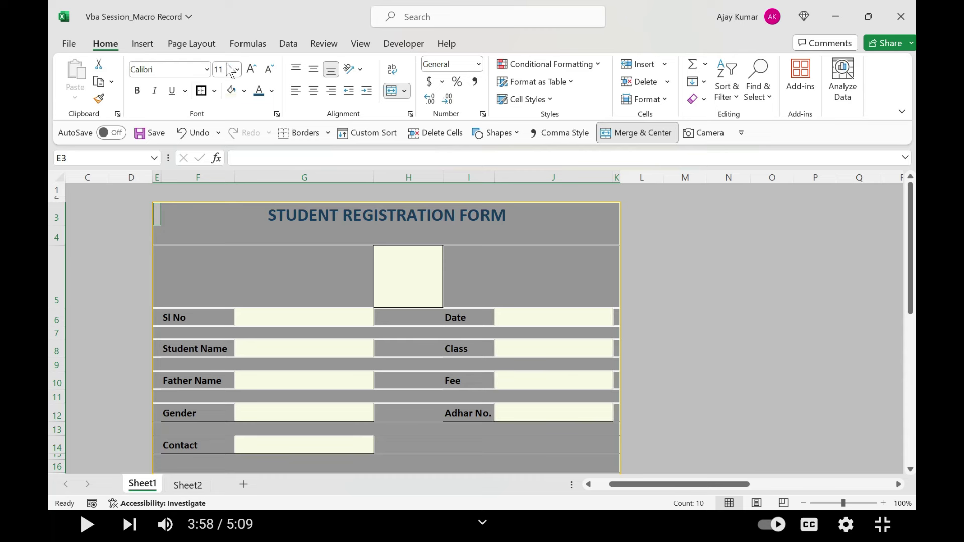
pyautogui.click(244, 92)
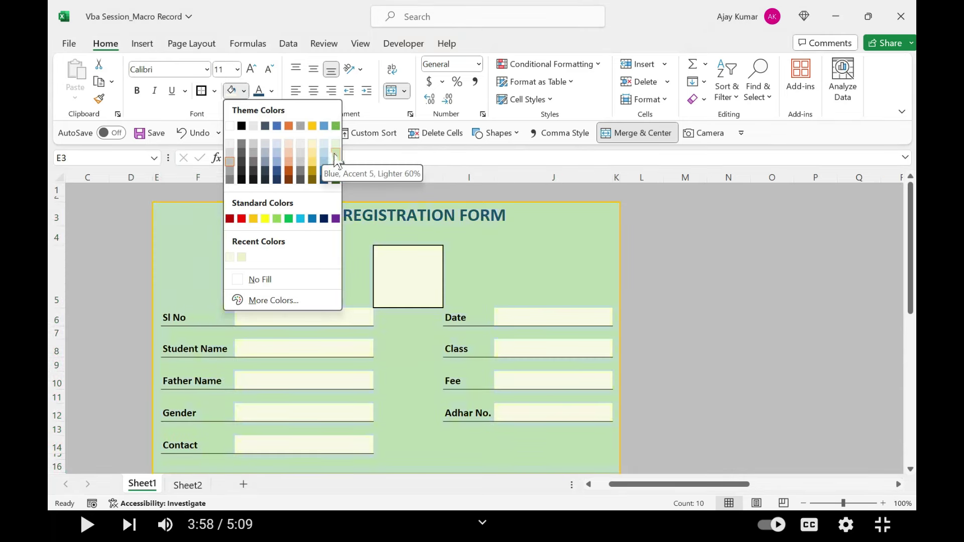
# Step: Fill the form background light green and give photo box H5 a thick gold outline
pyautogui.click(397, 264)
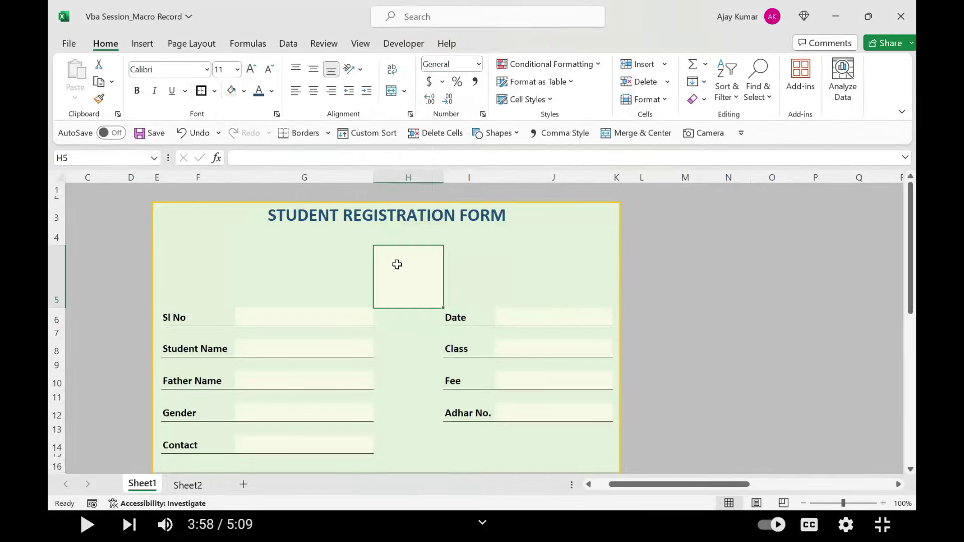
pyautogui.rightClick(397, 267)
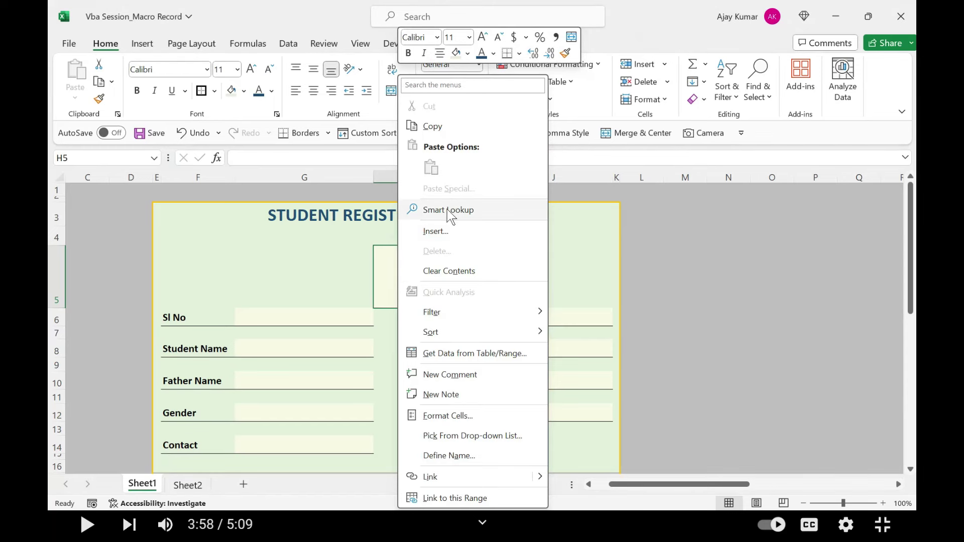
pyautogui.click(459, 415)
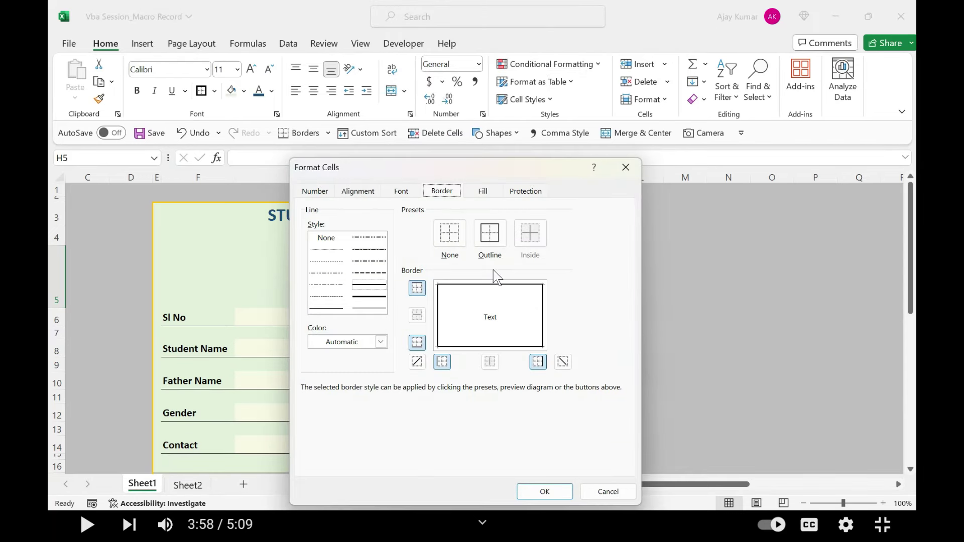
pyautogui.click(370, 347)
pyautogui.click(336, 267)
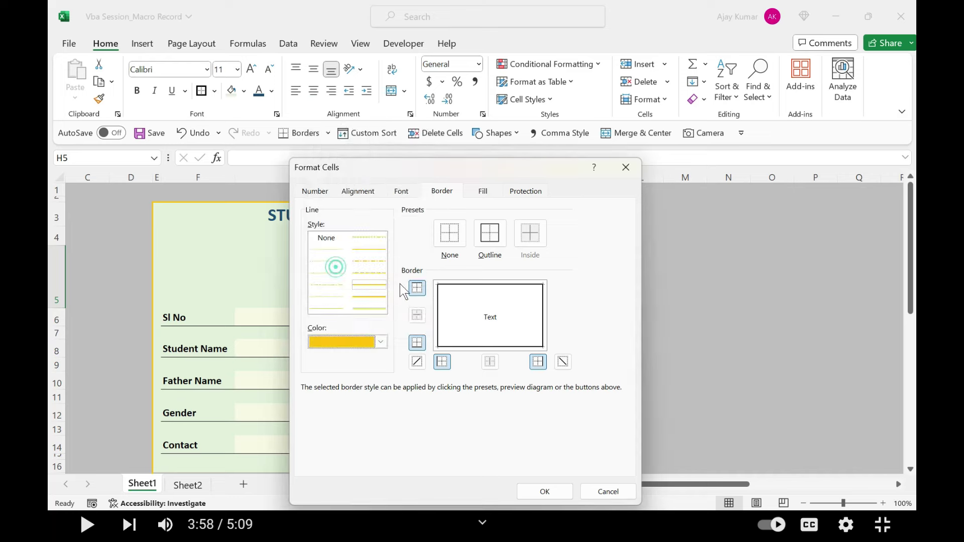
pyautogui.click(495, 233)
pyautogui.click(369, 300)
pyautogui.click(489, 233)
pyautogui.click(545, 491)
# Step: Add a gold bottom border under row 16 across the form, then go full screen
pyautogui.moveTo(157, 439); pyautogui.dragTo(617, 437)
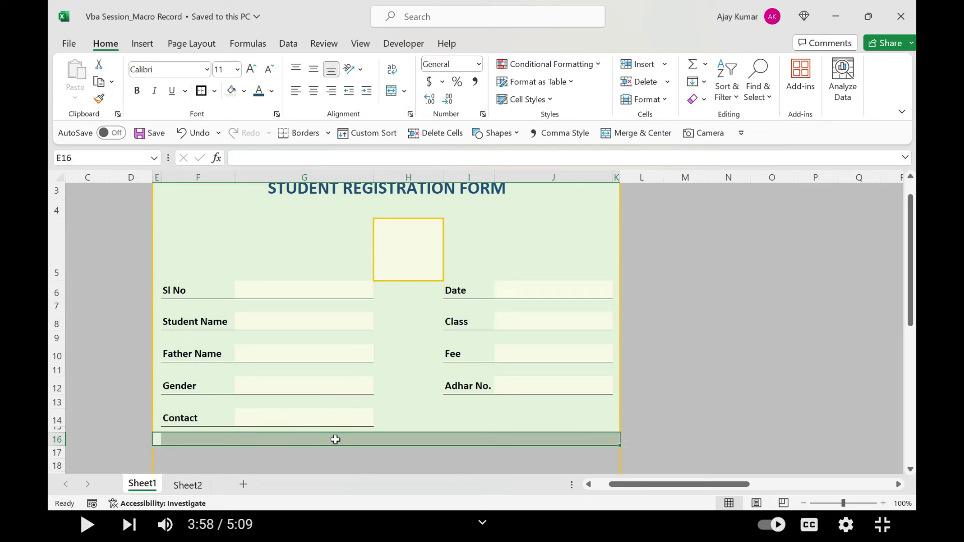
pyautogui.rightClick(336, 440)
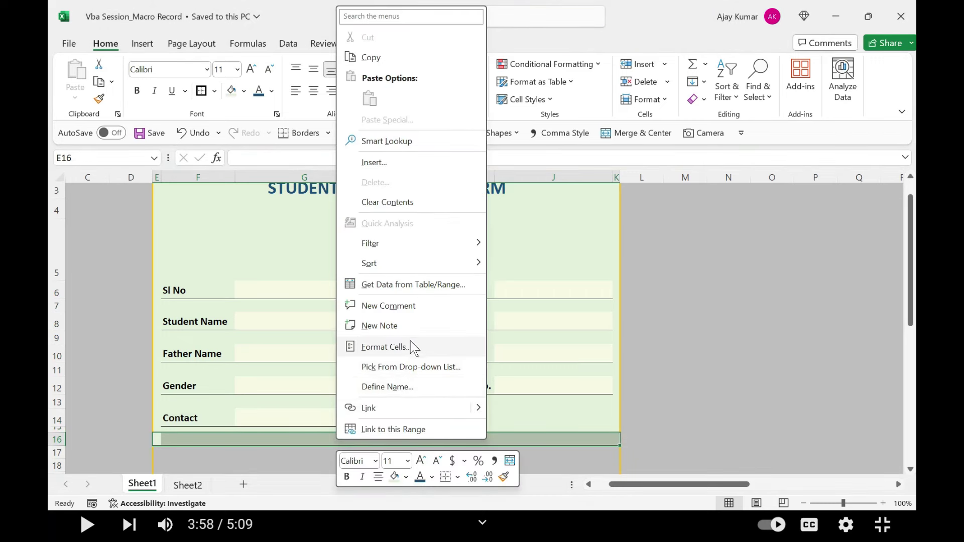
pyautogui.click(411, 346)
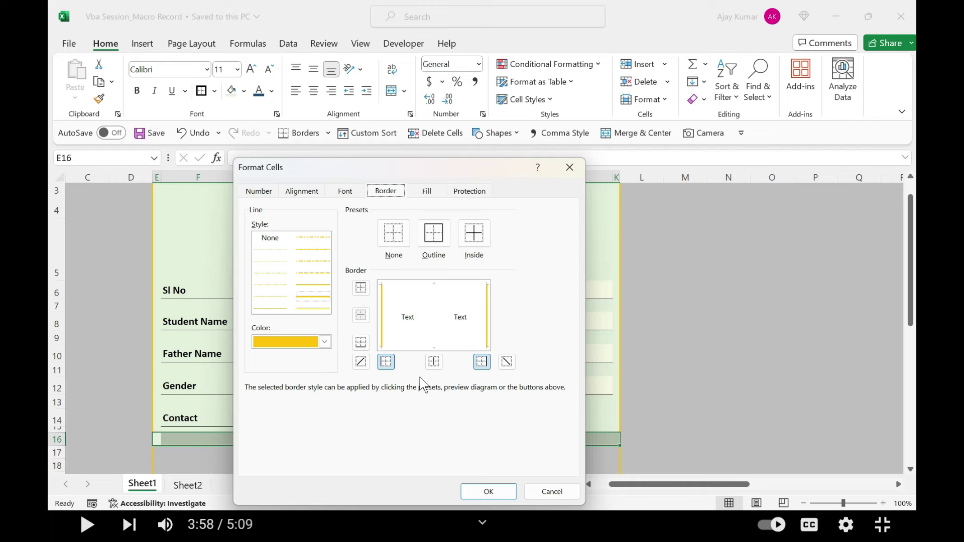
pyautogui.click(361, 342)
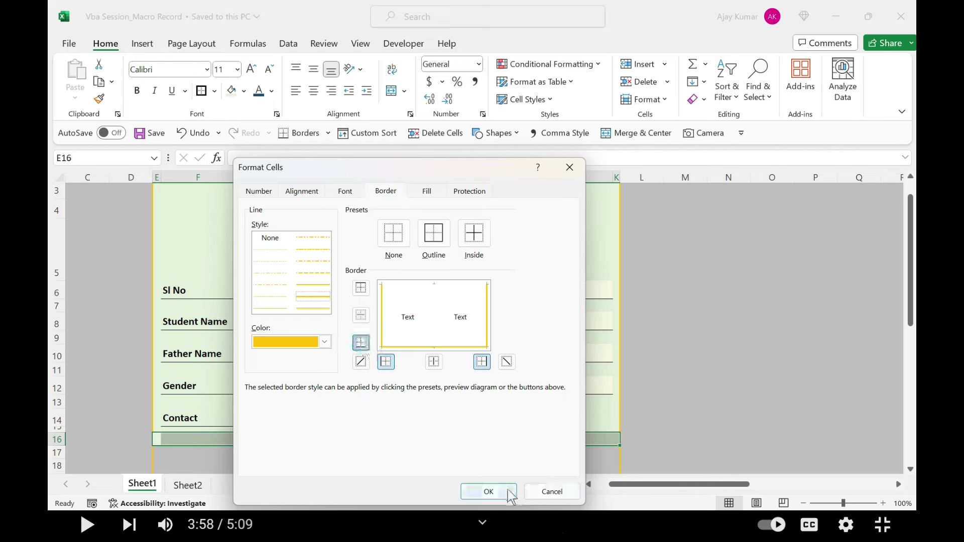
pyautogui.click(507, 493)
pyautogui.click(437, 459)
pyautogui.hotkey('ctrl', 'shift', 'F1')
# Step: Inspect the Sl No, Date and Student Name input fields, then exit full-screen view
pyautogui.scroll(1, 474, 226)
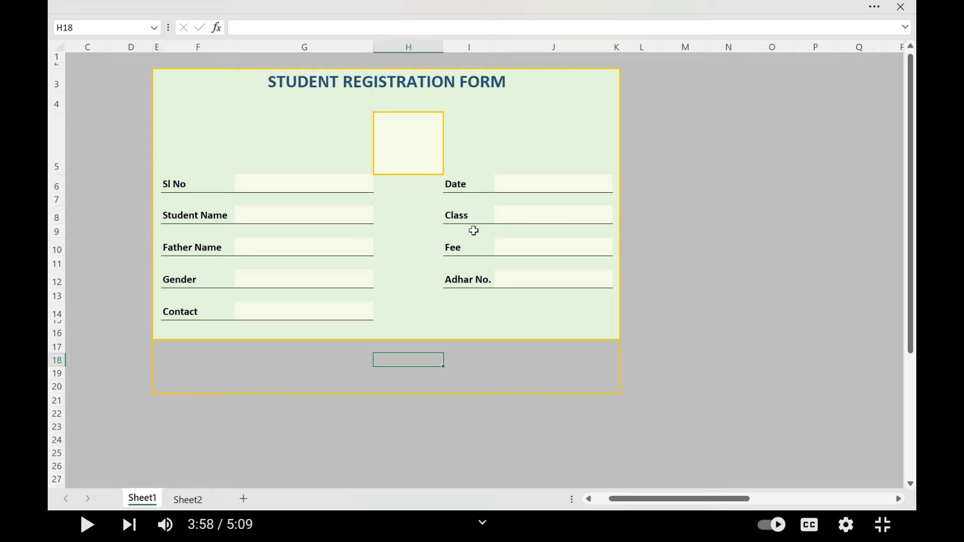
pyautogui.click(322, 186)
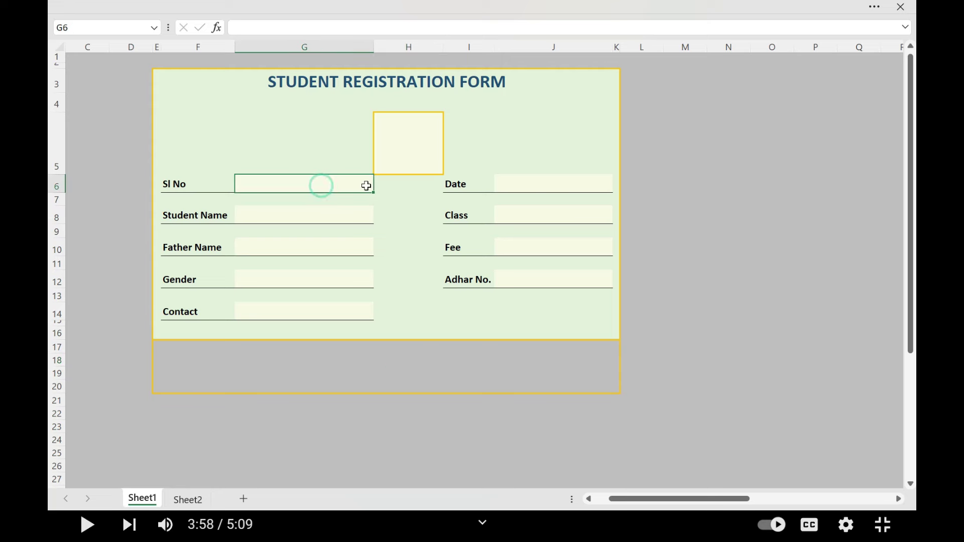
pyautogui.click(552, 185)
pyautogui.click(306, 215)
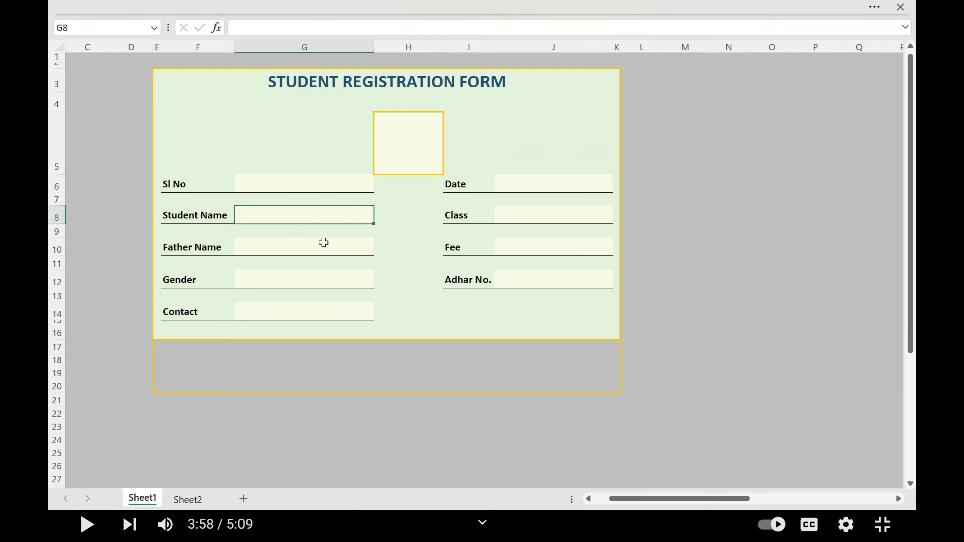
pyautogui.hotkey('ctrl', 'shift', 'F1')
# Step: Select the nine label-and-input rows, Sl No through Adhar No., and preview a light orange fill
pyautogui.moveTo(190, 313); pyautogui.dragTo(327, 315)
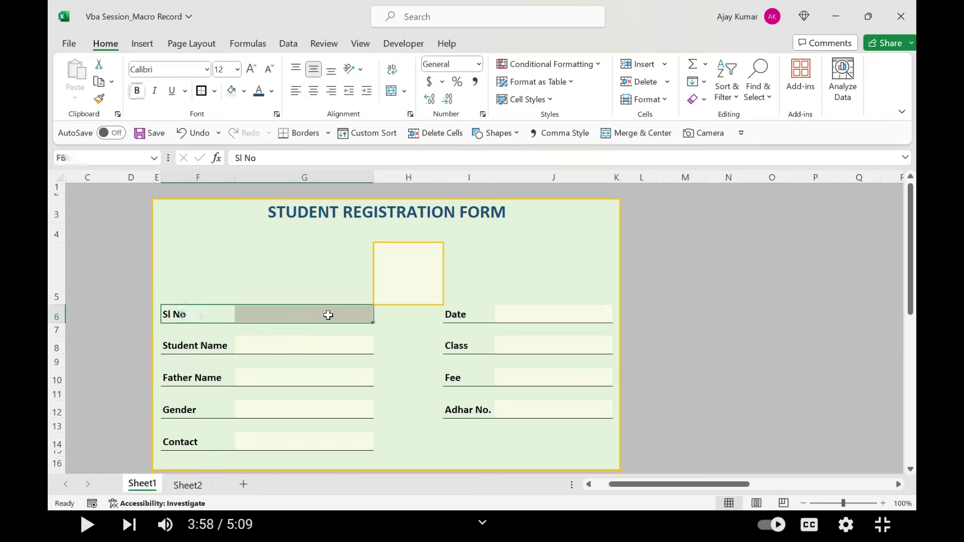
pyautogui.moveTo(210, 347); pyautogui.dragTo(318, 355)
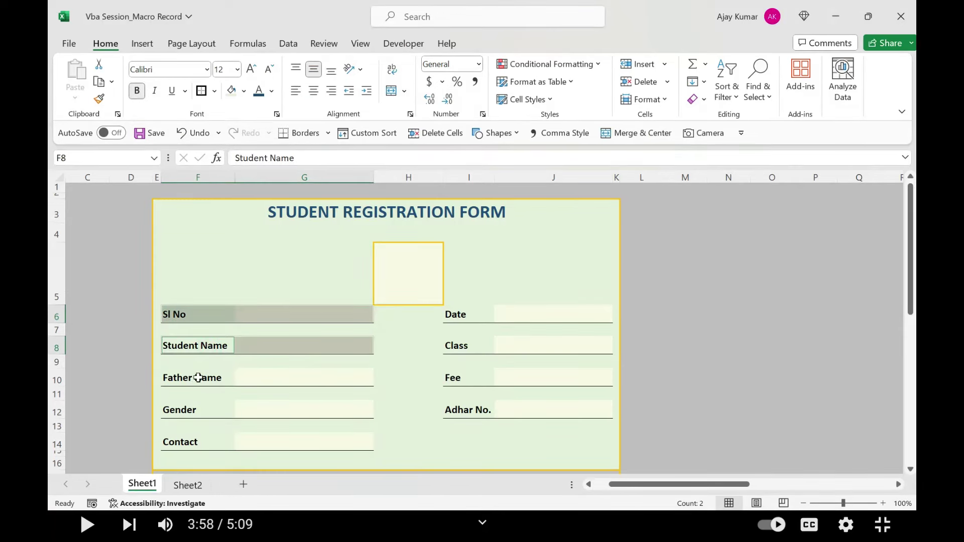
pyautogui.moveTo(205, 379); pyautogui.dragTo(304, 385)
pyautogui.moveTo(195, 415); pyautogui.dragTo(299, 411)
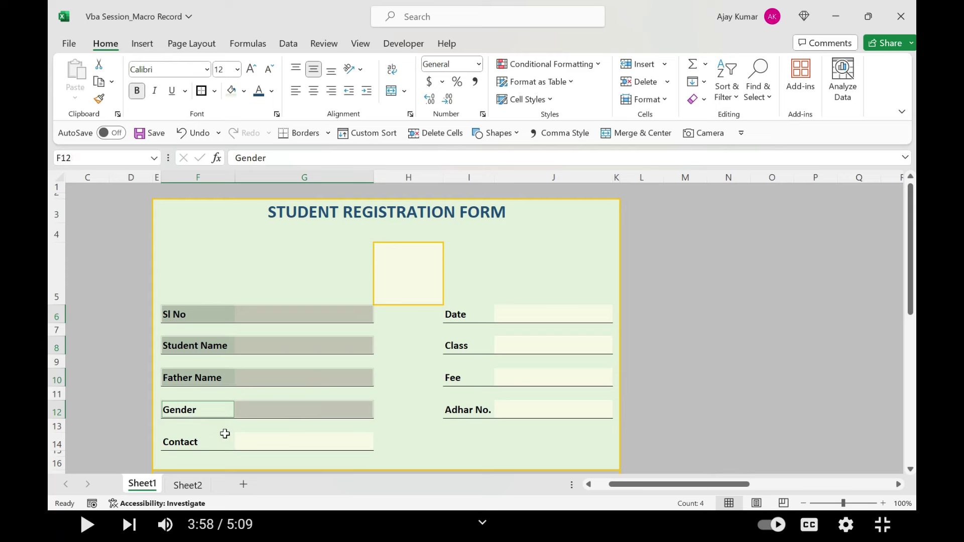
pyautogui.moveTo(212, 442); pyautogui.dragTo(269, 442)
pyautogui.moveTo(521, 314); pyautogui.dragTo(462, 316)
pyautogui.moveTo(475, 349); pyautogui.dragTo(527, 349)
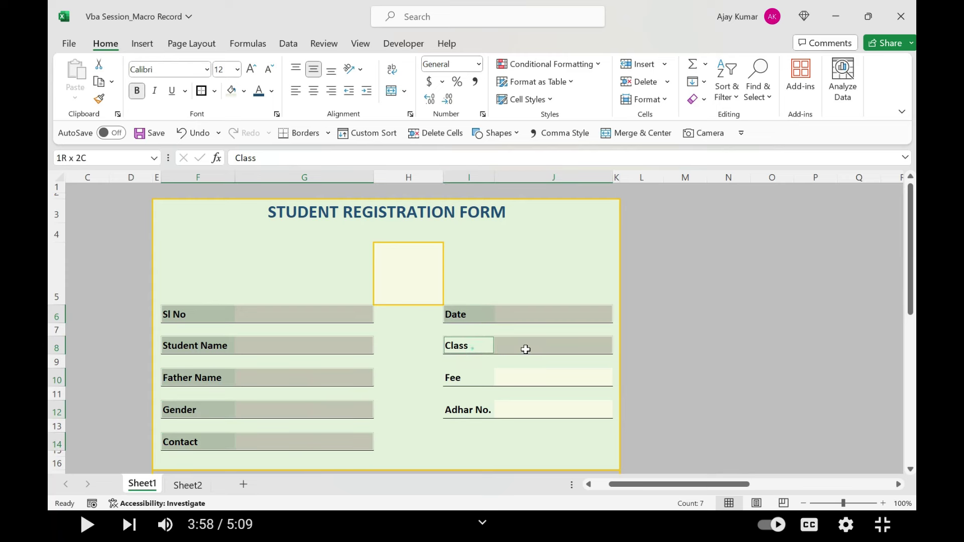
pyautogui.moveTo(475, 379); pyautogui.dragTo(527, 379)
pyautogui.moveTo(459, 409); pyautogui.dragTo(528, 409)
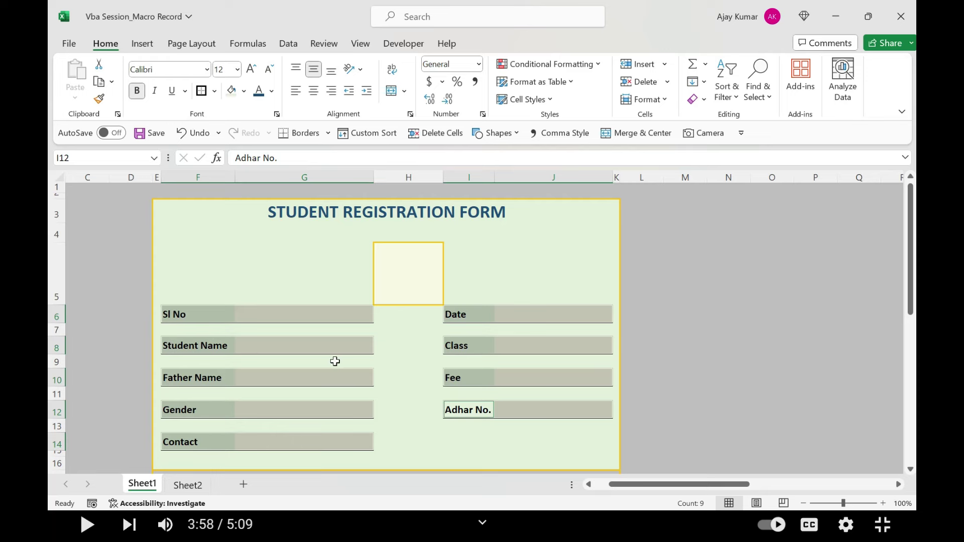
pyautogui.click(244, 91)
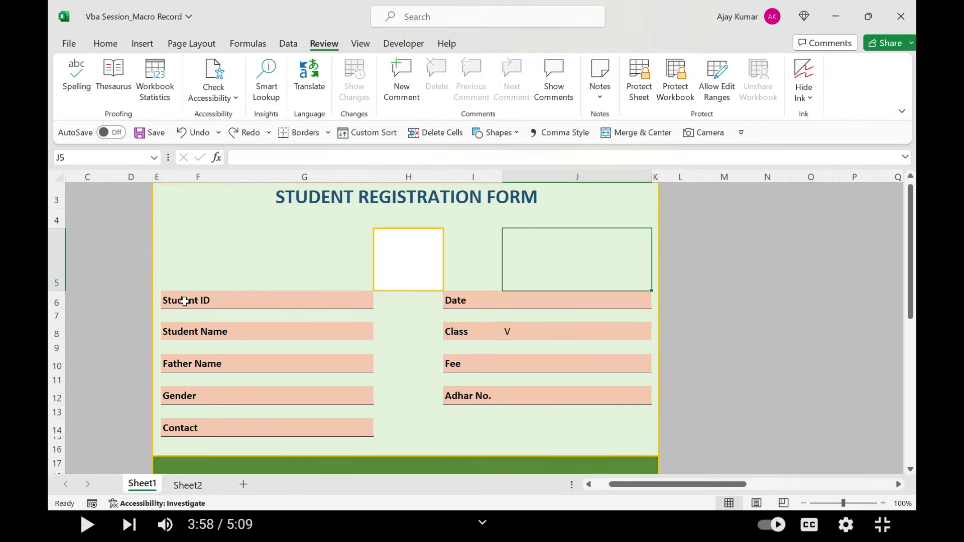
# Step: Select the nine field label cells, from Student ID through Adhar No
pyautogui.click(194, 300)
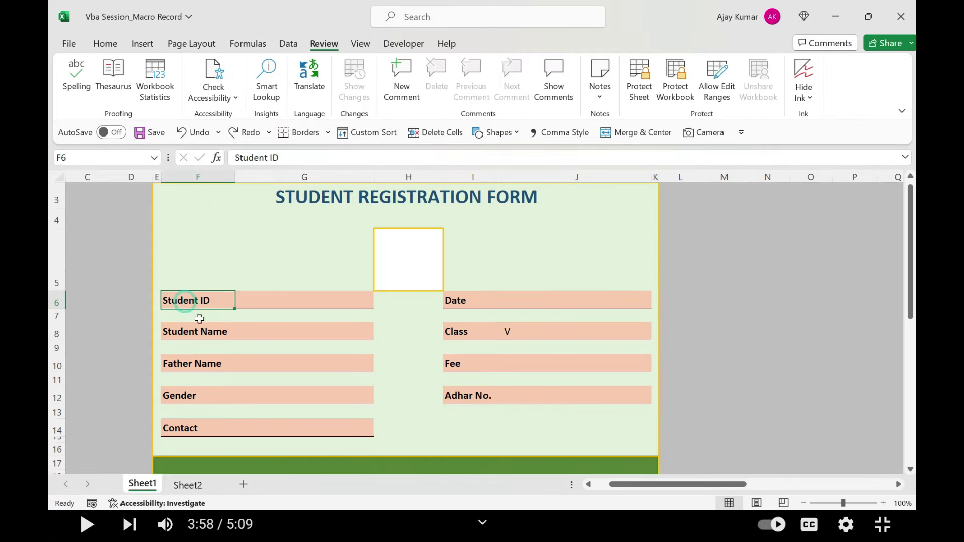
pyautogui.keyDown('ctrl'); pyautogui.click(192, 331); pyautogui.keyUp('ctrl')
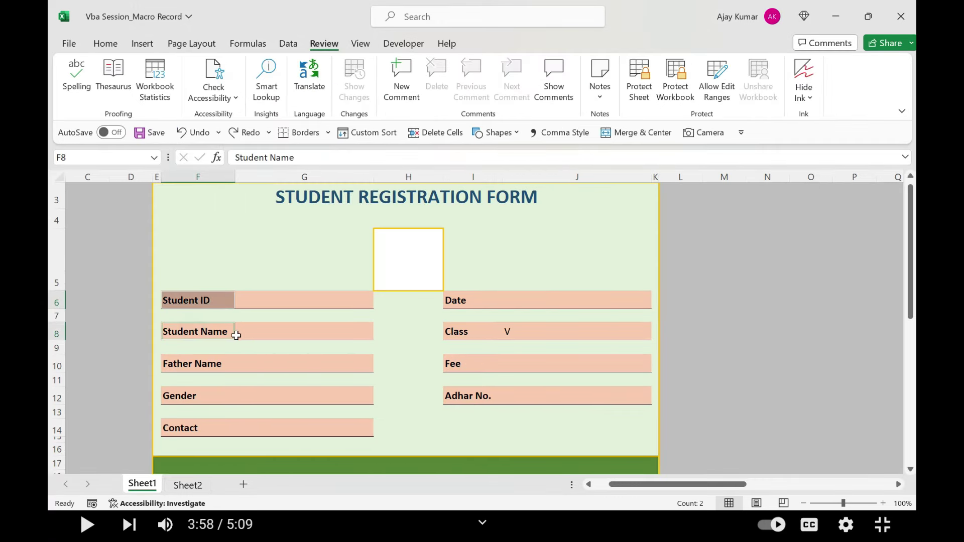
pyautogui.keyDown('ctrl'); pyautogui.click(216, 362); pyautogui.keyUp('ctrl')
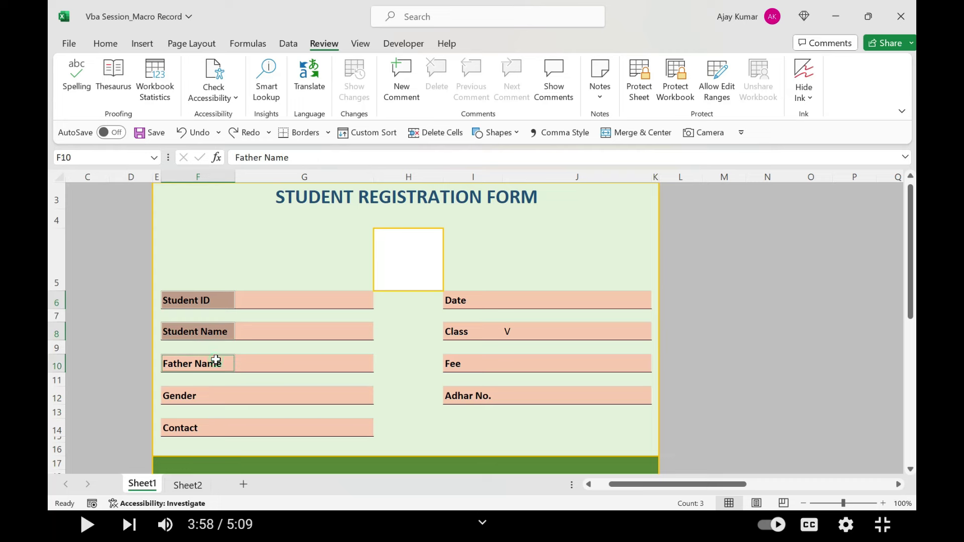
pyautogui.keyDown('ctrl'); pyautogui.click(208, 395); pyautogui.keyUp('ctrl')
pyautogui.keyDown('ctrl'); pyautogui.click(202, 427); pyautogui.keyUp('ctrl')
pyautogui.keyDown('ctrl'); pyautogui.click(472, 300); pyautogui.keyUp('ctrl')
pyautogui.keyDown('ctrl'); pyautogui.click(472, 331); pyautogui.keyUp('ctrl')
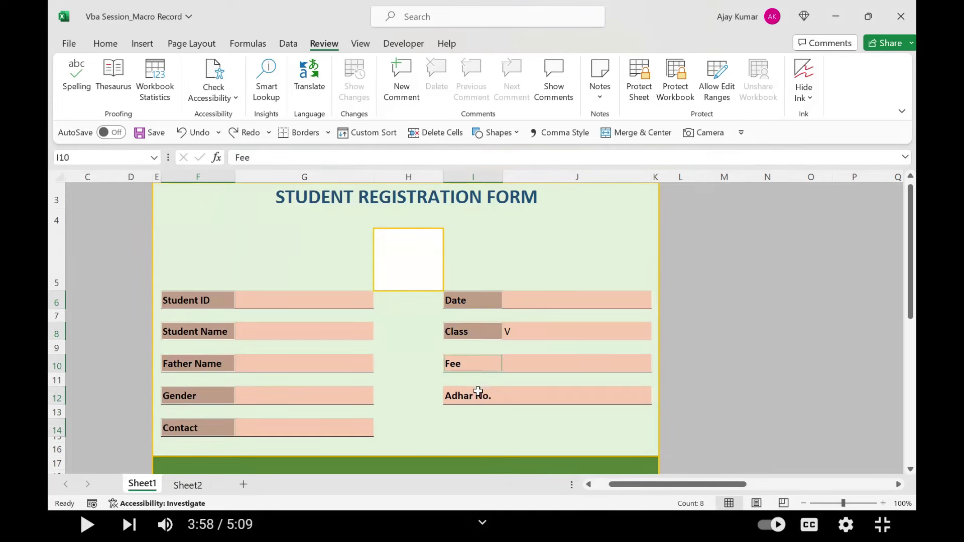
pyautogui.keyDown('ctrl'); pyautogui.click(472, 364); pyautogui.keyUp('ctrl')
pyautogui.keyDown('ctrl'); pyautogui.click(478, 394); pyautogui.keyUp('ctrl')
# Step: Give the selected label cells a dashed right border in Format Cells
pyautogui.rightClick(477, 395)
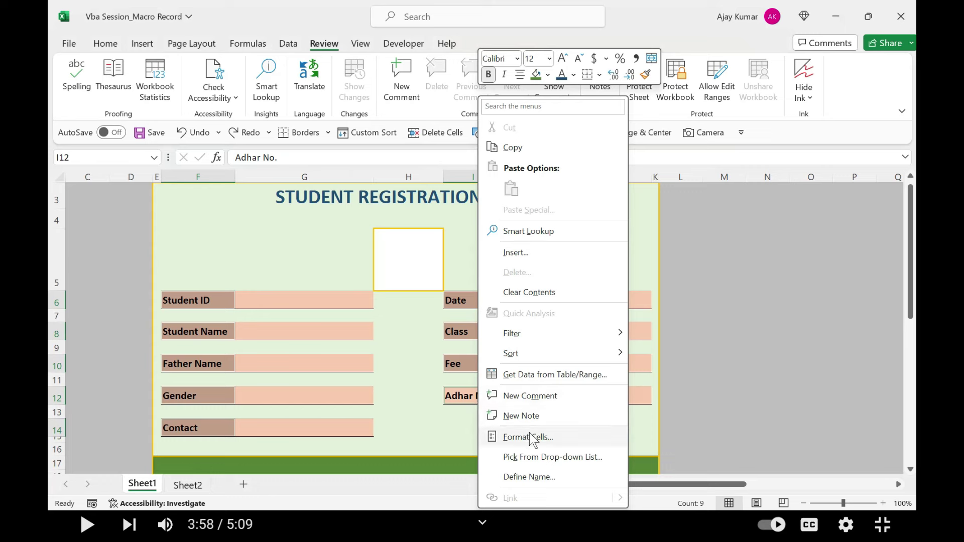
pyautogui.click(528, 435)
pyautogui.click(390, 295)
pyautogui.click(602, 362)
pyautogui.click(603, 362)
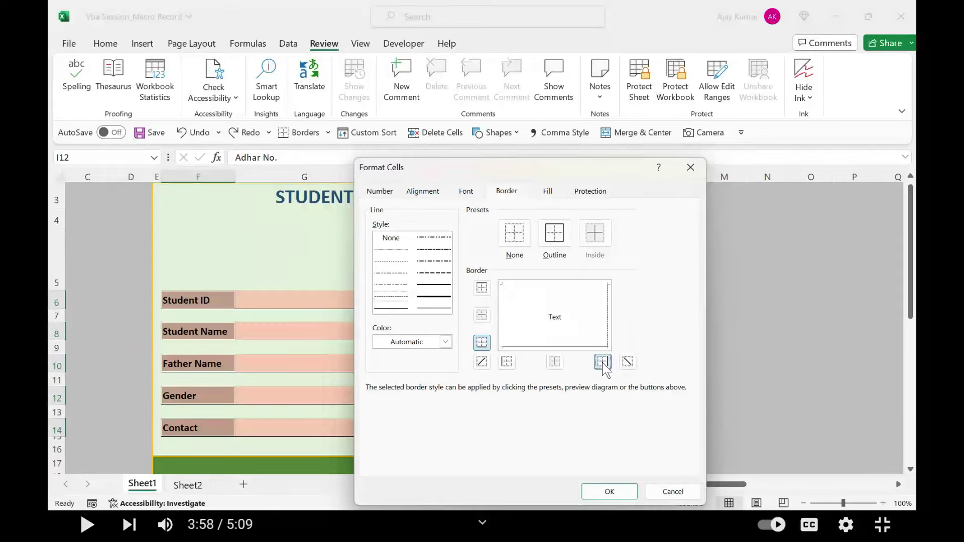
pyautogui.click(609, 491)
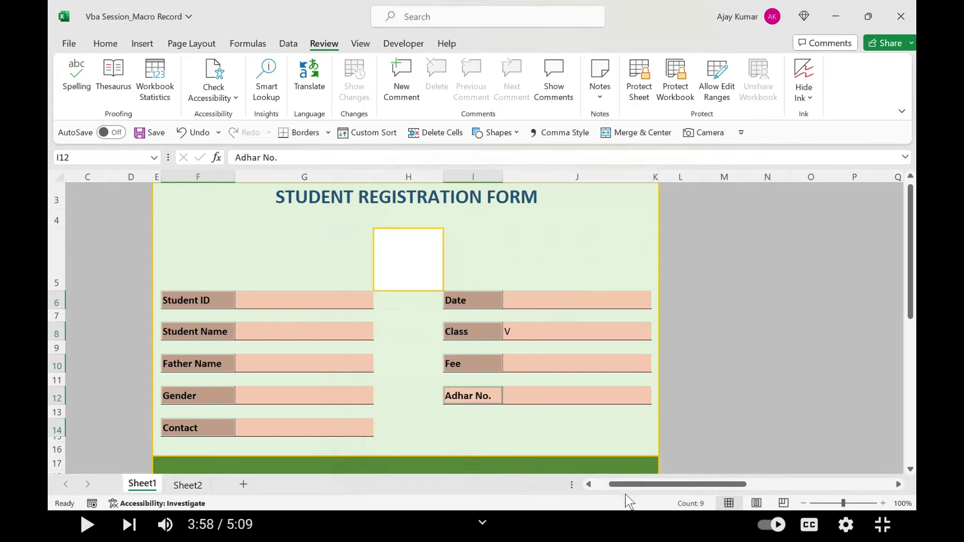
pyautogui.click(363, 369)
pyautogui.click(238, 299)
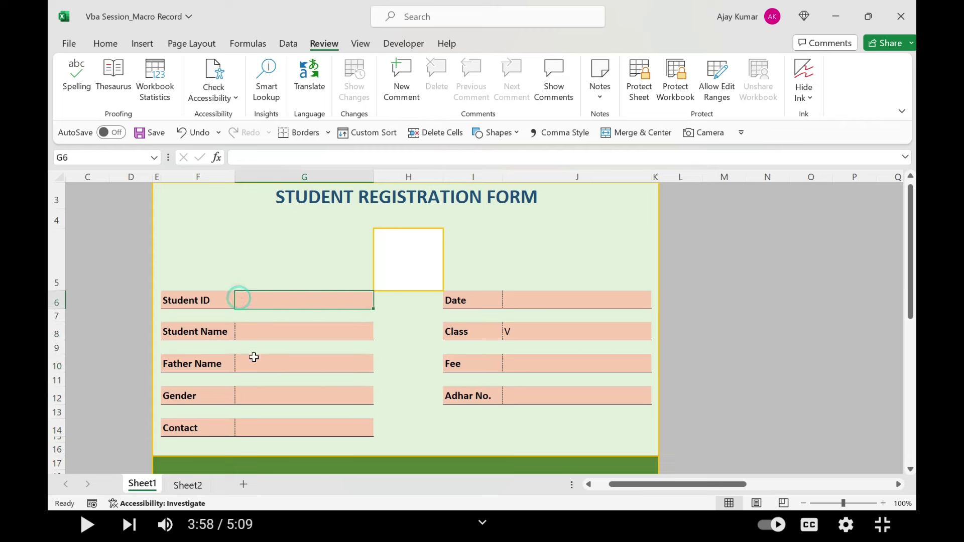
pyautogui.click(279, 335)
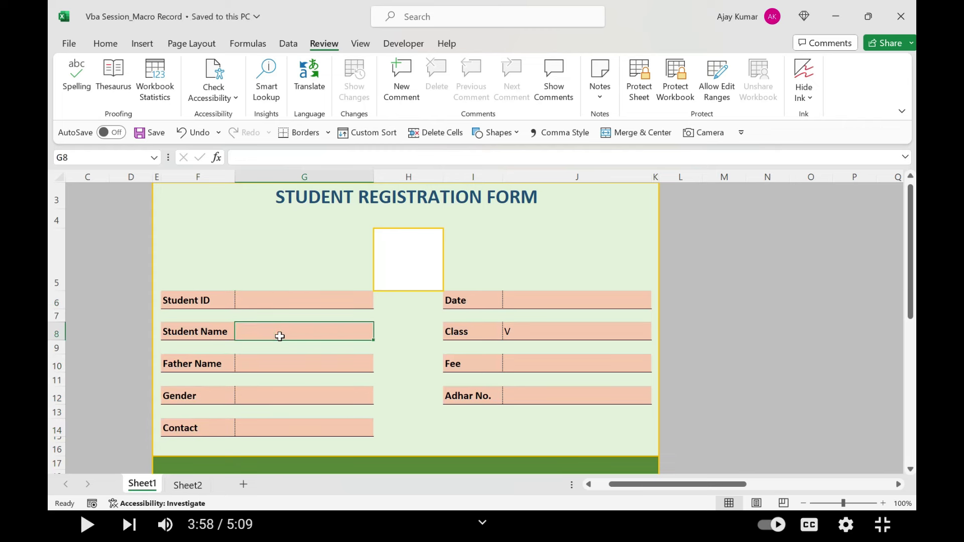
pyautogui.click(279, 296)
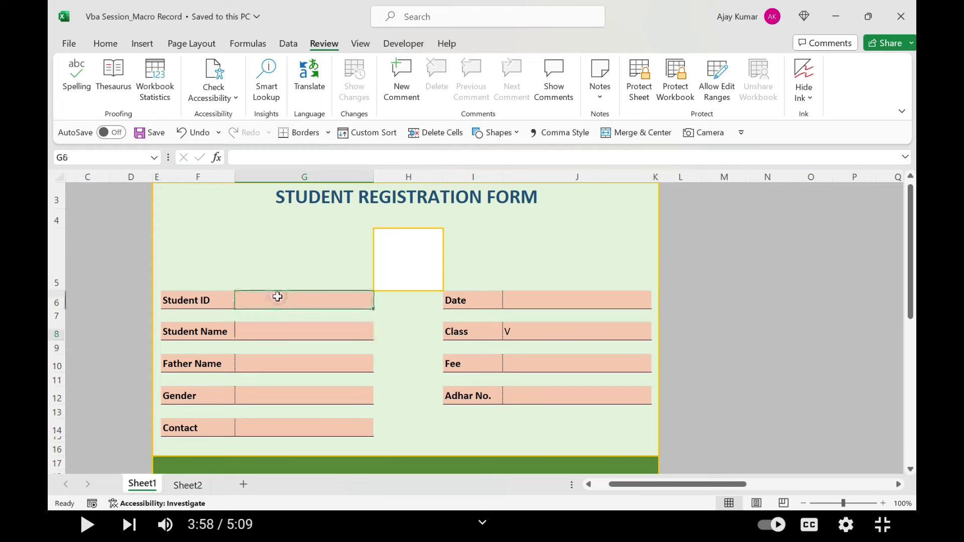
pyautogui.press('Down')
pyautogui.press('Down')
pyautogui.press('Down')
pyautogui.press('Down')
pyautogui.press('Down')
pyautogui.press('Down')
pyautogui.press('Down')
pyautogui.hotkey('ctrl', 'shift', 'F1')
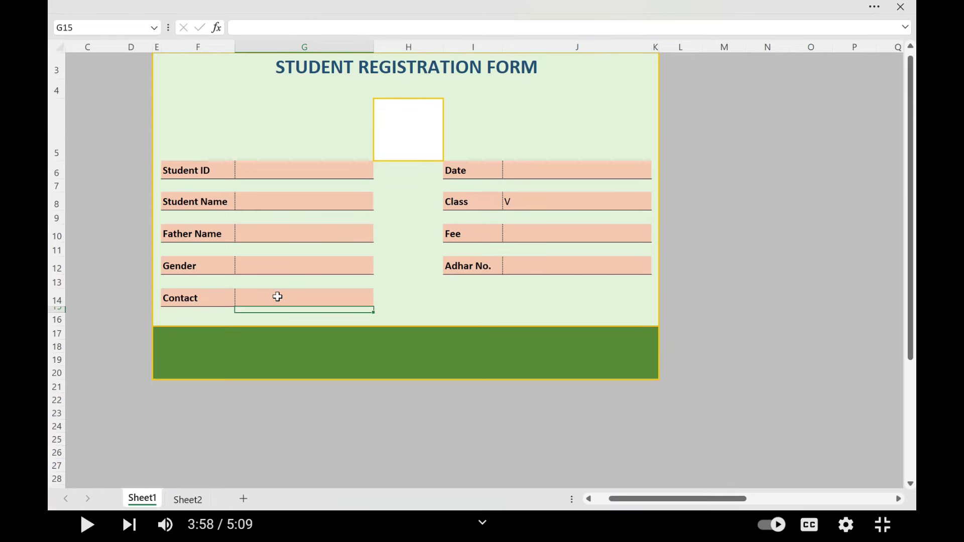
pyautogui.scroll(3, 376, 149)
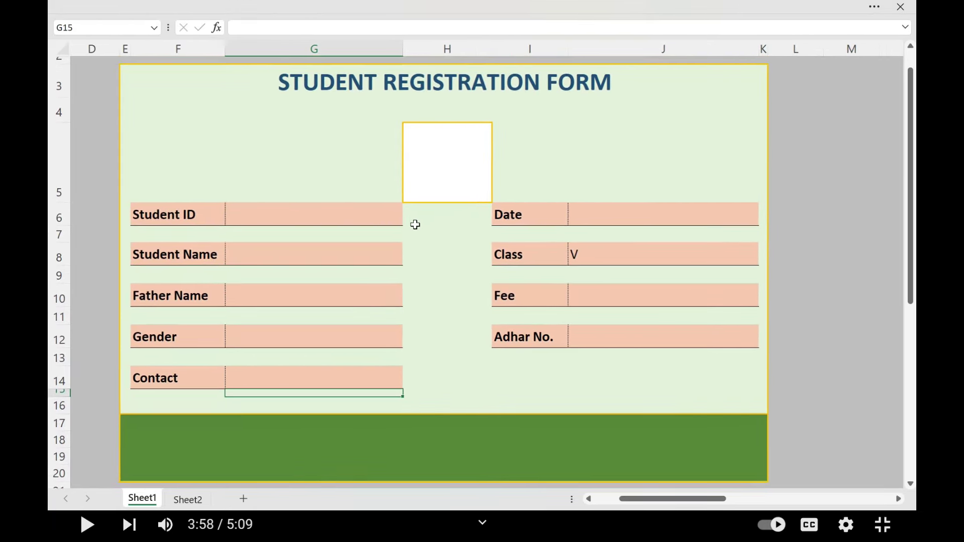
pyautogui.click(312, 215)
pyautogui.press('Down')
pyautogui.press('Down')
pyautogui.press('Down')
pyautogui.press('Down')
pyautogui.press('Down')
pyautogui.press('Down')
pyautogui.press('Down')
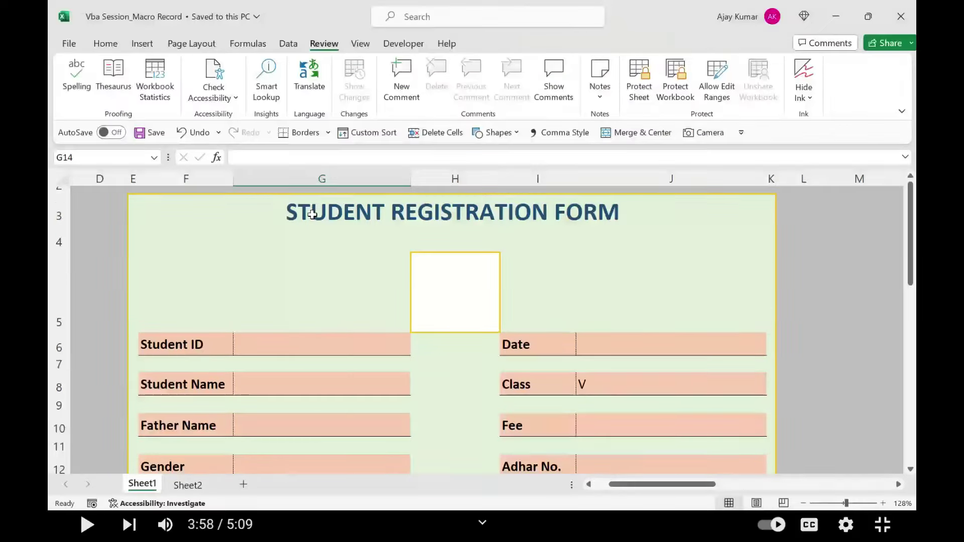
pyautogui.scroll(-1, 312, 214)
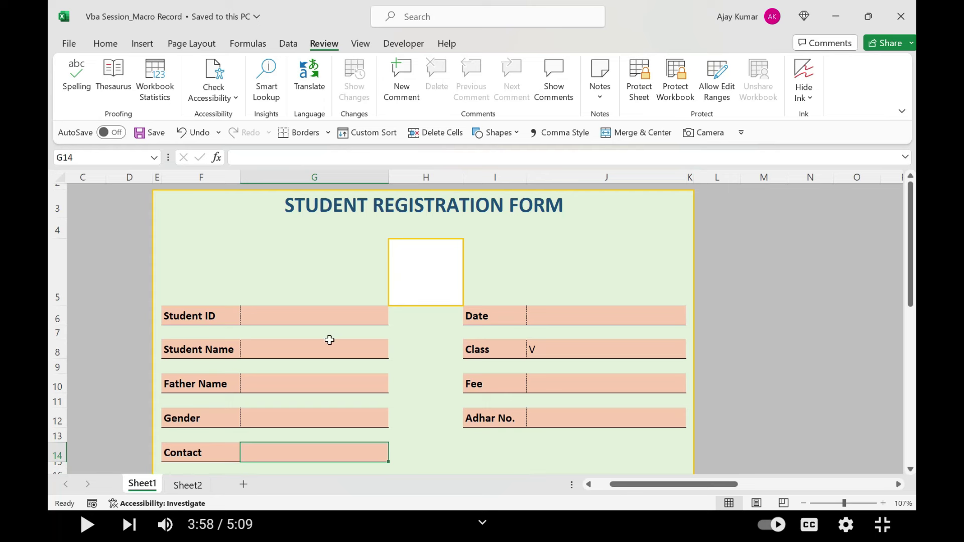
pyautogui.scroll(-1, 331, 349)
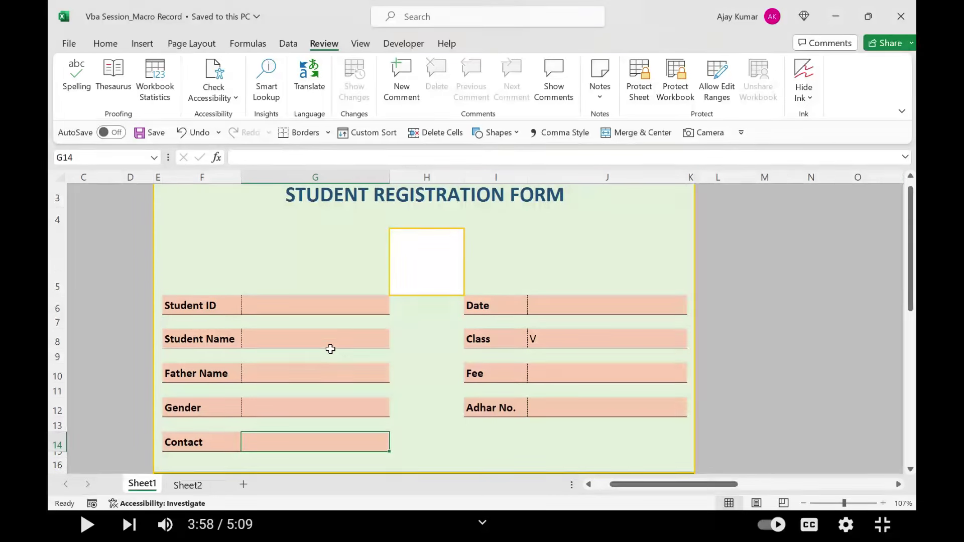
# Step: Protect the sheet with 'Select locked cells' unchecked
pyautogui.click(635, 93)
pyautogui.click(601, 244)
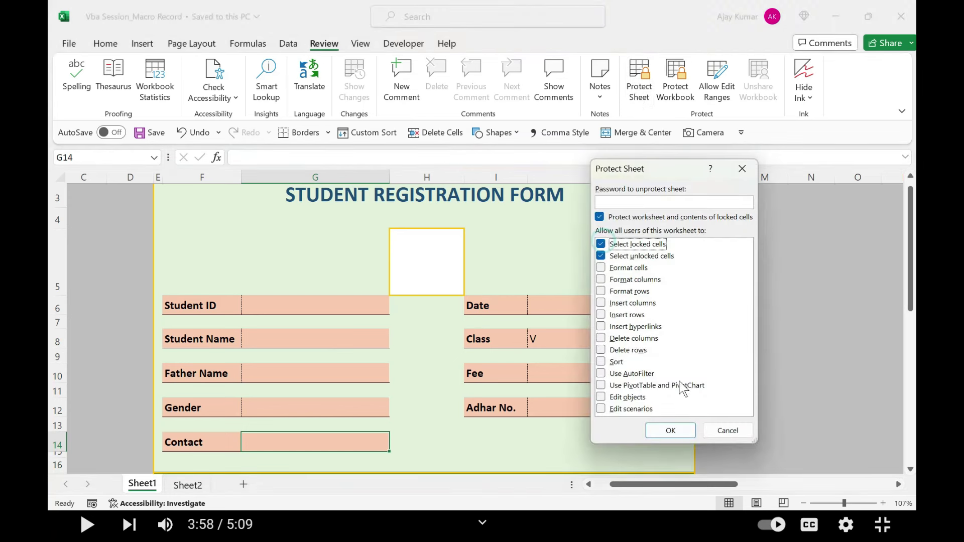
pyautogui.click(671, 430)
# Step: Test the protection on column G and the Student Name, Father Name and Gender inputs
pyautogui.click(284, 259)
pyautogui.press('Down')
pyautogui.press('Down')
pyautogui.press('Down')
pyautogui.press('Down')
pyautogui.press('Down')
pyautogui.press('Down')
pyautogui.press('Down')
pyautogui.press('Down')
pyautogui.press('Down')
pyautogui.press('Down')
pyautogui.press('Down')
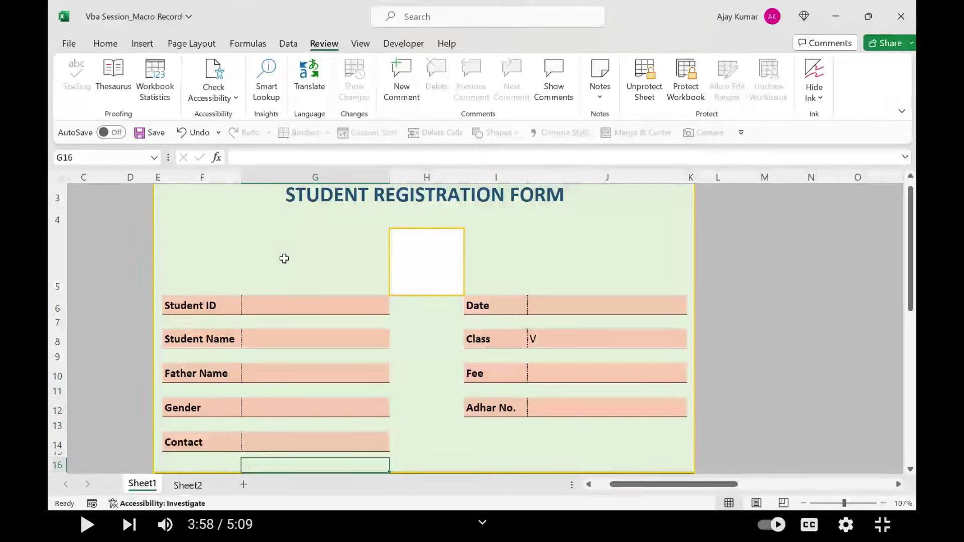
pyautogui.click(299, 336)
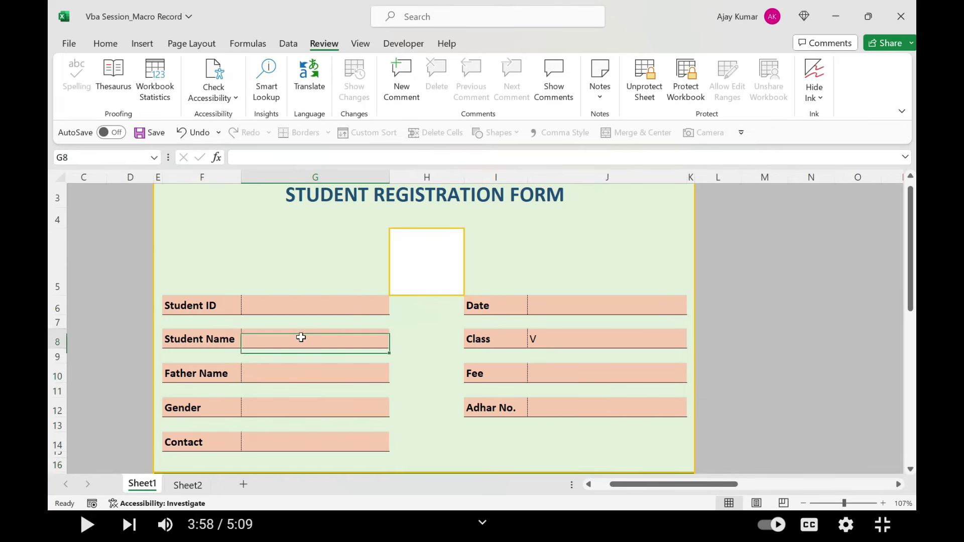
pyautogui.click(304, 370)
pyautogui.click(308, 411)
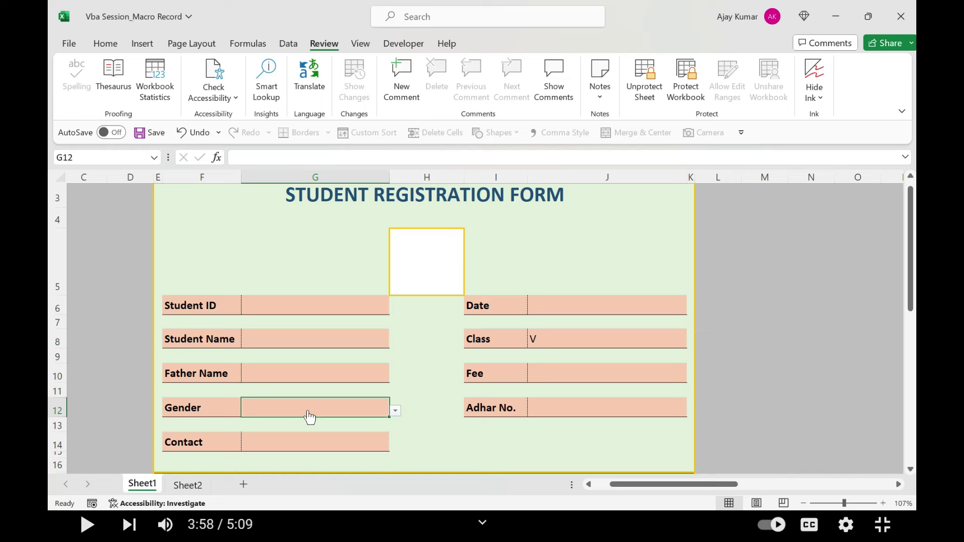
# Step: Unprotect and re-protect the sheet, again disallowing selection of locked cells
pyautogui.click(653, 101)
pyautogui.click(646, 94)
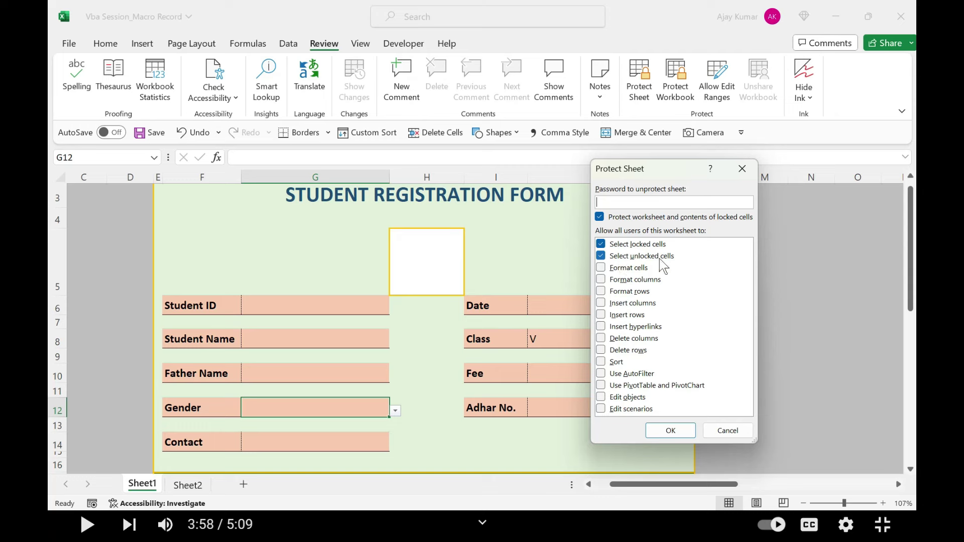
pyautogui.click(601, 245)
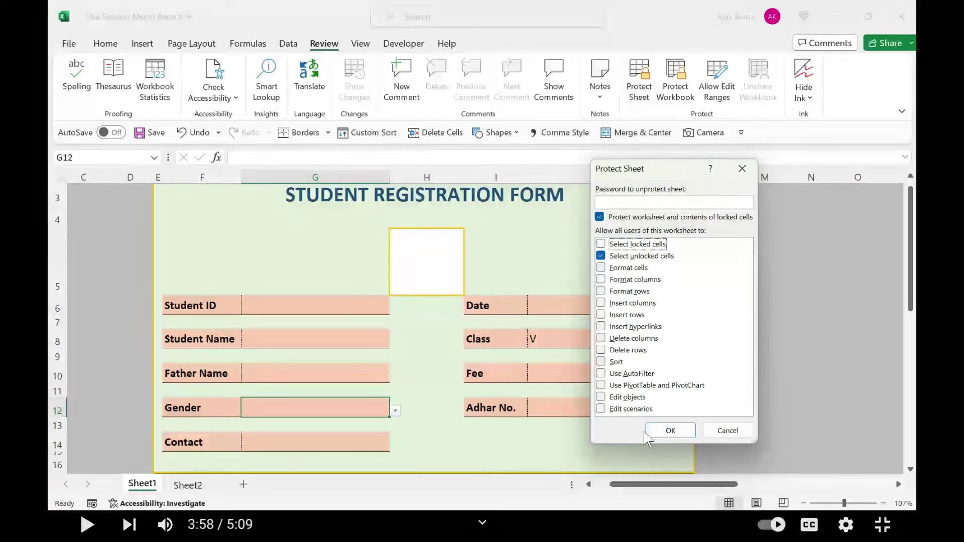
pyautogui.click(660, 433)
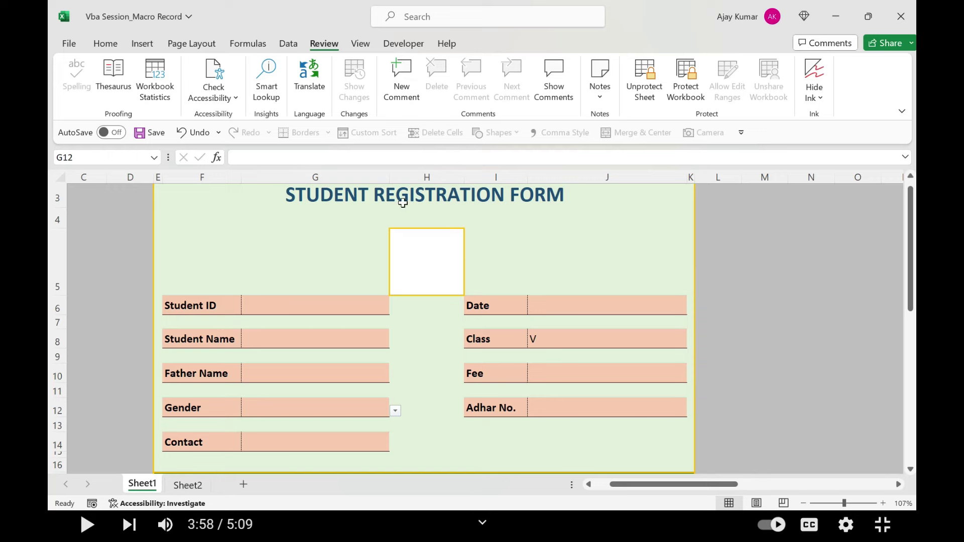
# Step: Unprotect the sheet and multi-select all form entry cells plus photo box H5
pyautogui.click(643, 86)
pyautogui.click(639, 86)
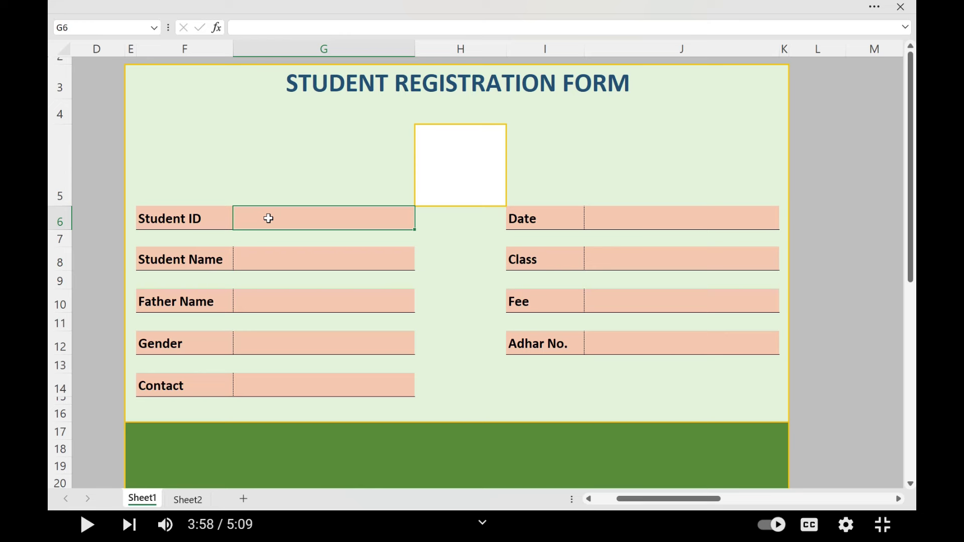
pyautogui.click(273, 257)
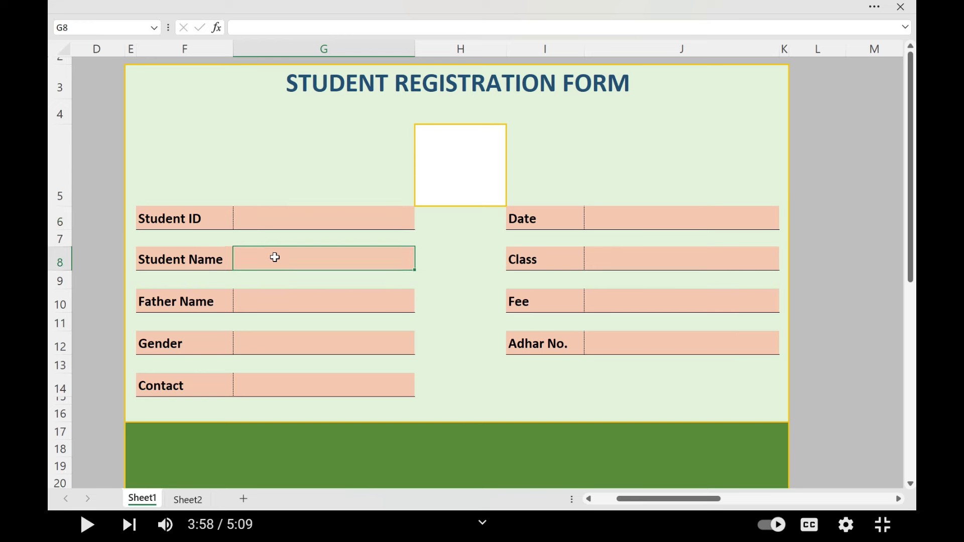
pyautogui.keyDown('ctrl'); pyautogui.click(315, 301); pyautogui.keyUp('ctrl')
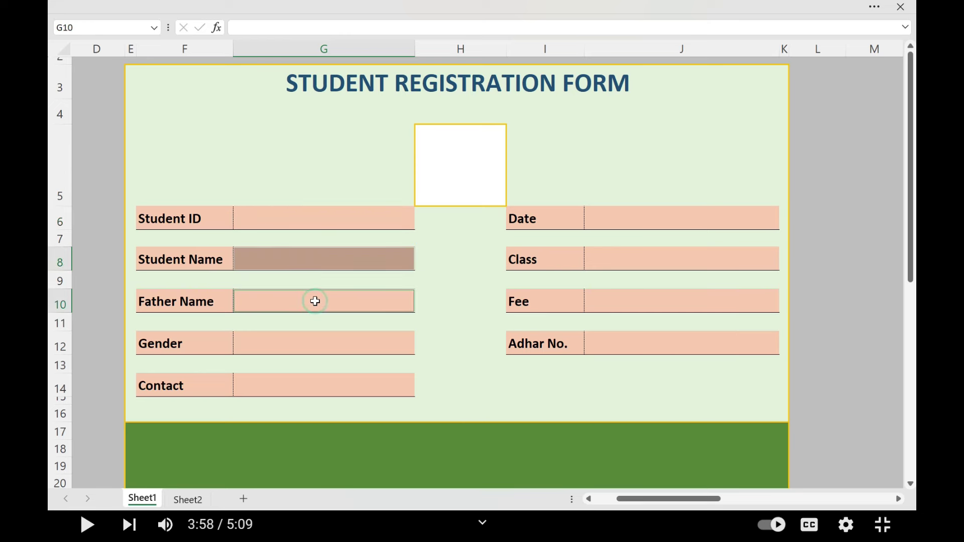
pyautogui.keyDown('ctrl'); pyautogui.click(324, 343); pyautogui.keyUp('ctrl')
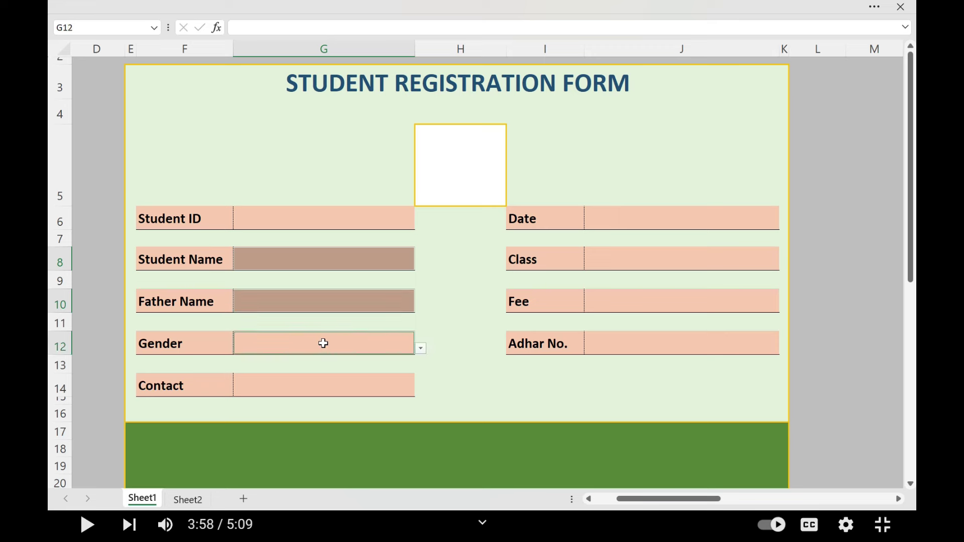
pyautogui.keyDown('ctrl'); pyautogui.click(354, 387); pyautogui.keyUp('ctrl')
pyautogui.keyDown('ctrl'); pyautogui.click(647, 216); pyautogui.keyUp('ctrl')
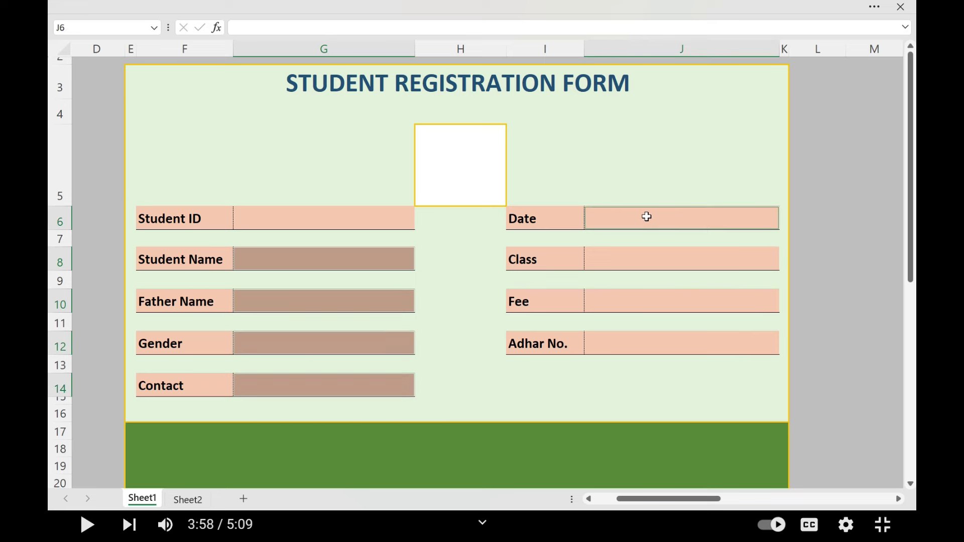
pyautogui.keyDown('ctrl'); pyautogui.click(680, 264); pyautogui.keyUp('ctrl')
pyautogui.keyDown('ctrl'); pyautogui.click(691, 301); pyautogui.keyUp('ctrl')
pyautogui.keyDown('ctrl'); pyautogui.click(702, 344); pyautogui.keyUp('ctrl')
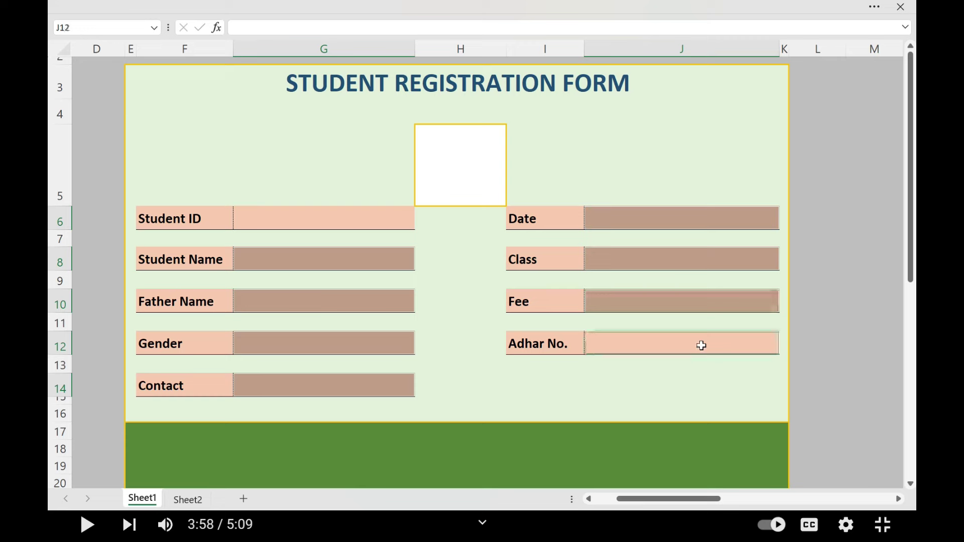
pyautogui.keyDown('ctrl'); pyautogui.click(475, 170); pyautogui.keyUp('ctrl')
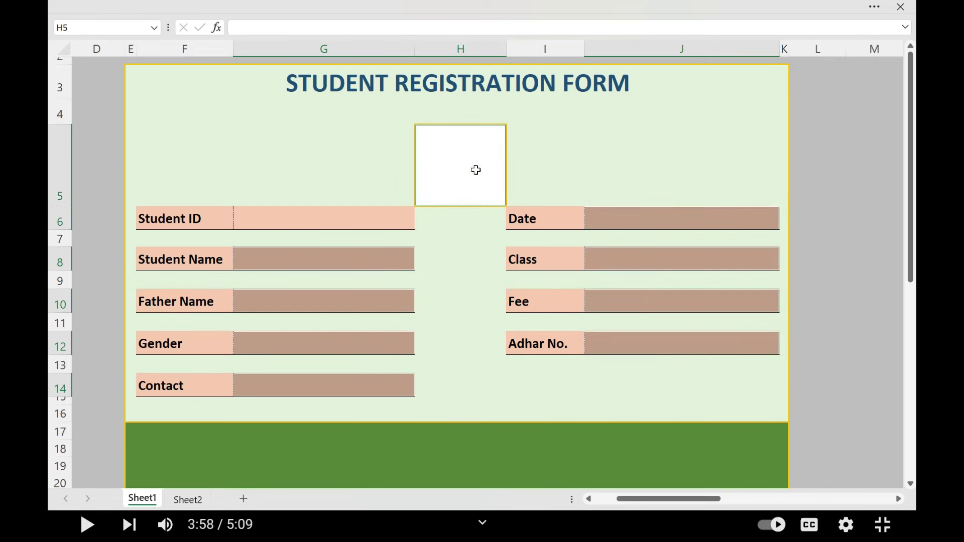
# Step: Uncheck Locked in Format Cells > Protection for the selected cells
pyautogui.rightClick(475, 170)
pyautogui.click(545, 439)
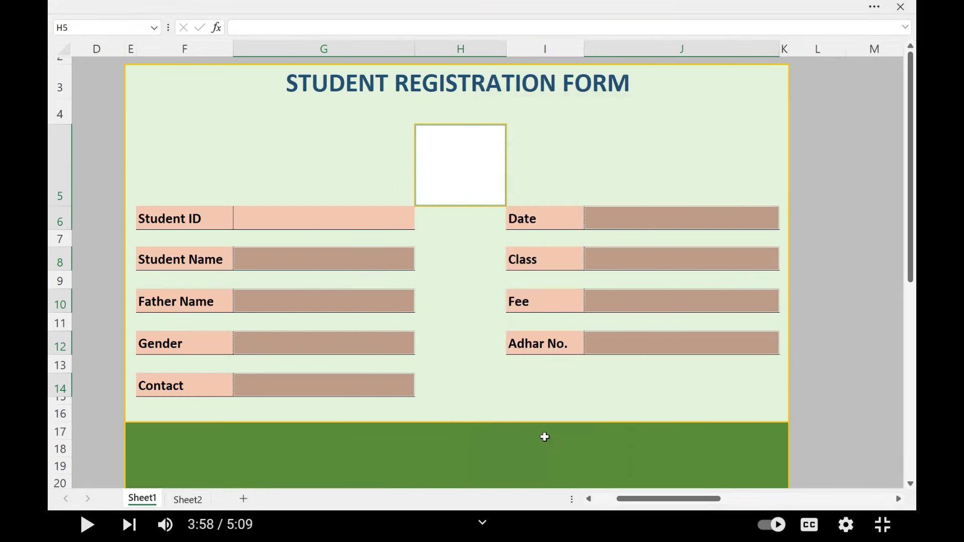
pyautogui.click(384, 210)
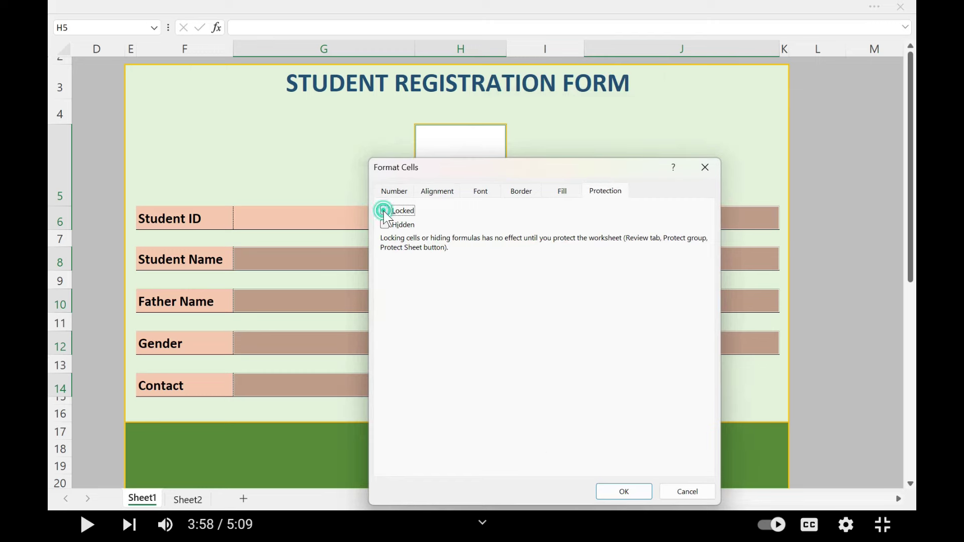
pyautogui.click(630, 493)
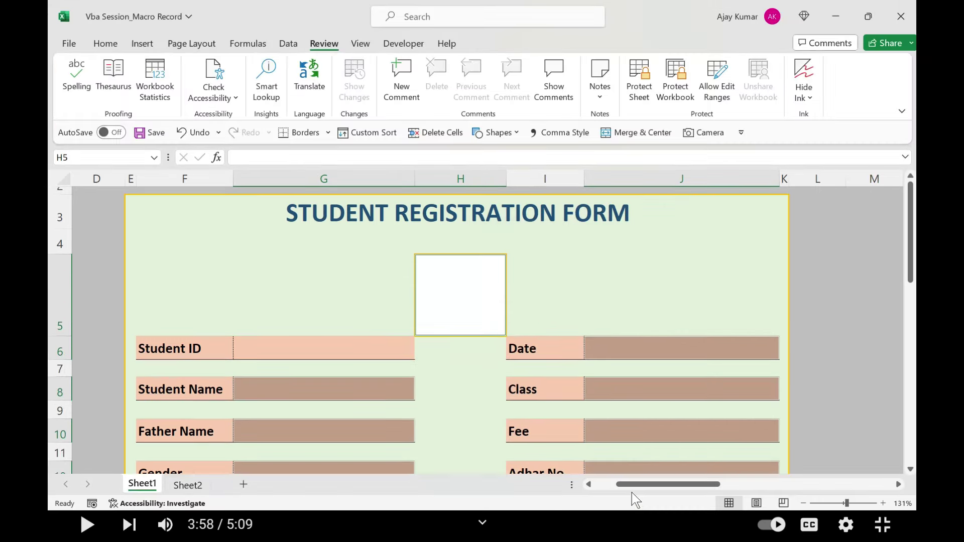
# Step: Re-protect the sheet and confirm the locked Student ID cell cannot be selected
pyautogui.click(613, 301)
pyautogui.click(638, 90)
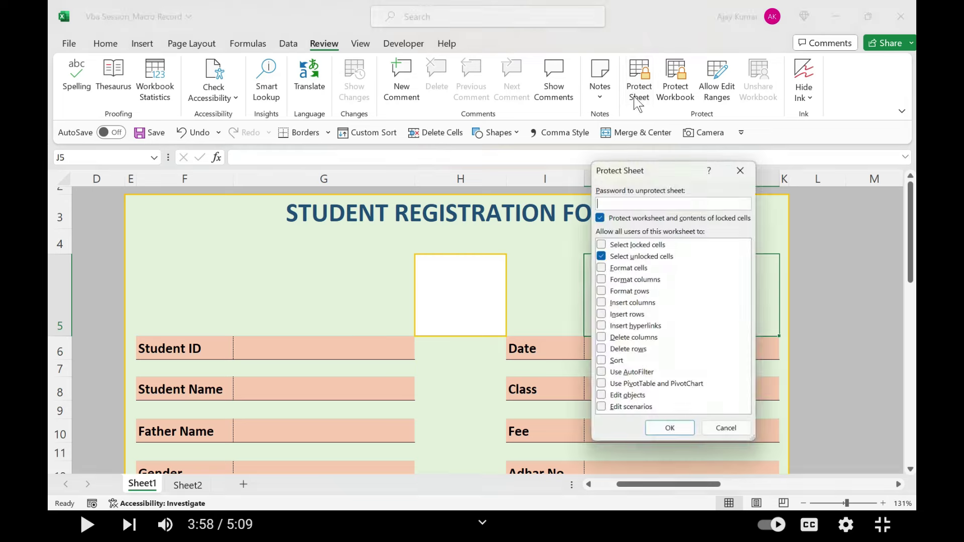
pyautogui.click(682, 433)
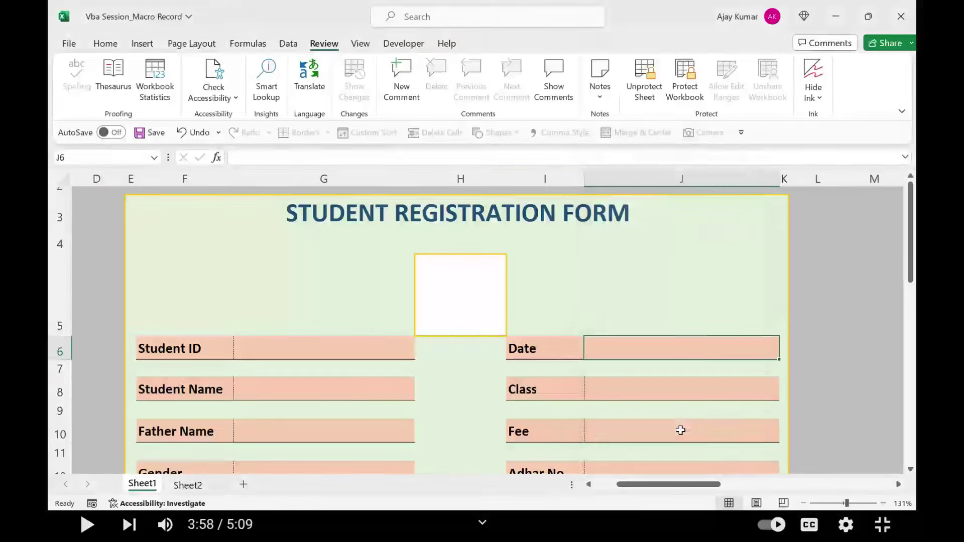
pyautogui.click(297, 348)
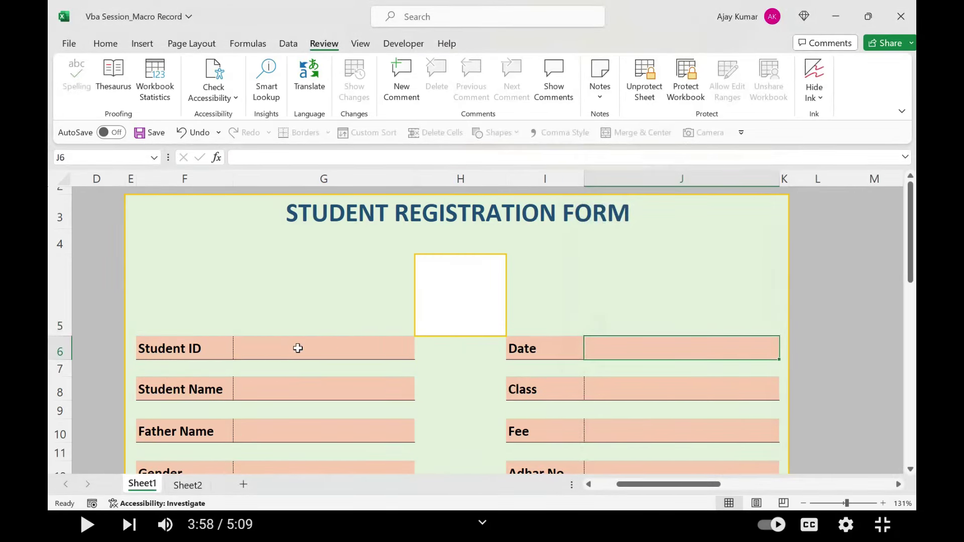
pyautogui.press('Tab')
pyautogui.click(286, 344)
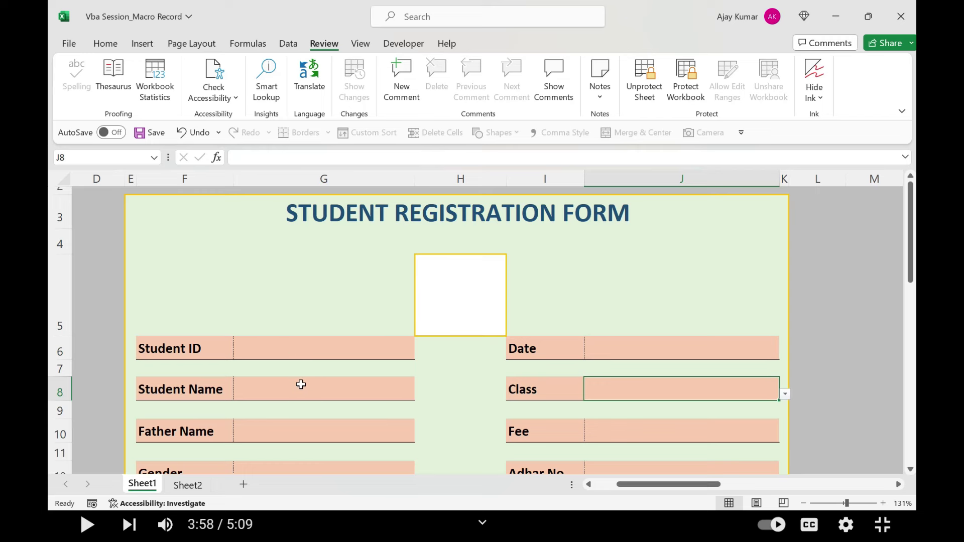
# Step: Enter a sample student name, father's name, and gender MALE
pyautogui.click(301, 385)
pyautogui.press('Return')
pyautogui.click(301, 385)
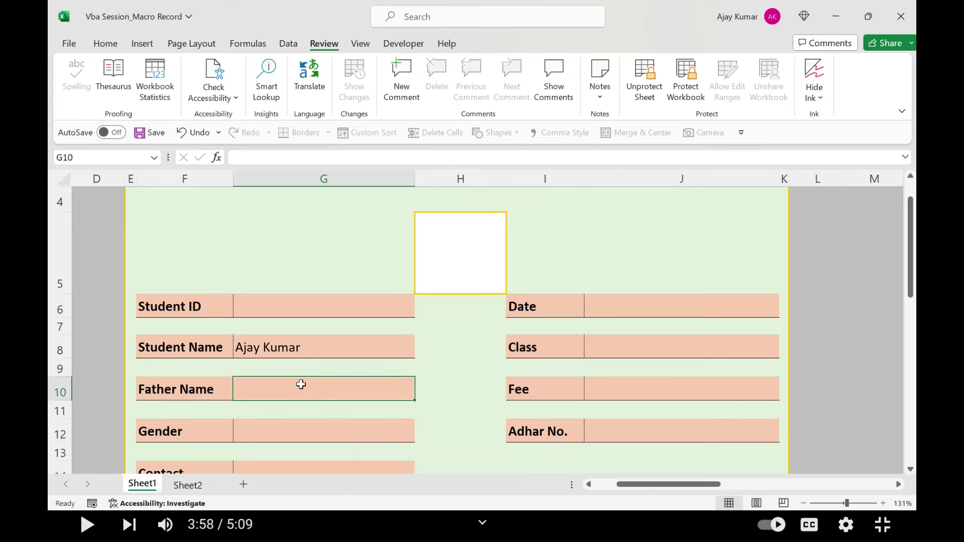
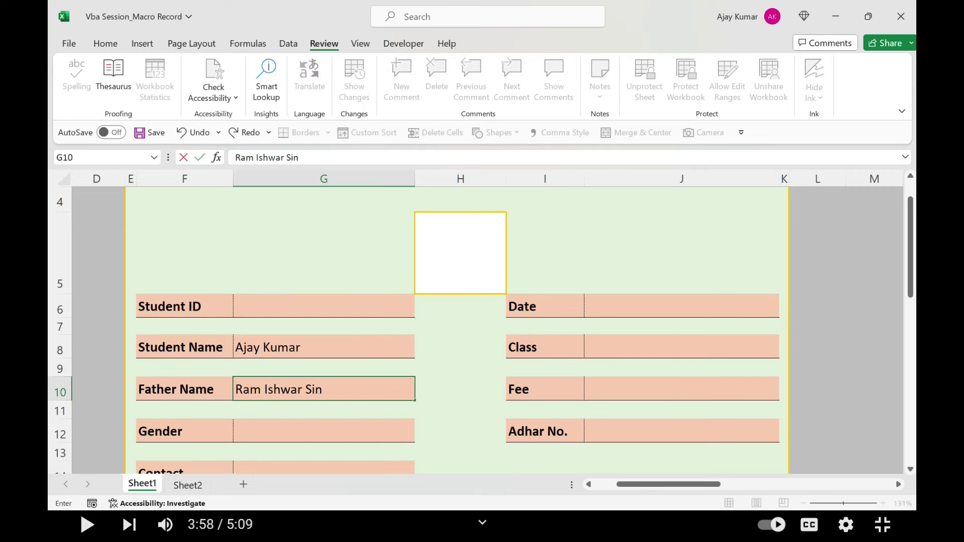
pyautogui.press('Return')
pyautogui.write('MALE')
pyautogui.press('Return')
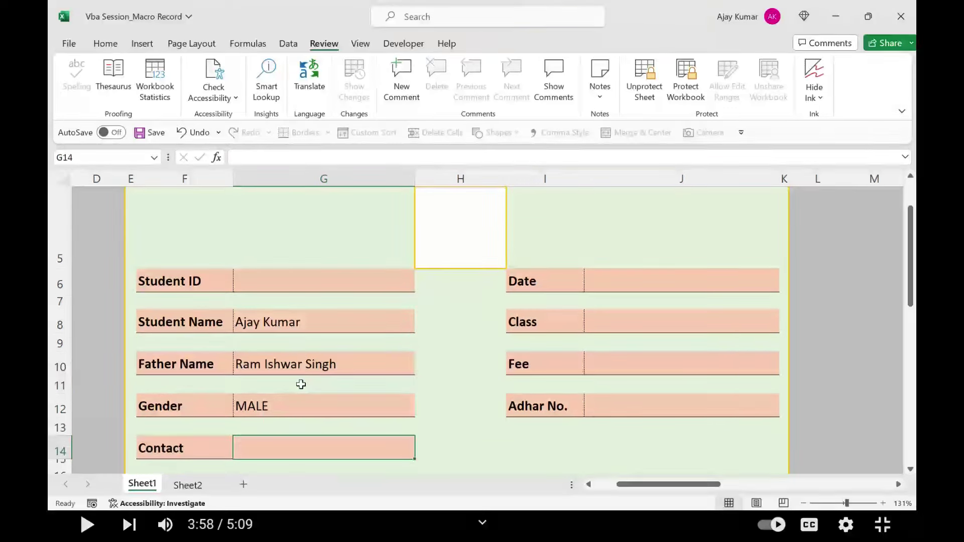
# Step: Enter a sample contact number, date 01/04/1980 and class V
pyautogui.write('809xxxxxx')
pyautogui.press('Return')
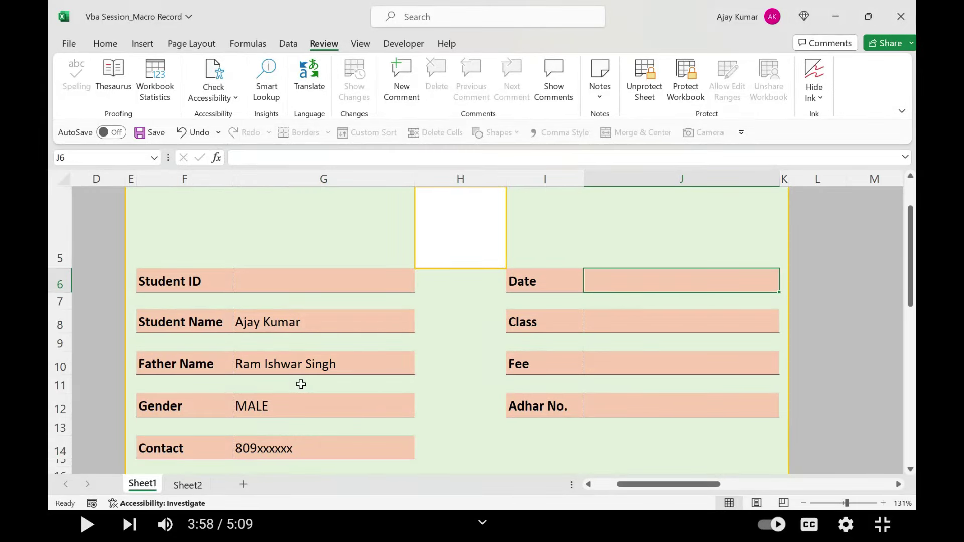
pyautogui.write('1/4/23')
pyautogui.press('BackSpace')
pyautogui.press('BackSpace')
pyautogui.write('8')
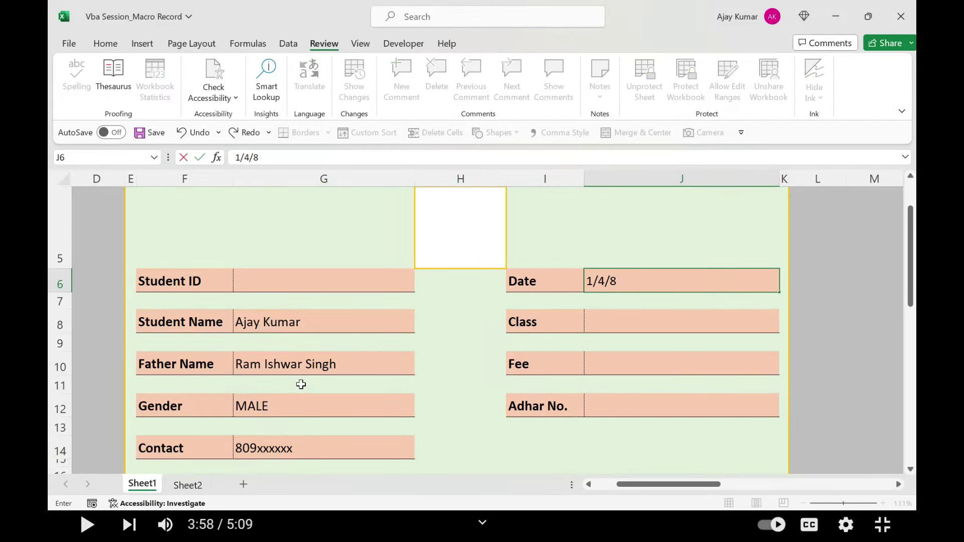
pyautogui.write('0')
pyautogui.press('Return')
pyautogui.write('v')
pyautogui.press('Return')
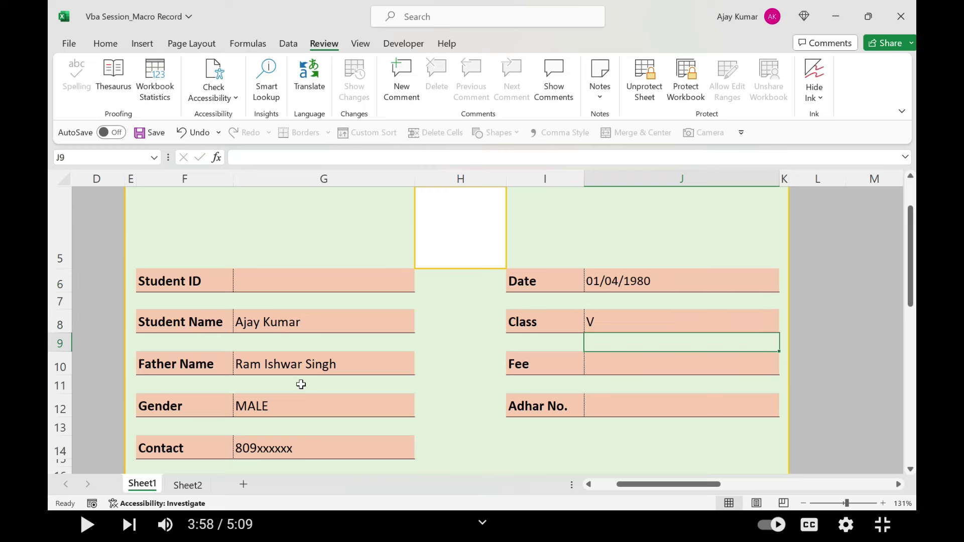
# Step: Enter fee 3000 and a sample Adhar number, then check photo box H5
pyautogui.click(637, 323)
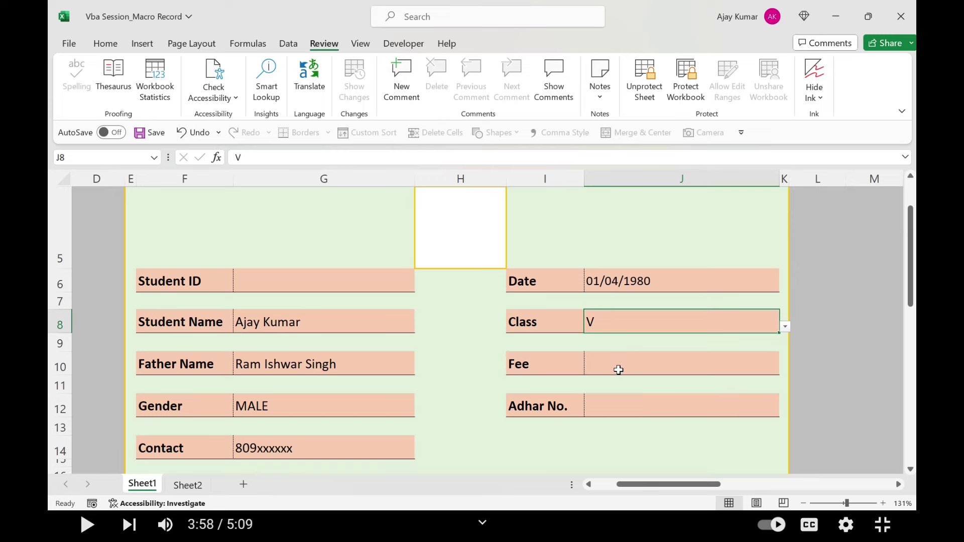
pyautogui.click(619, 370)
pyautogui.write('3000')
pyautogui.press('Return')
pyautogui.write('123')
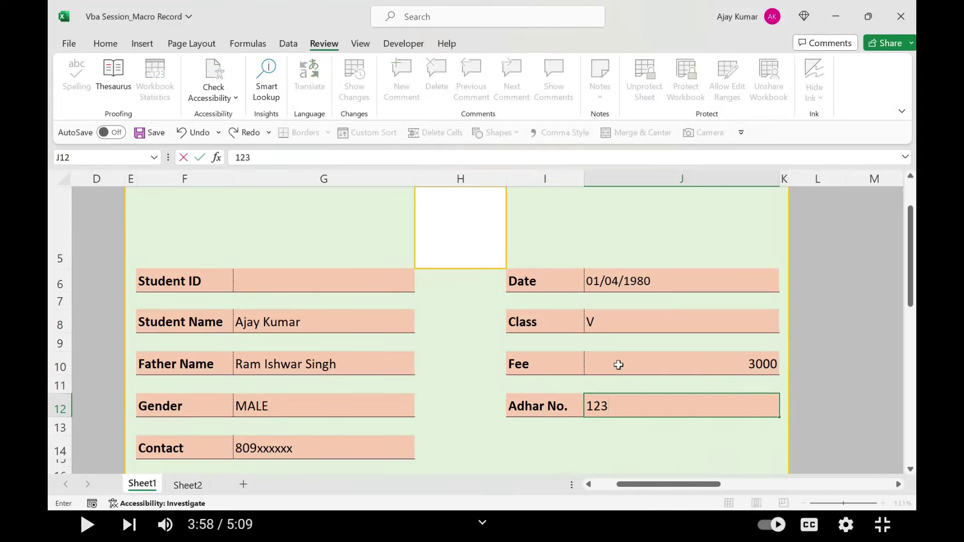
pyautogui.write('xxxxxxx')
pyautogui.press('Return')
pyautogui.click(442, 240)
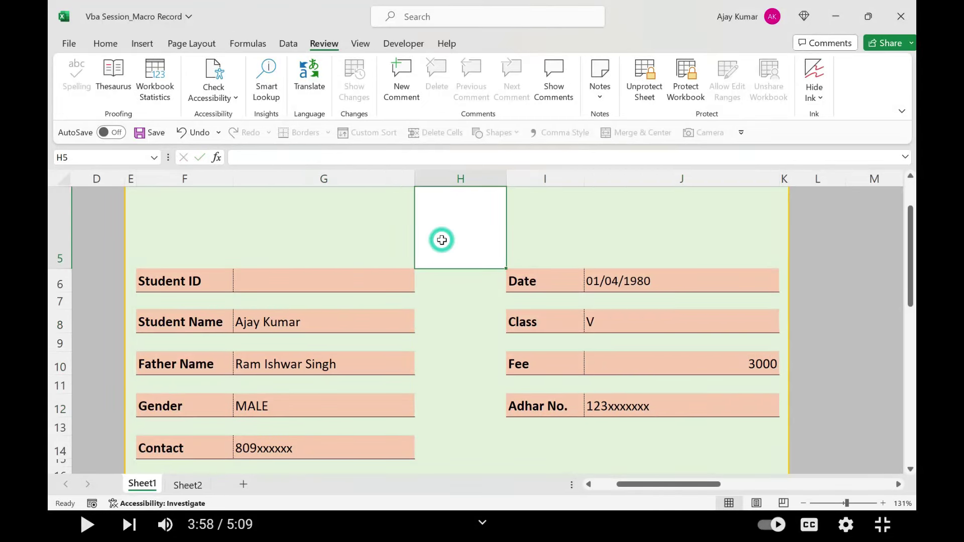
pyautogui.click(337, 325)
# Step: Select photo box H5 and browse the Insert > Illustrations options
pyautogui.press('Return')
pyautogui.press('Return')
pyautogui.press('Return')
pyautogui.press('Return')
pyautogui.press('Return')
pyautogui.press('Return')
pyautogui.press('Return')
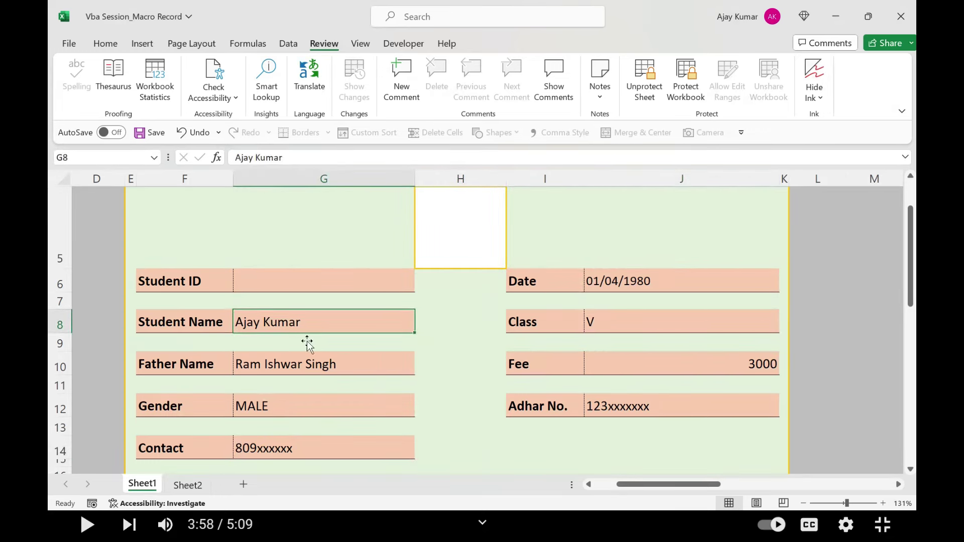
pyautogui.click(461, 225)
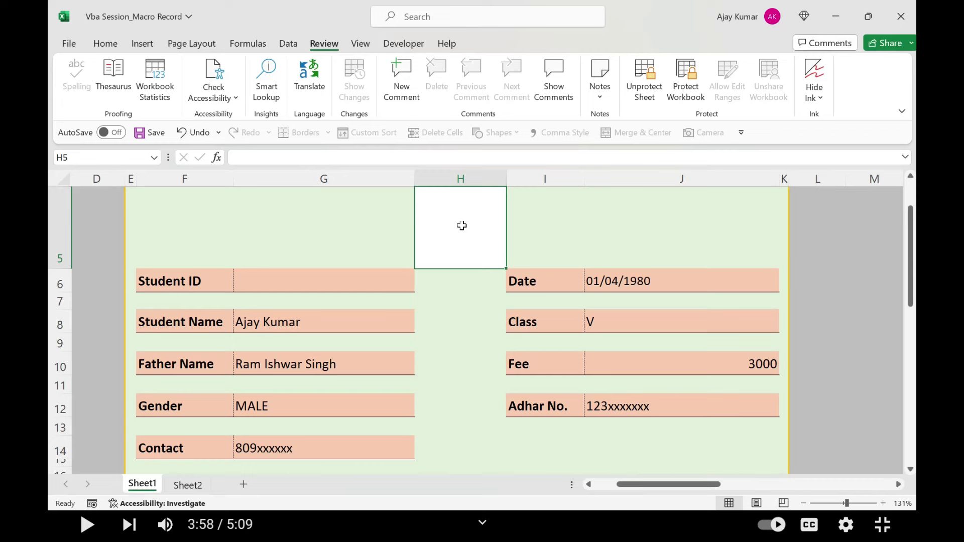
pyautogui.click(142, 43)
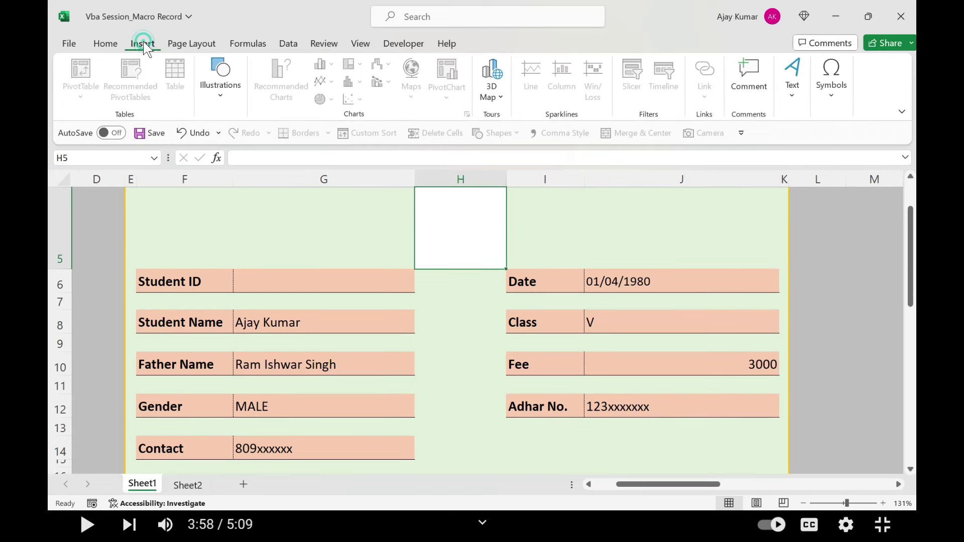
pyautogui.click(219, 93)
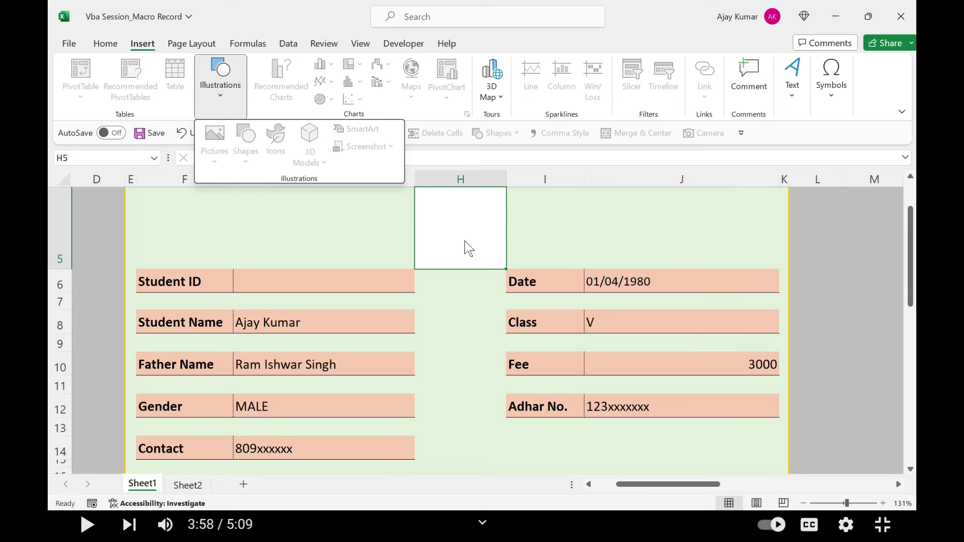
pyautogui.click(365, 250)
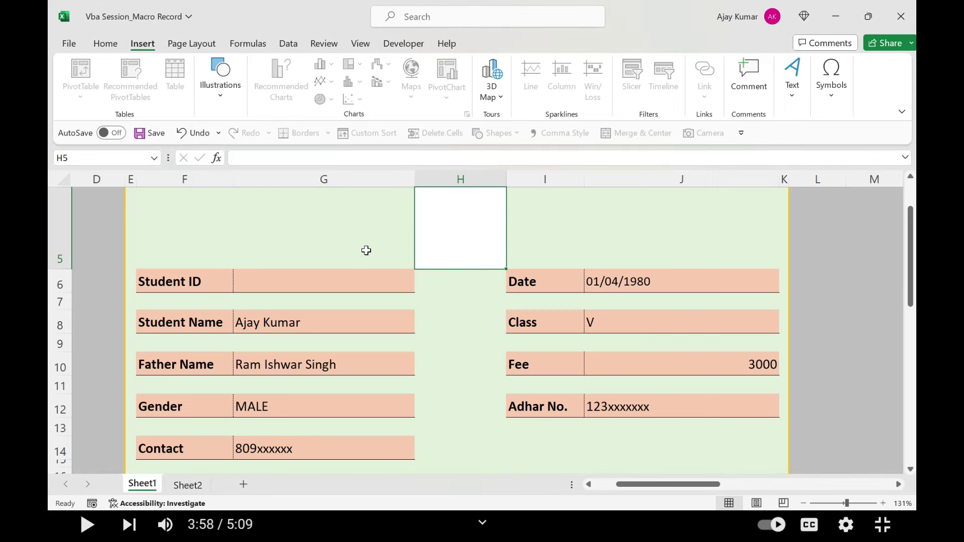
# Step: Unprotect the sheet from the Review tab and open the Protect Sheet settings
pyautogui.rightClick(57, 304)
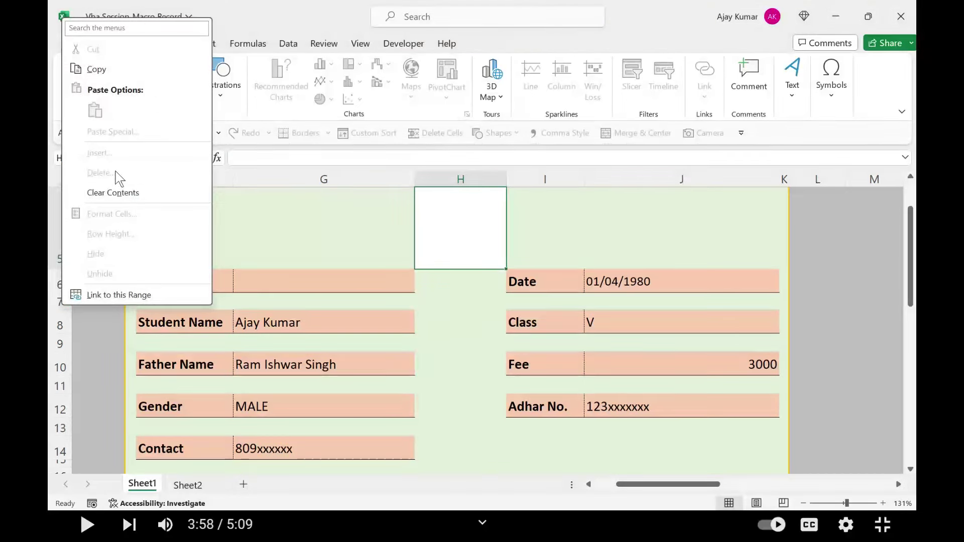
pyautogui.click(460, 249)
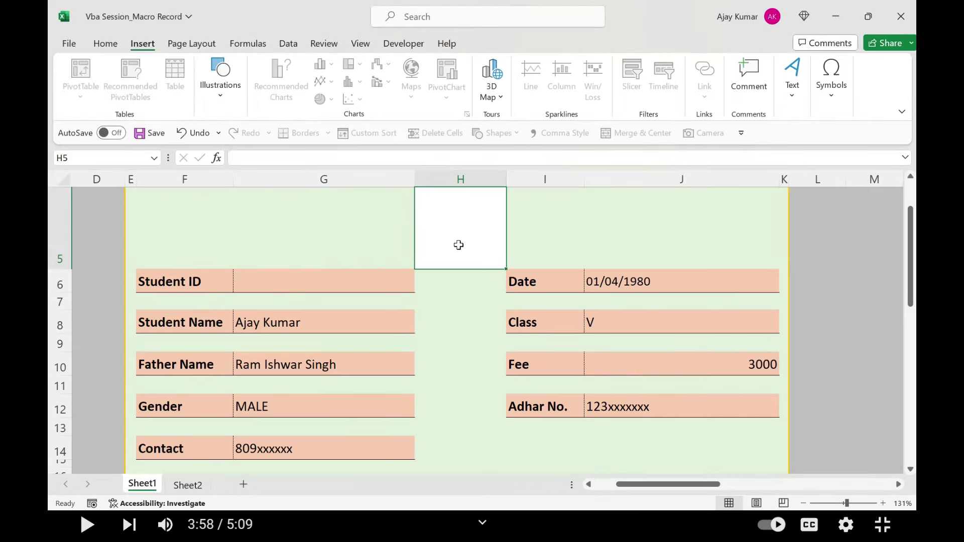
pyautogui.click(322, 44)
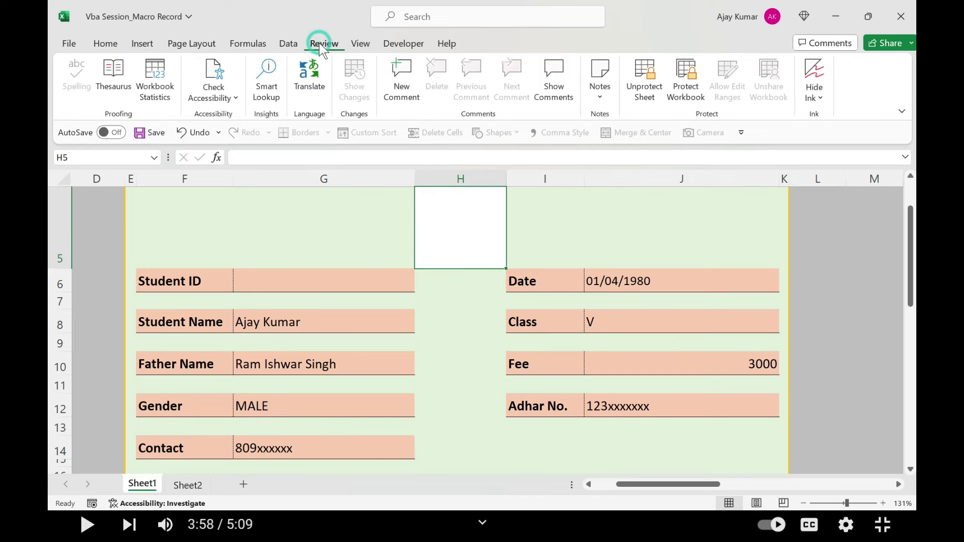
pyautogui.click(642, 99)
pyautogui.click(638, 100)
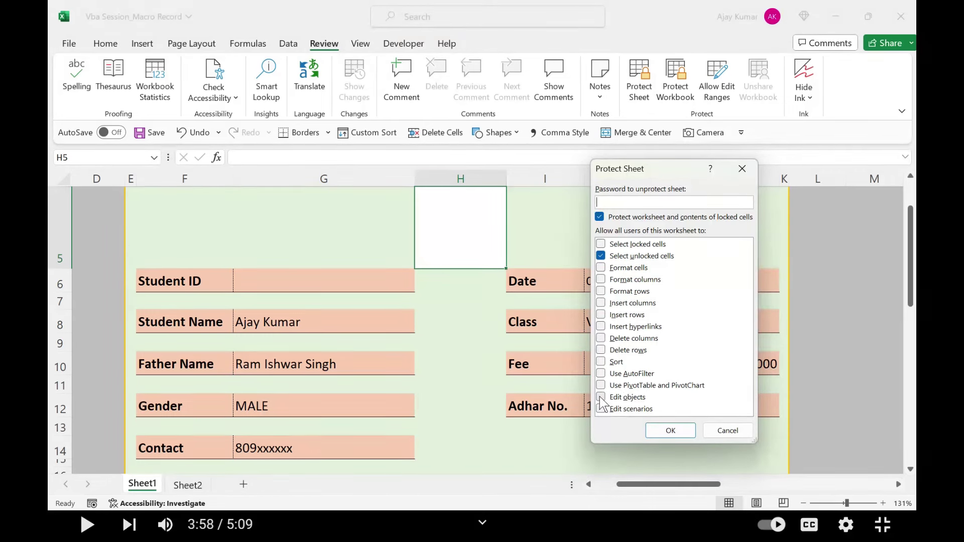
# Step: Protect the sheet with Edit objects allowed, then place photo IMG_20131005_080752 in cell H5
pyautogui.click(601, 398)
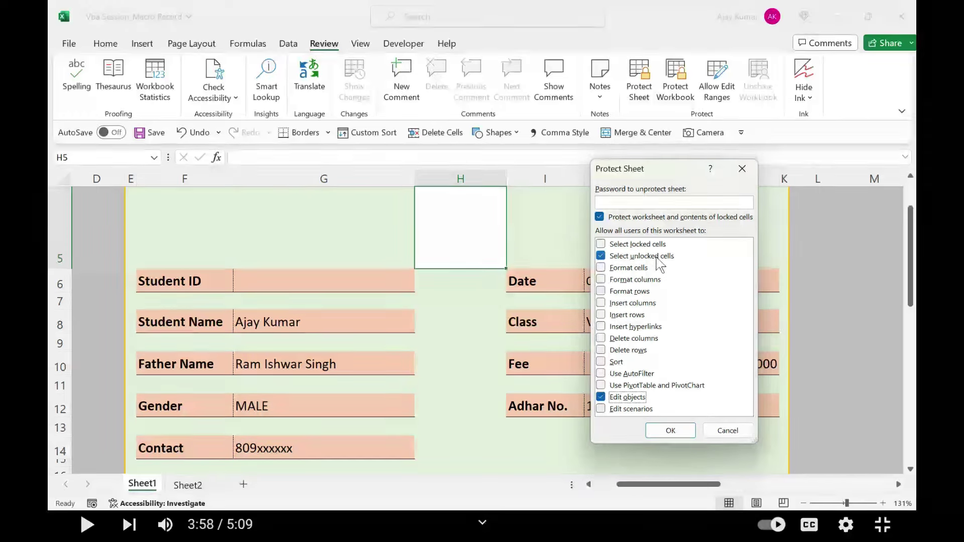
pyautogui.click(671, 431)
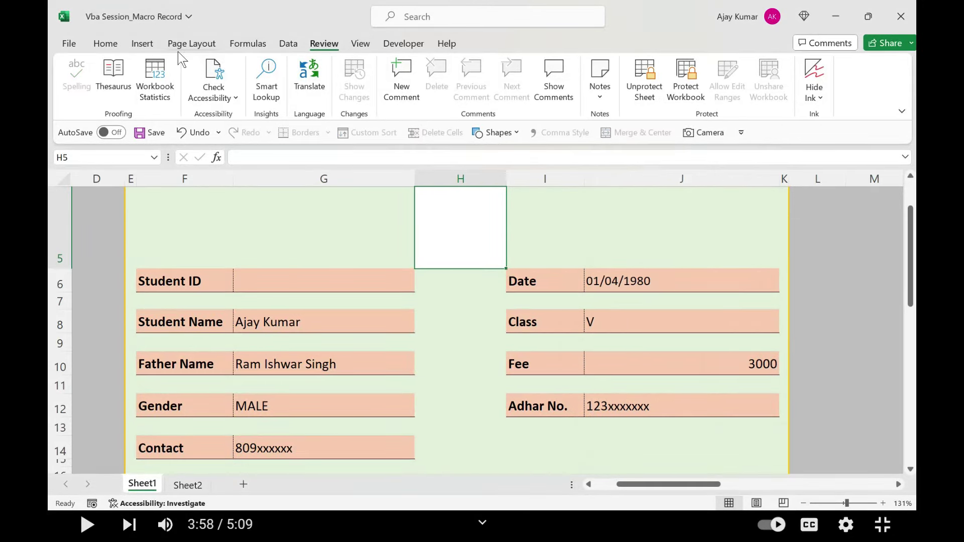
pyautogui.click(143, 44)
pyautogui.click(219, 94)
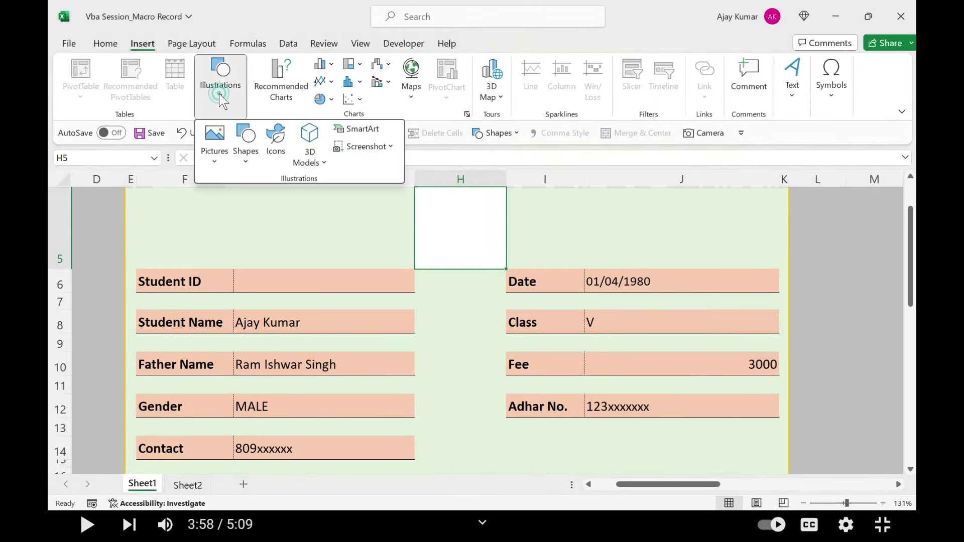
pyautogui.click(215, 145)
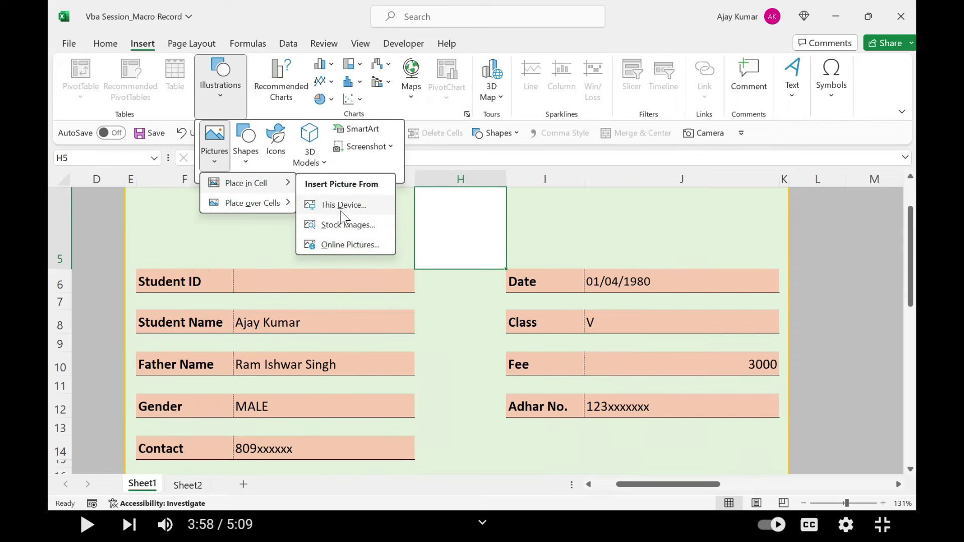
pyautogui.click(345, 207)
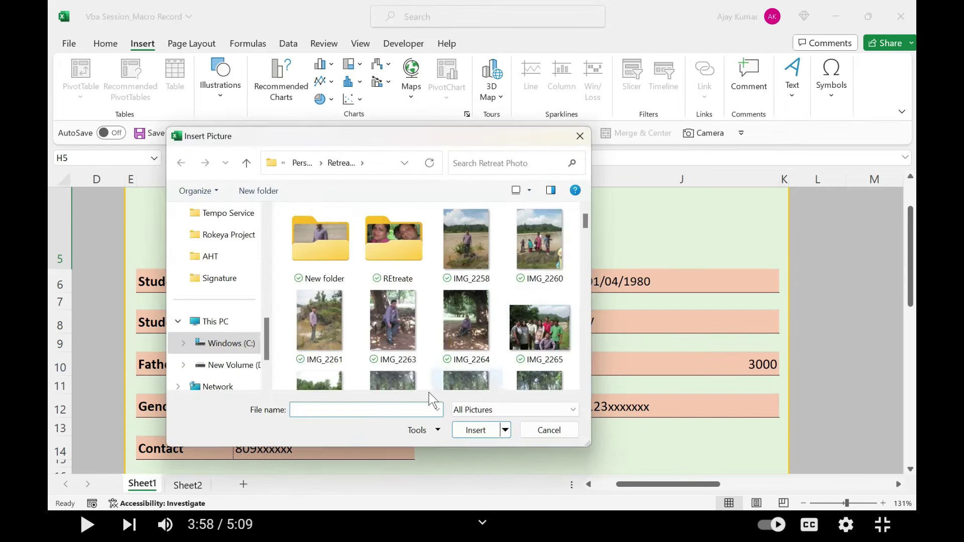
pyautogui.scroll(-5, 474, 313)
pyautogui.scroll(-5, 478, 320)
pyautogui.click(540, 239)
pyautogui.doubleClick(540, 239)
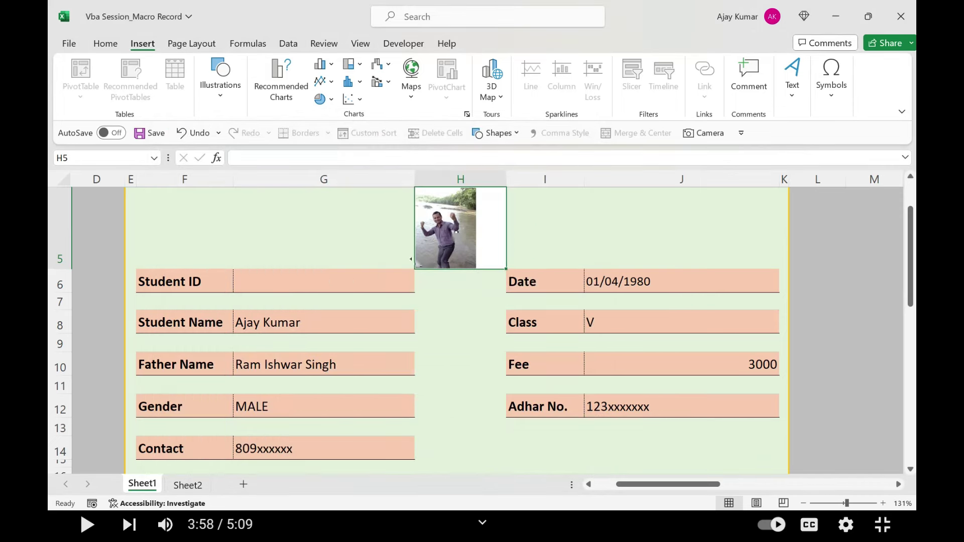
# Step: Centre the photo within cell H5 using the Home tab alignment
pyautogui.click(111, 43)
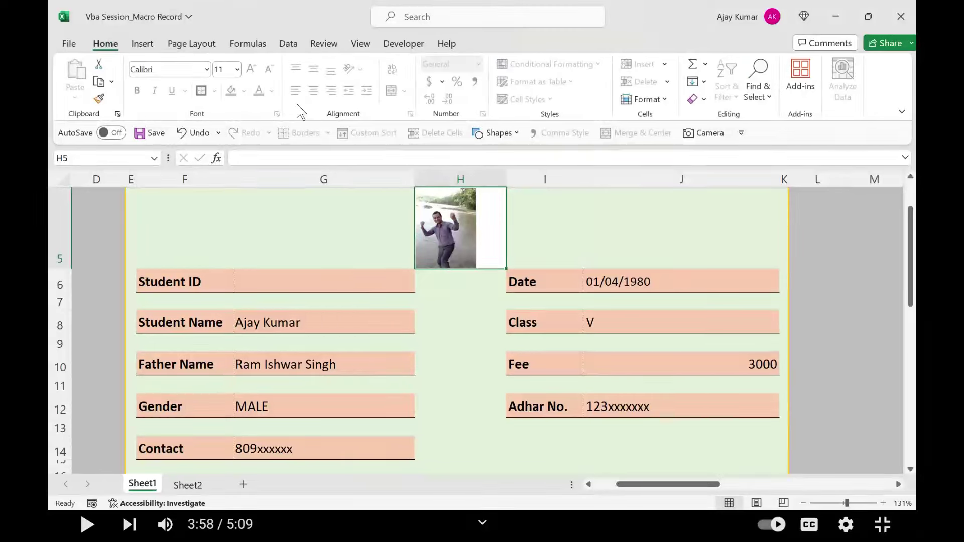
pyautogui.click(317, 44)
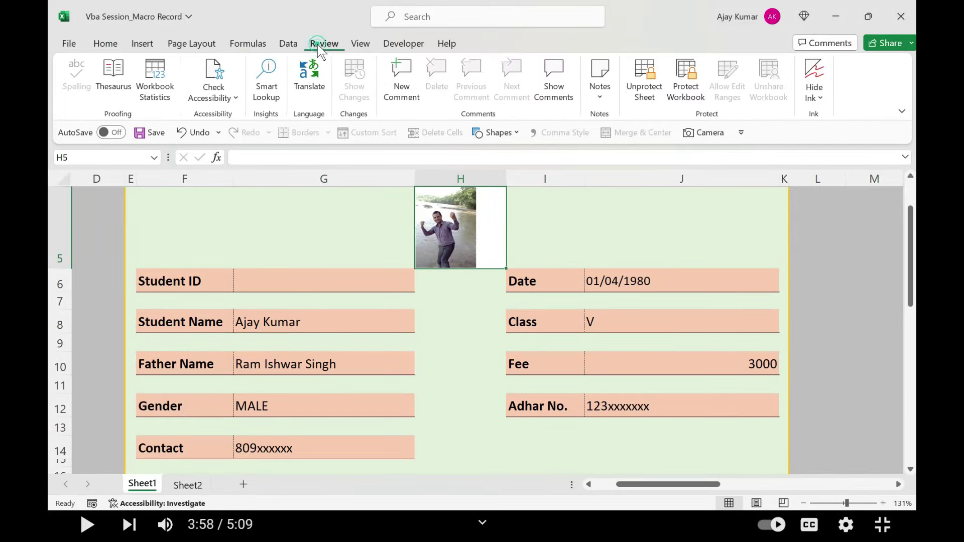
pyautogui.click(103, 44)
pyautogui.click(317, 94)
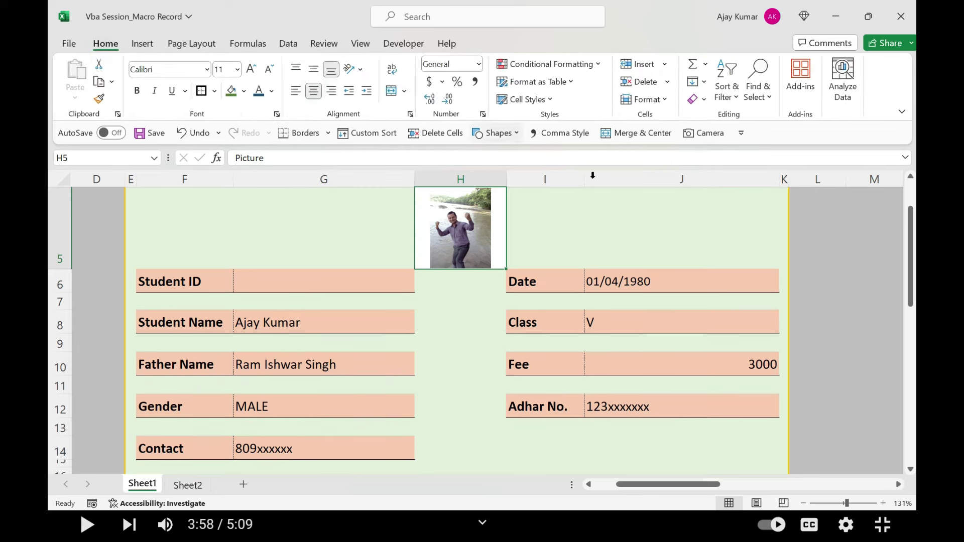
pyautogui.click(566, 223)
pyautogui.click(473, 232)
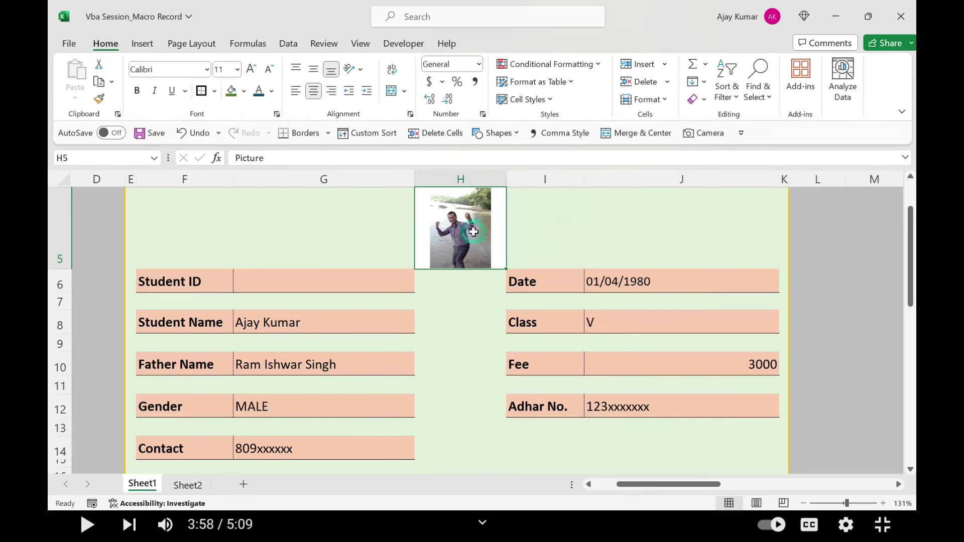
pyautogui.scroll(1, 474, 232)
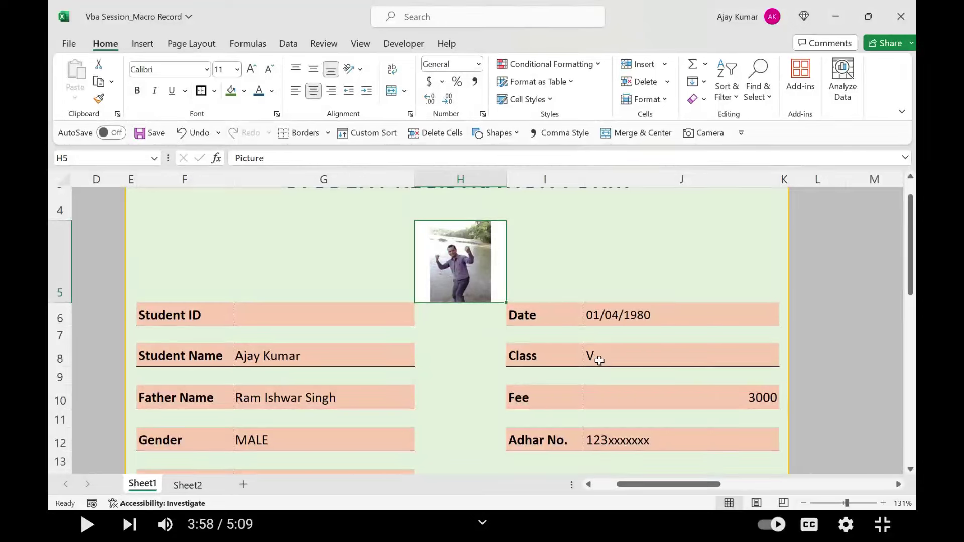
# Step: Save the workbook, then protect and unprotect the sheet again and select G6
pyautogui.hotkey('ctrl', 's')
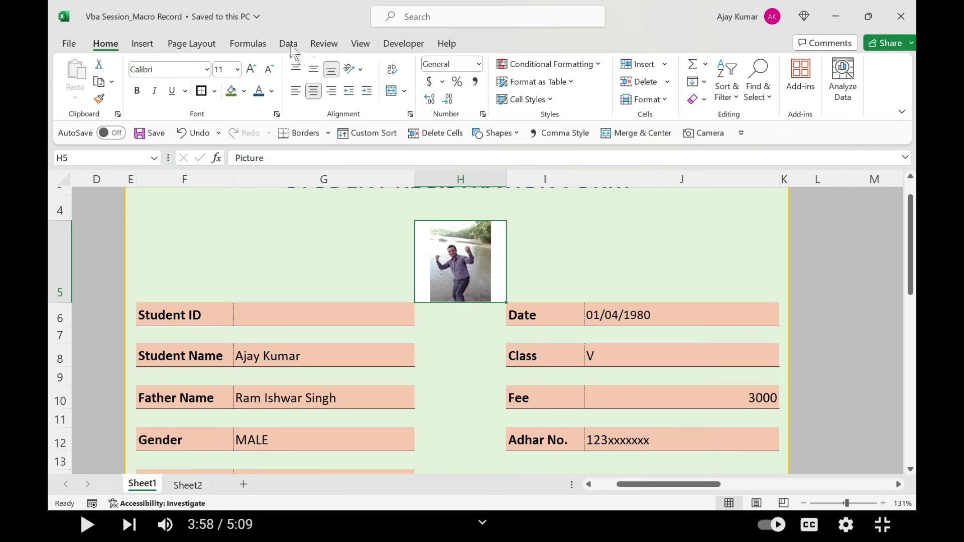
pyautogui.click(324, 44)
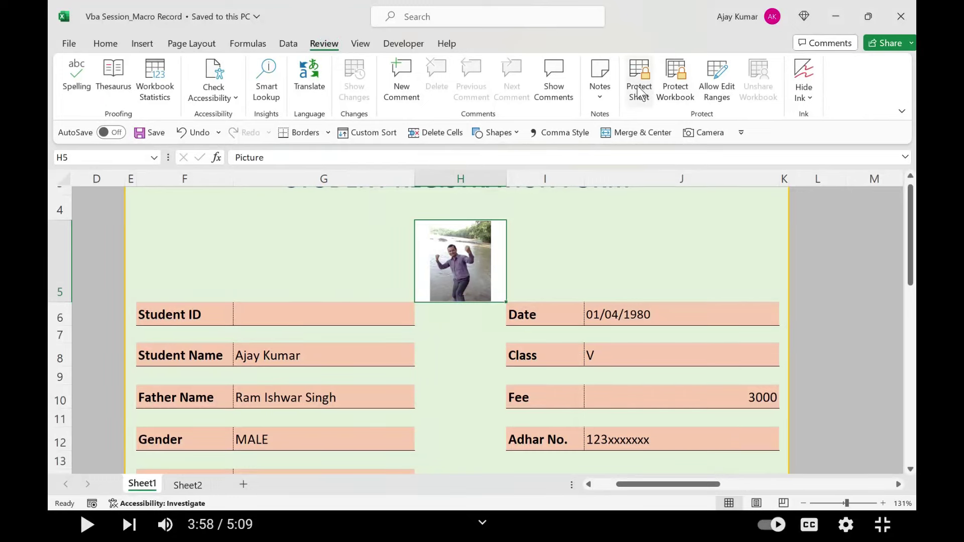
pyautogui.click(640, 90)
pyautogui.click(671, 431)
pyautogui.scroll(-1, 435, 394)
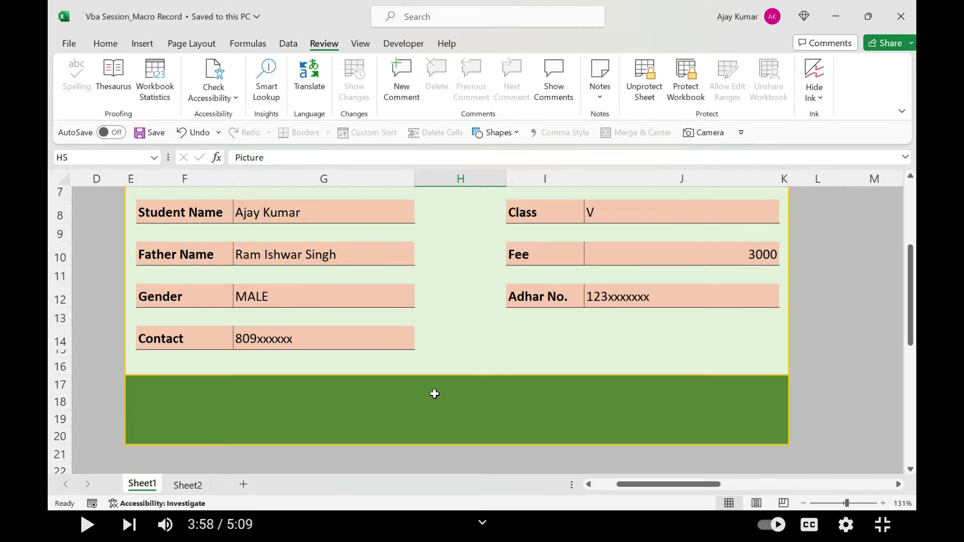
pyautogui.scroll(1, 434, 394)
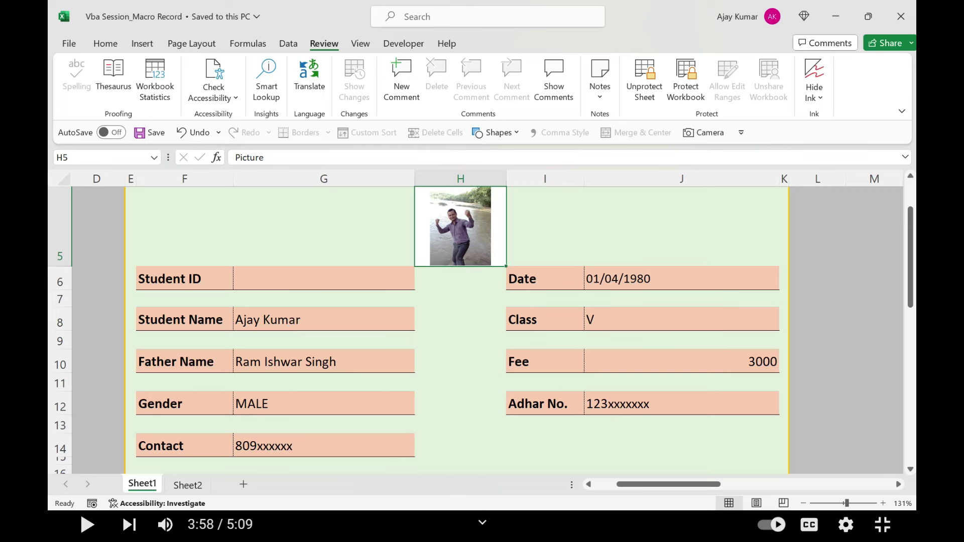
pyautogui.click(646, 89)
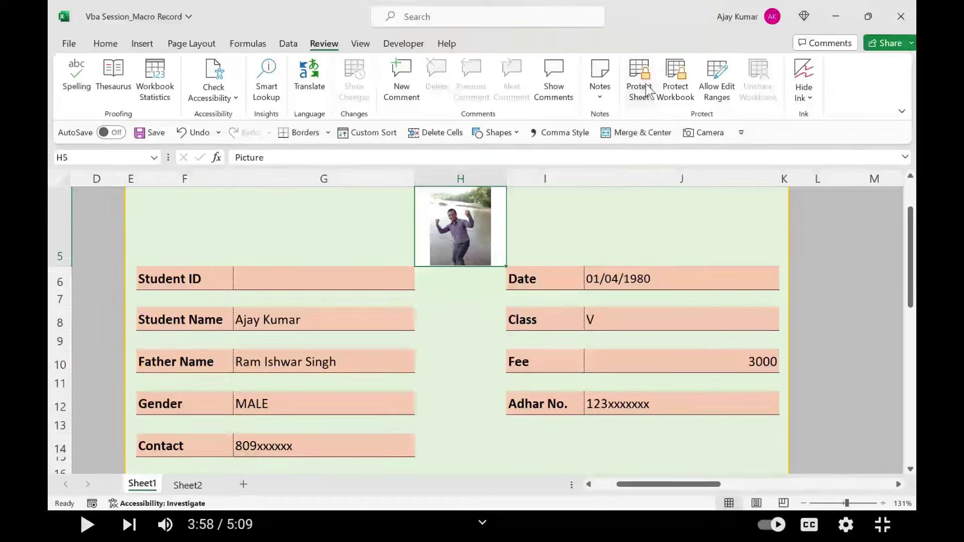
pyautogui.click(270, 277)
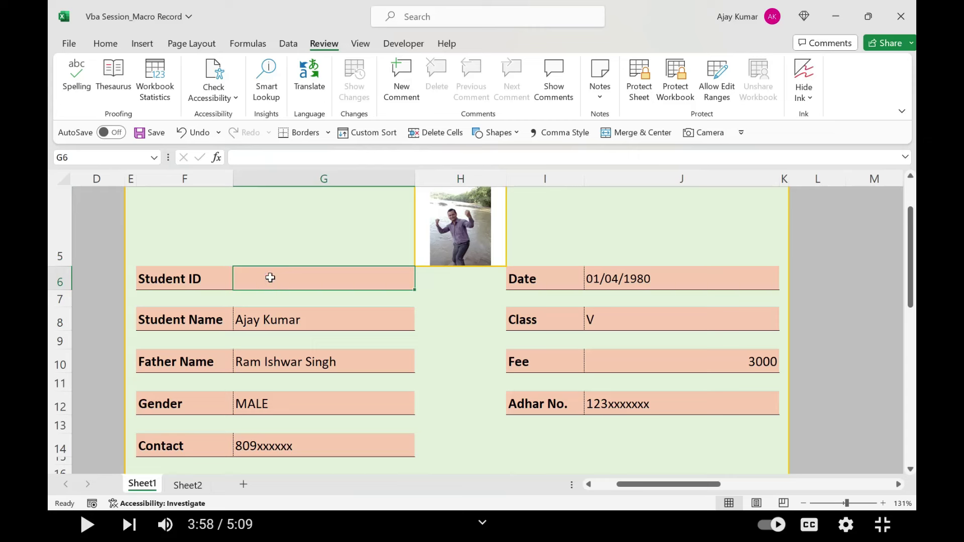
# Step: Set Student ID G6 to =MAX(Sheet2!A:A)+1 and open its Format Cells dialog
pyautogui.write('=max(')
pyautogui.click(193, 487)
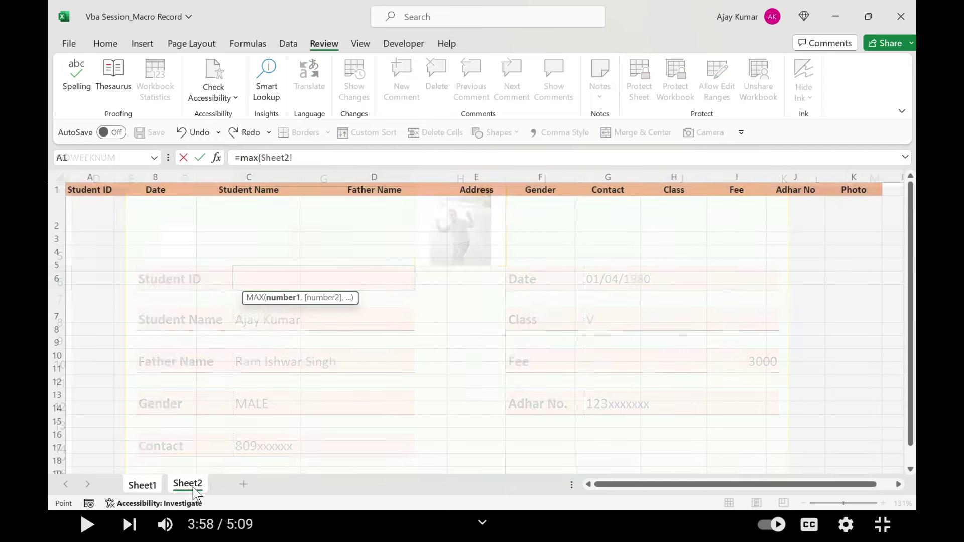
pyautogui.click(91, 176)
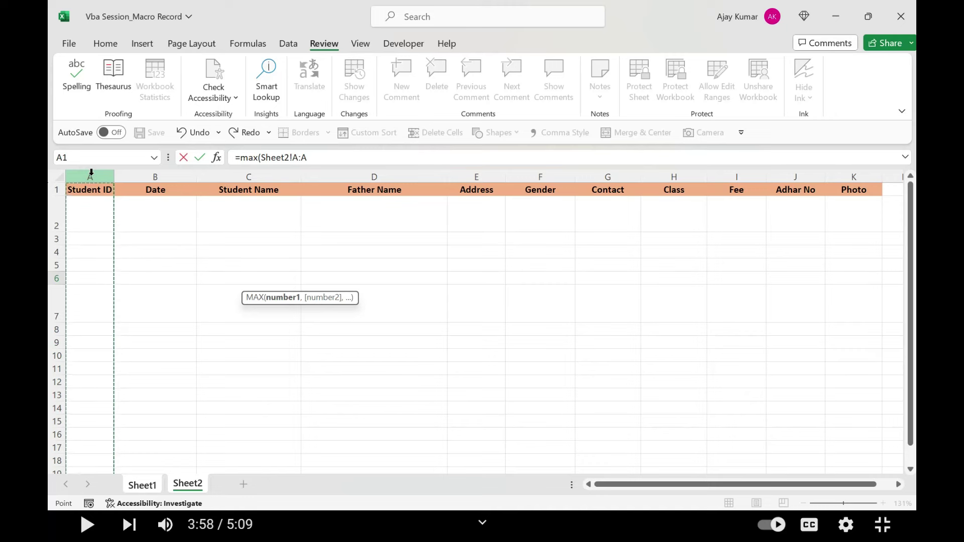
pyautogui.press('Return')
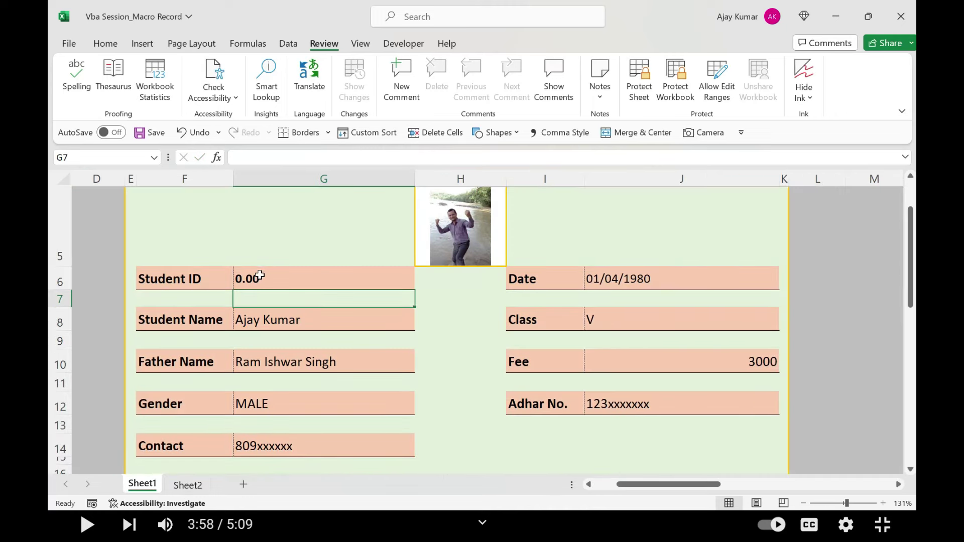
pyautogui.click(258, 275)
pyautogui.click(359, 159)
pyautogui.write('+')
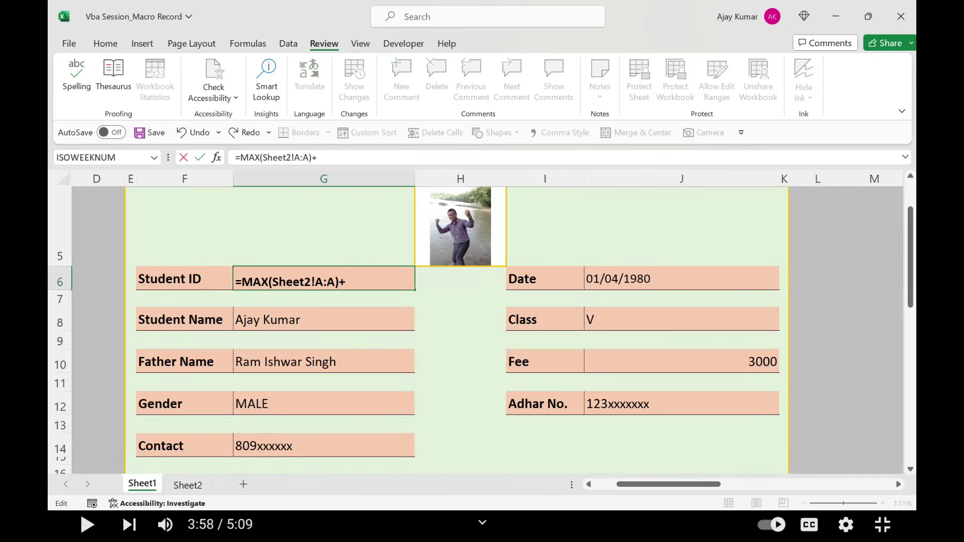
pyautogui.press('Return')
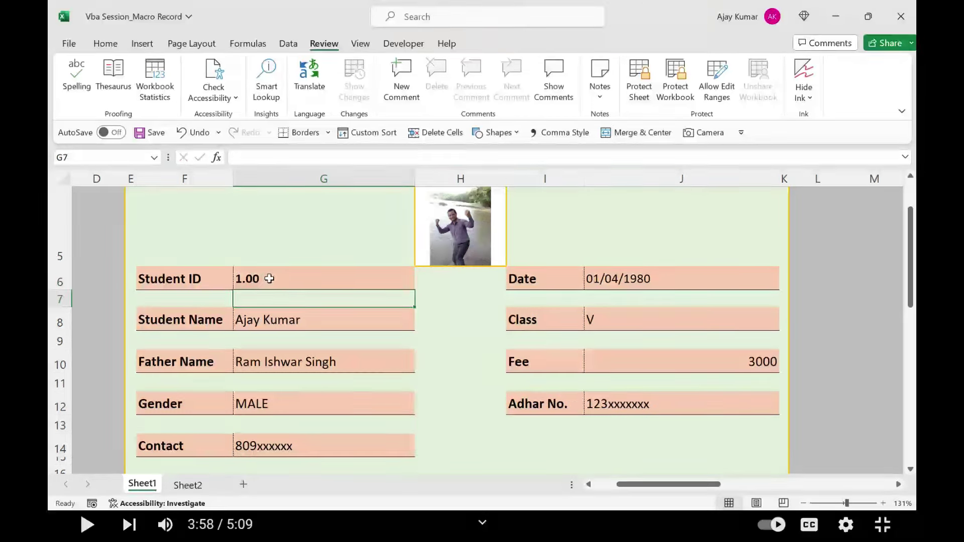
pyautogui.click(270, 279)
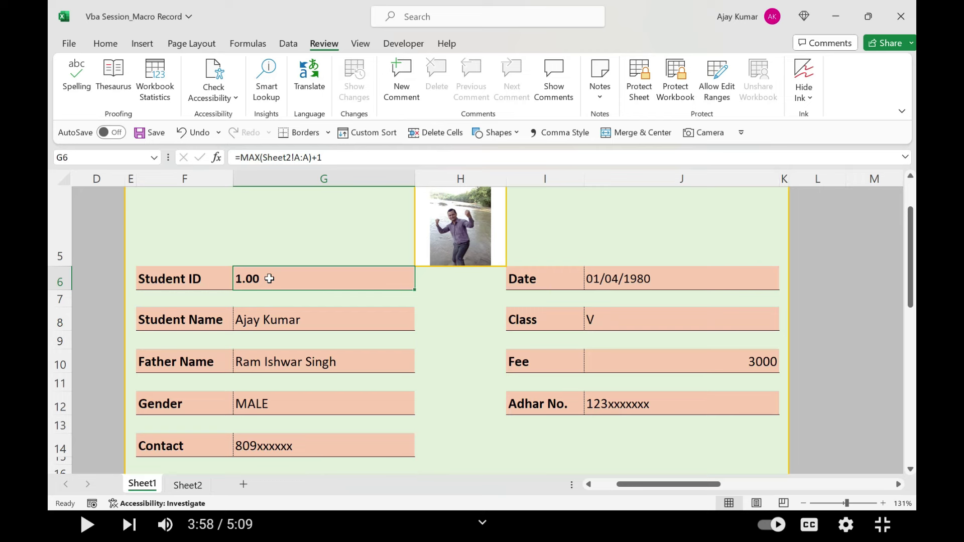
pyautogui.hotkey('ctrl', '1')
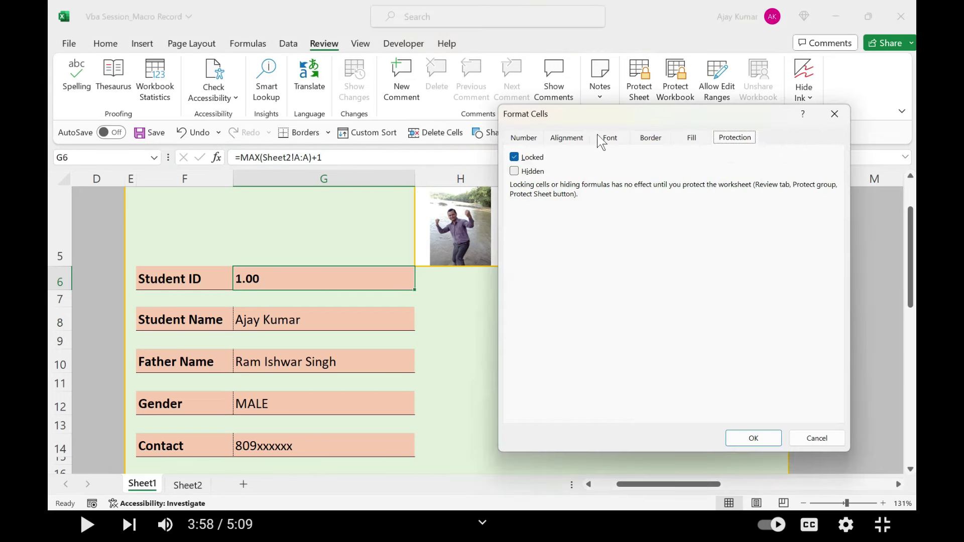
# Step: Give G6 a custom number format displaying vbAFun & 00001
pyautogui.click(524, 138)
pyautogui.click(524, 274)
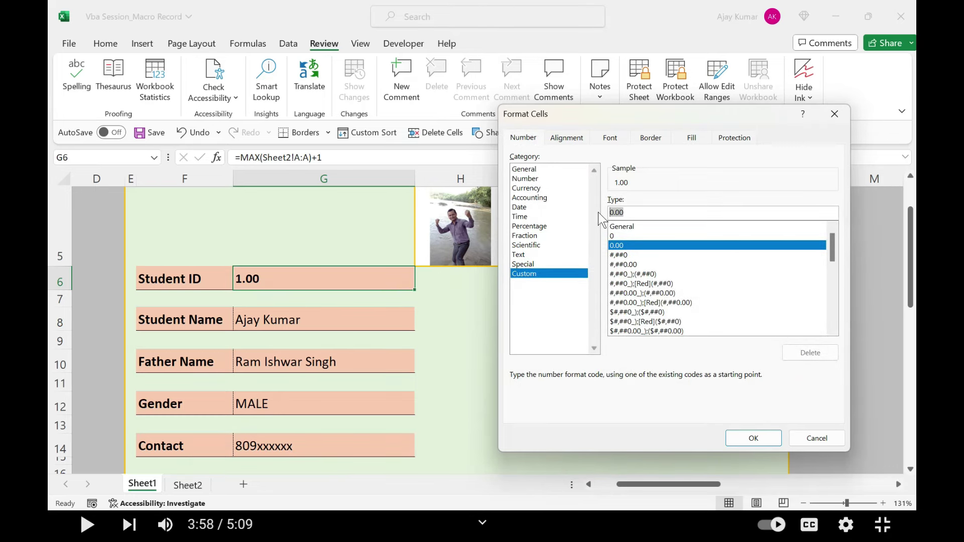
pyautogui.press('BackSpace')
pyautogui.write('vbA')
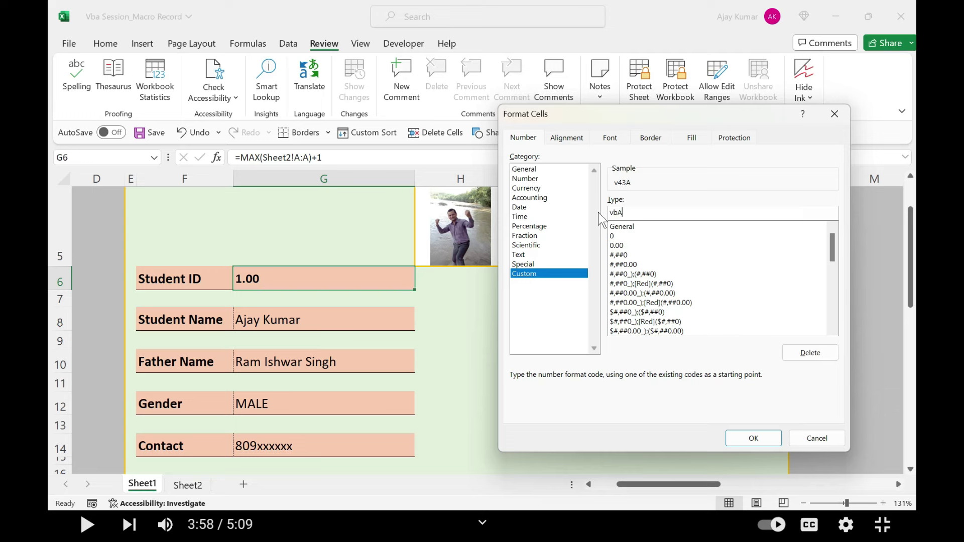
pyautogui.write('Fun')
pyautogui.click(610, 212)
pyautogui.write('" & 00000')
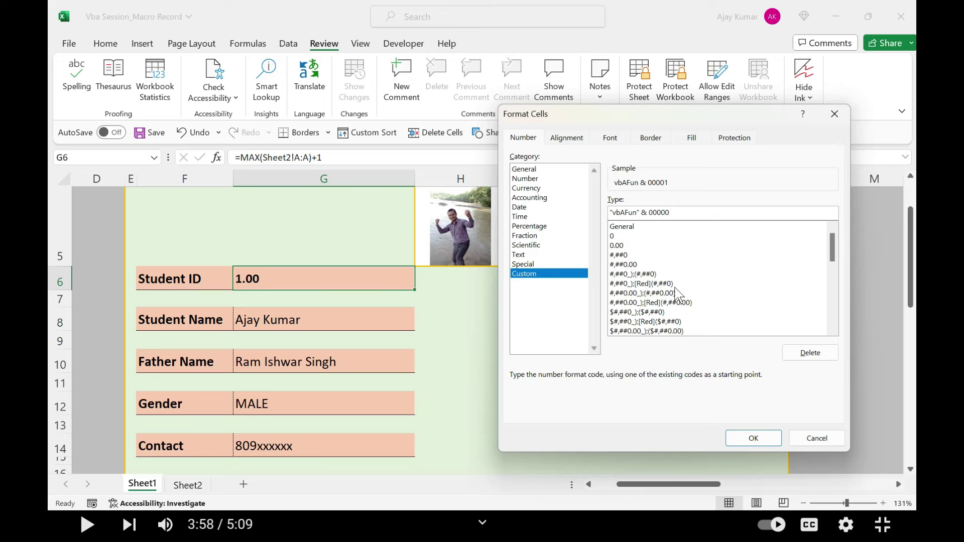
pyautogui.click(756, 439)
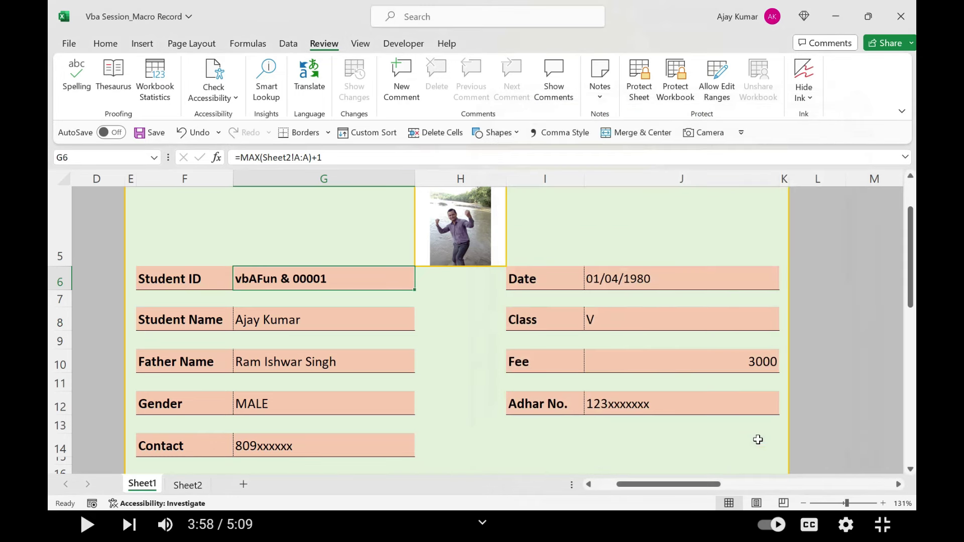
# Step: Change the custom format to "vbAFun/"00000 so G6 shows vbAFun/00001
pyautogui.doubleClick(323, 280)
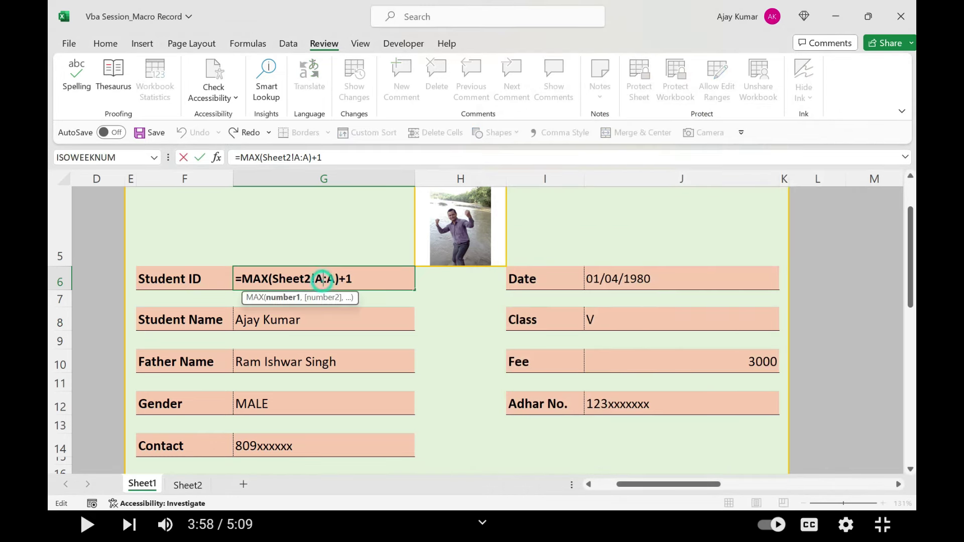
pyautogui.press('Return')
pyautogui.click(376, 280)
pyautogui.hotkey('ctrl', '1')
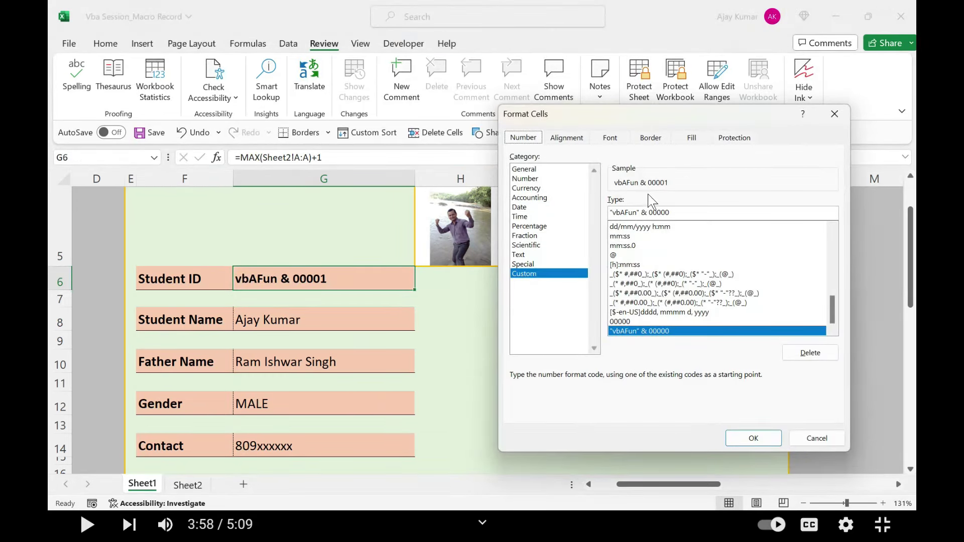
pyautogui.press('BackSpace')
pyautogui.press('BackSpace')
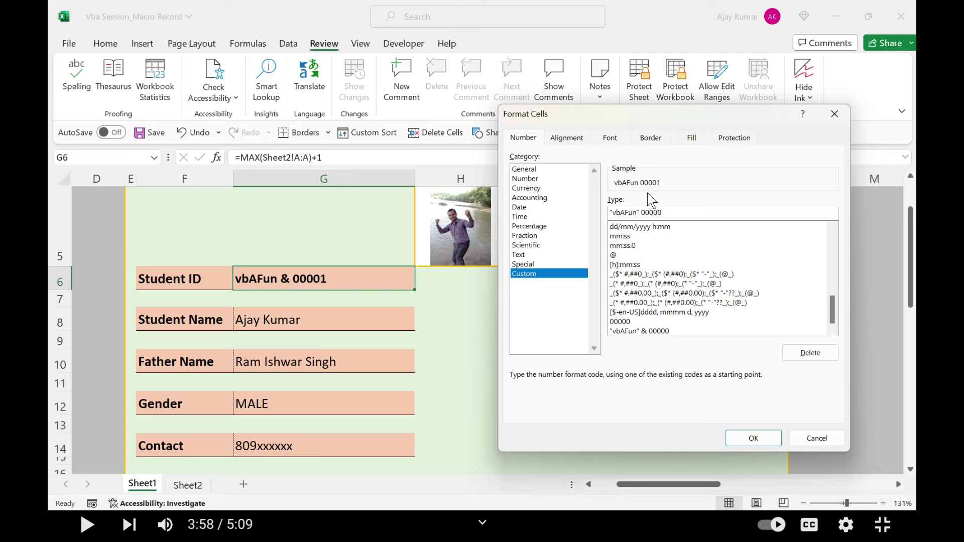
pyautogui.write('/')
pyautogui.press('Delete')
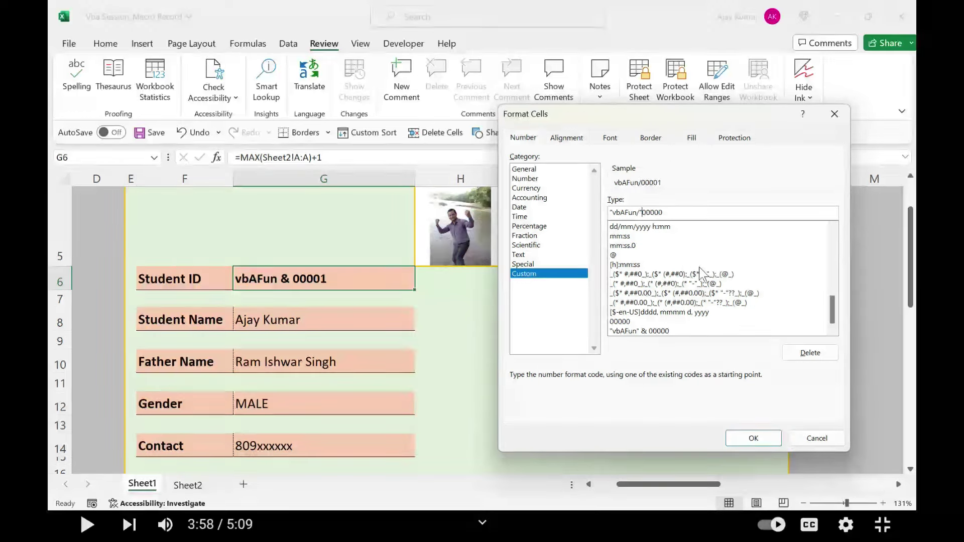
pyautogui.press('Return')
pyautogui.click(325, 318)
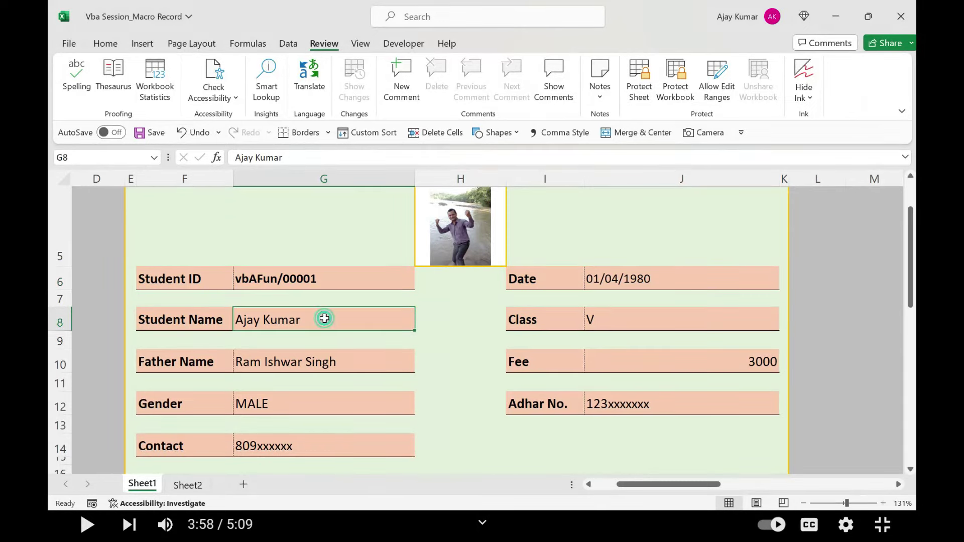
pyautogui.click(313, 277)
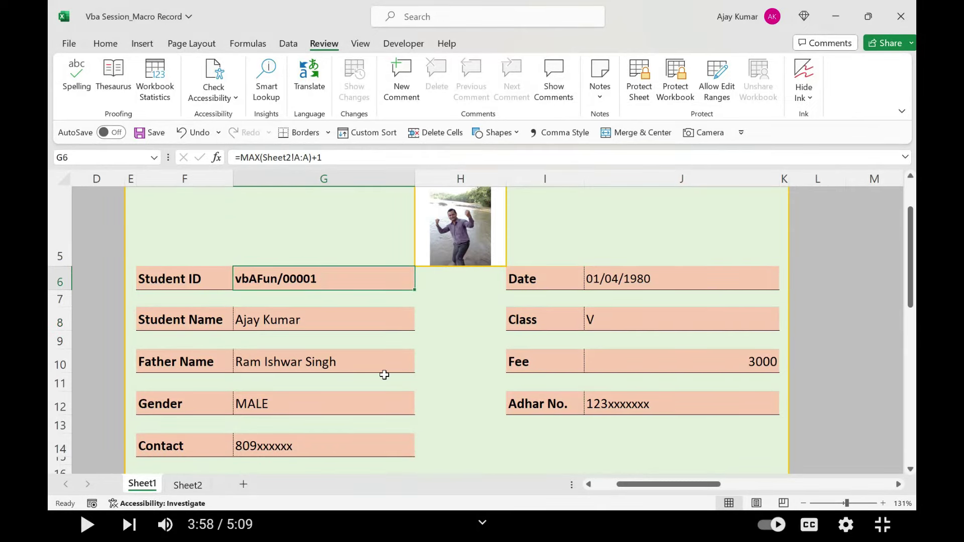
pyautogui.scroll(-2, 384, 374)
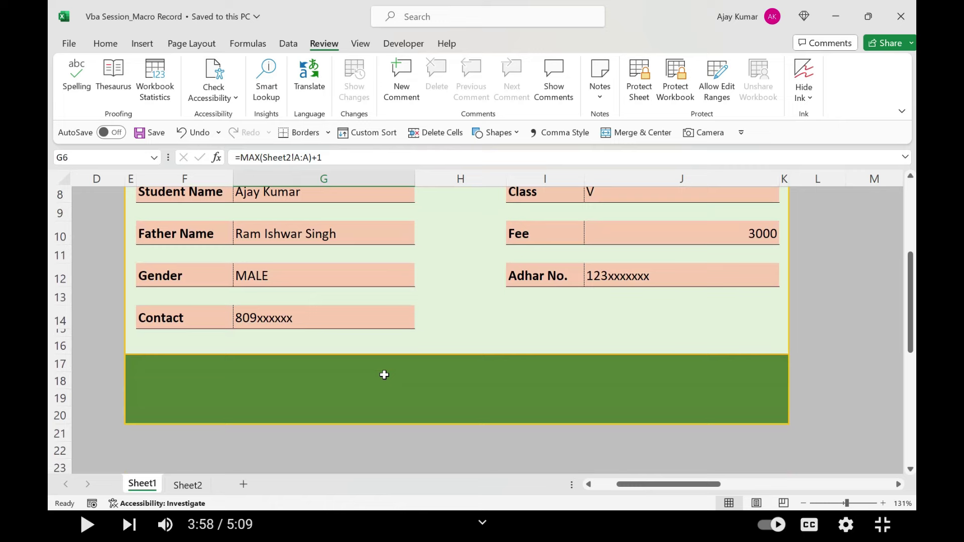
# Step: Draw a rounded rectangle in the green band below the form
pyautogui.click(384, 374)
pyautogui.click(143, 43)
pyautogui.click(221, 86)
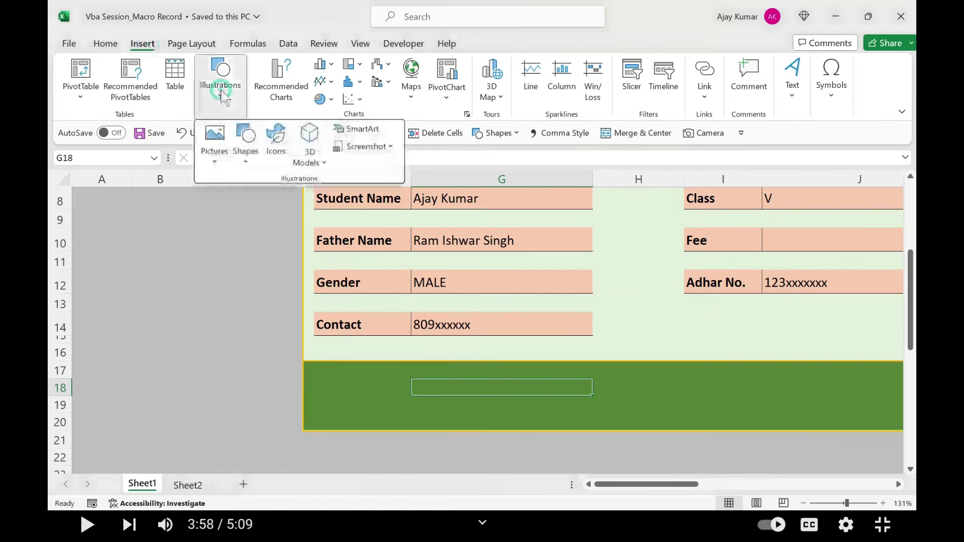
pyautogui.click(246, 136)
pyautogui.click(307, 203)
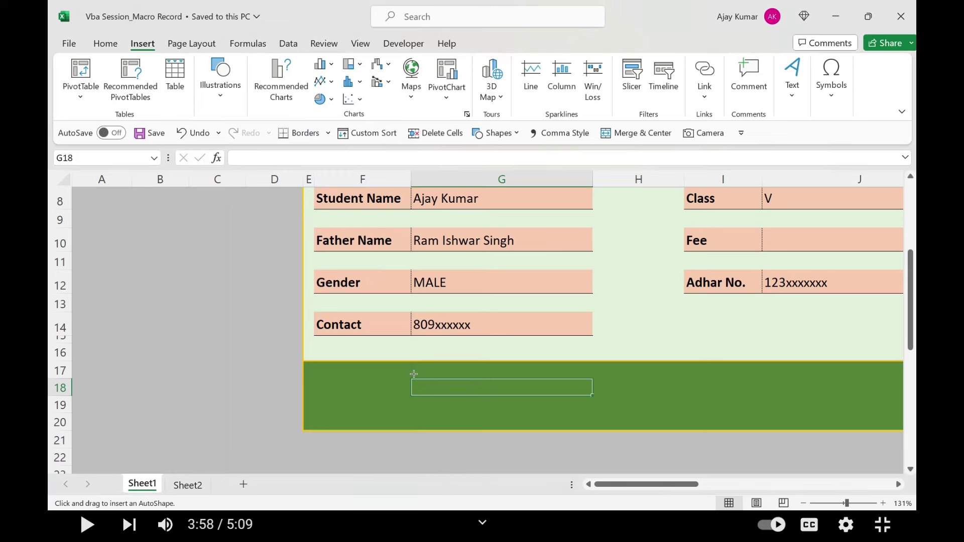
pyautogui.moveTo(451, 391); pyautogui.dragTo(558, 419)
# Step: Give the rectangle the yellow shape style and a bevel effect
pyautogui.click(360, 99)
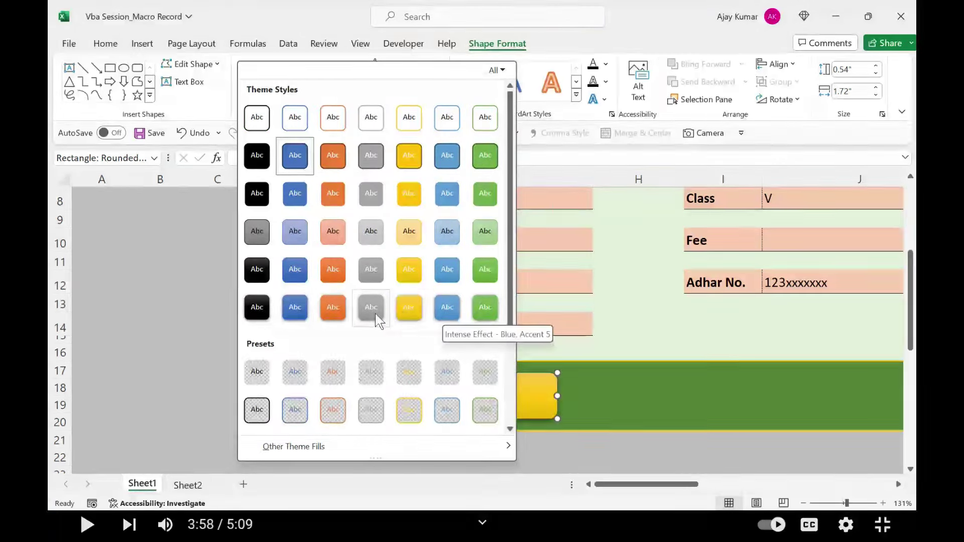
pyautogui.click(407, 308)
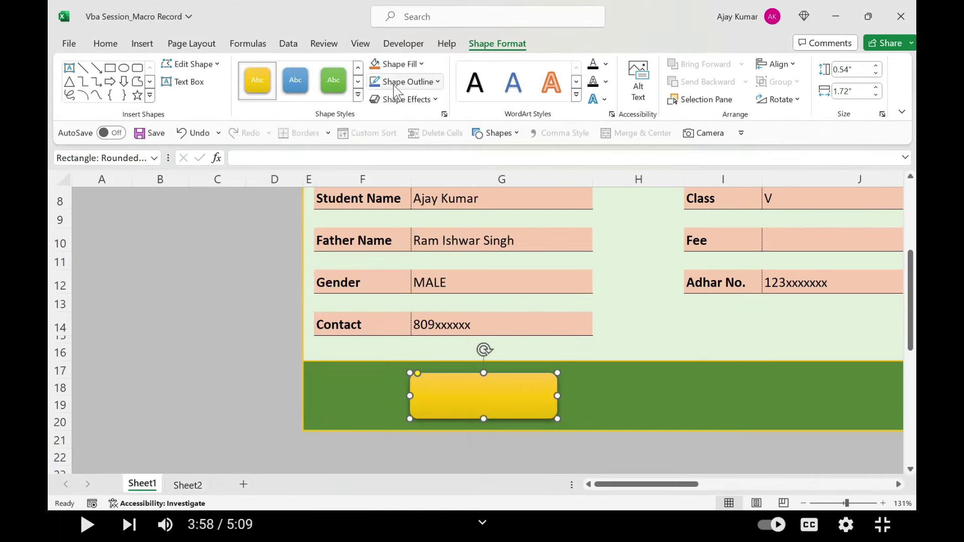
pyautogui.click(436, 100)
pyautogui.moveTo(412, 265)
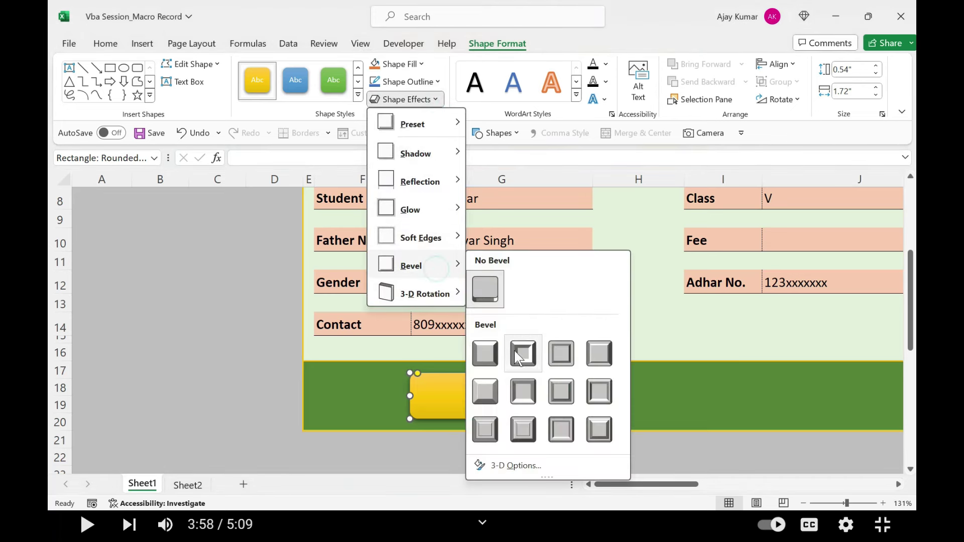
pyautogui.click(494, 360)
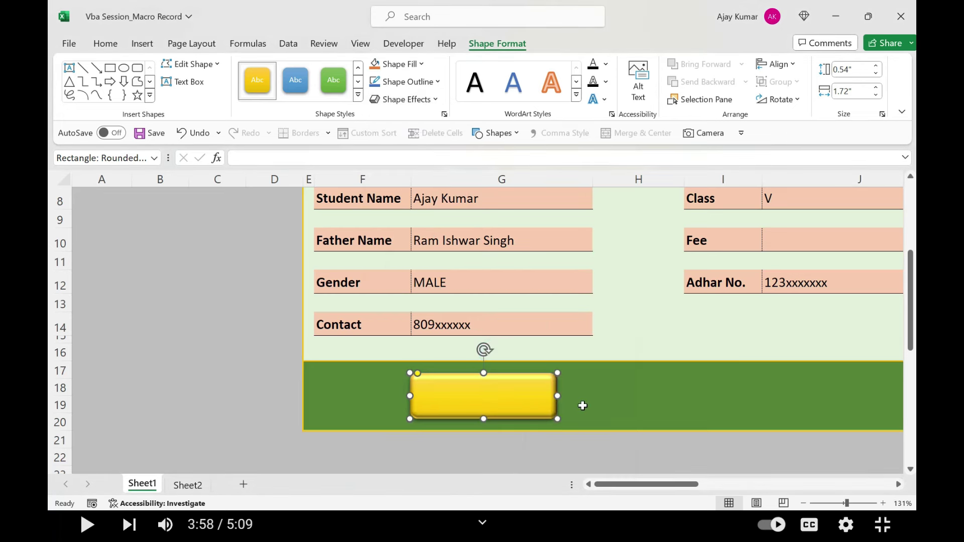
pyautogui.click(583, 406)
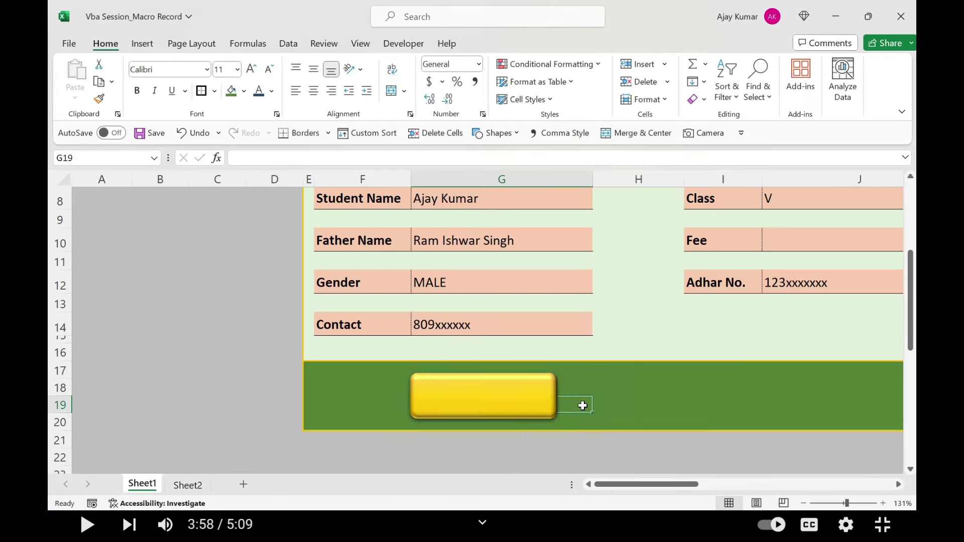
# Step: Label the shape SUBMIT, centred both ways, bold at 16 pt
pyautogui.click(448, 387)
pyautogui.write('SUBMIT')
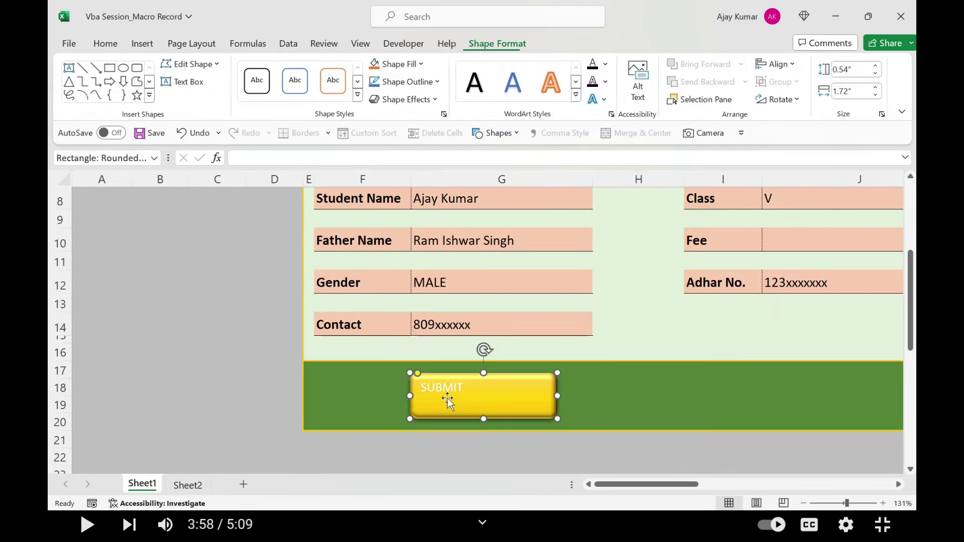
pyautogui.click(105, 44)
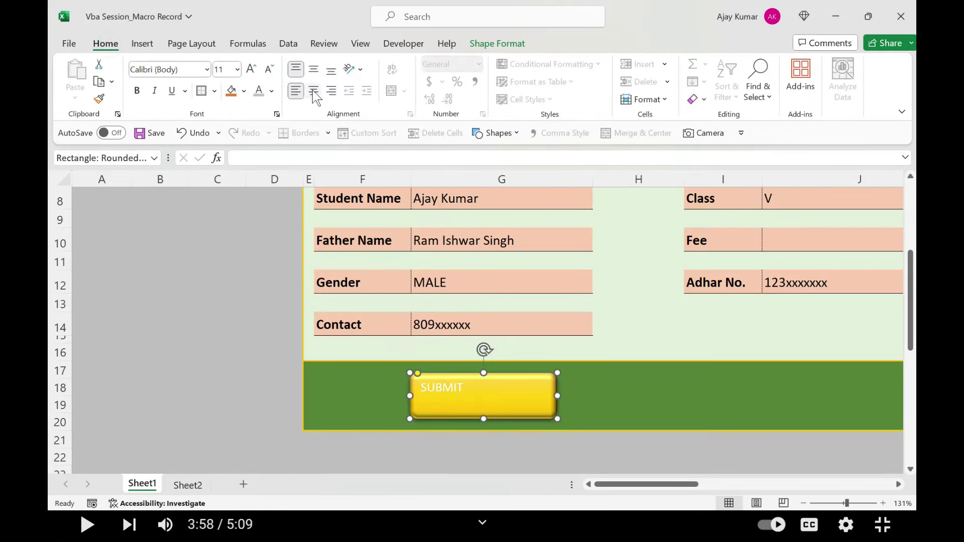
pyautogui.click(313, 91)
pyautogui.click(314, 69)
pyautogui.click(250, 69)
pyautogui.click(250, 69)
pyautogui.click(250, 69)
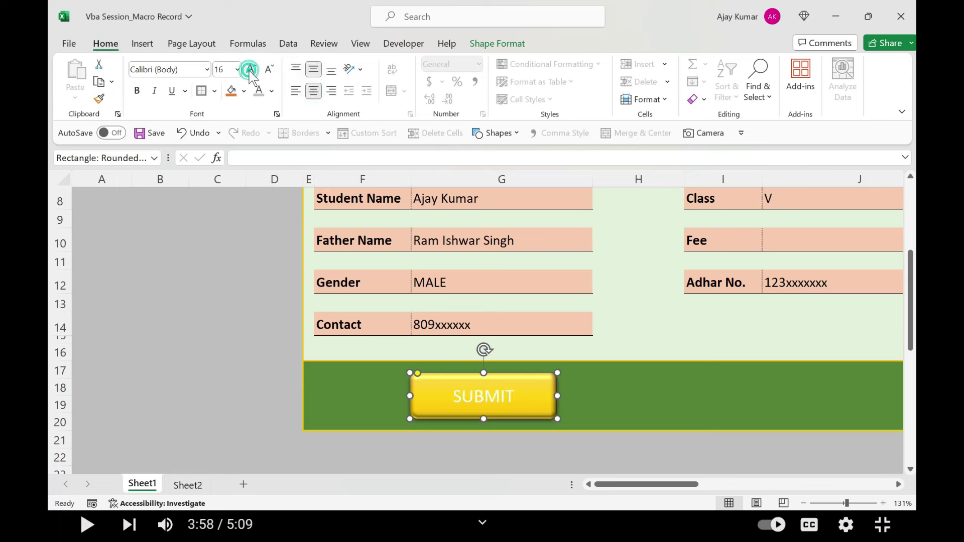
pyautogui.hotkey('ctrl', 'b')
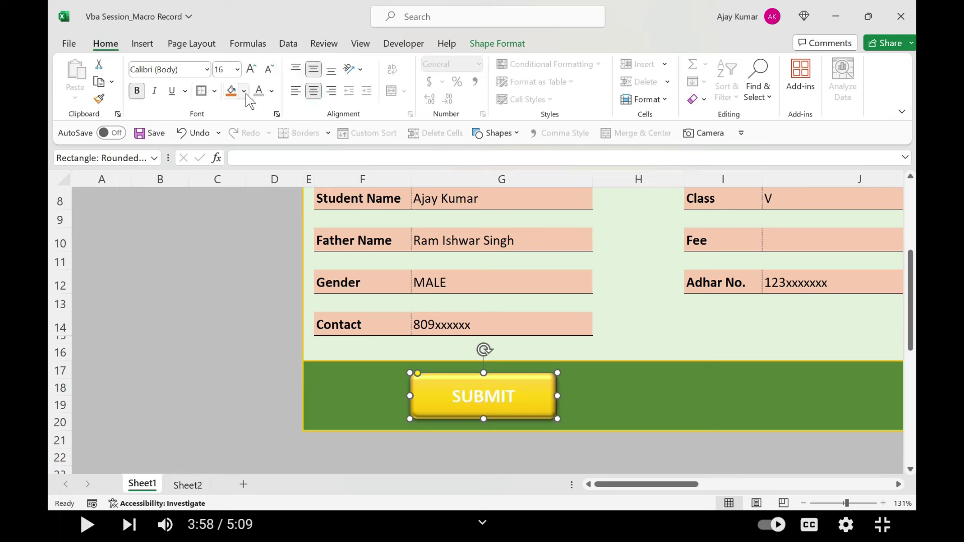
# Step: Fill the SUBMIT button dark blue and move it to the band's centre
pyautogui.click(244, 91)
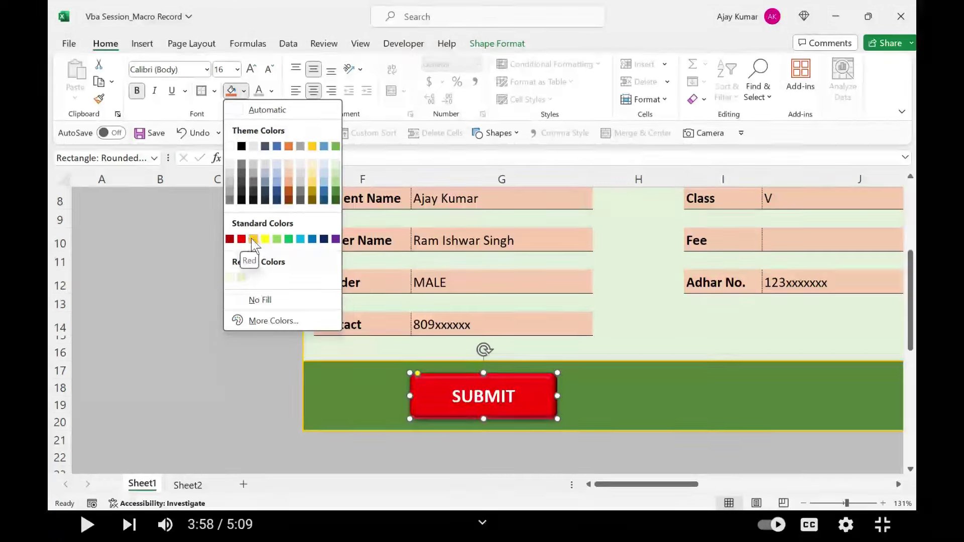
pyautogui.click(321, 240)
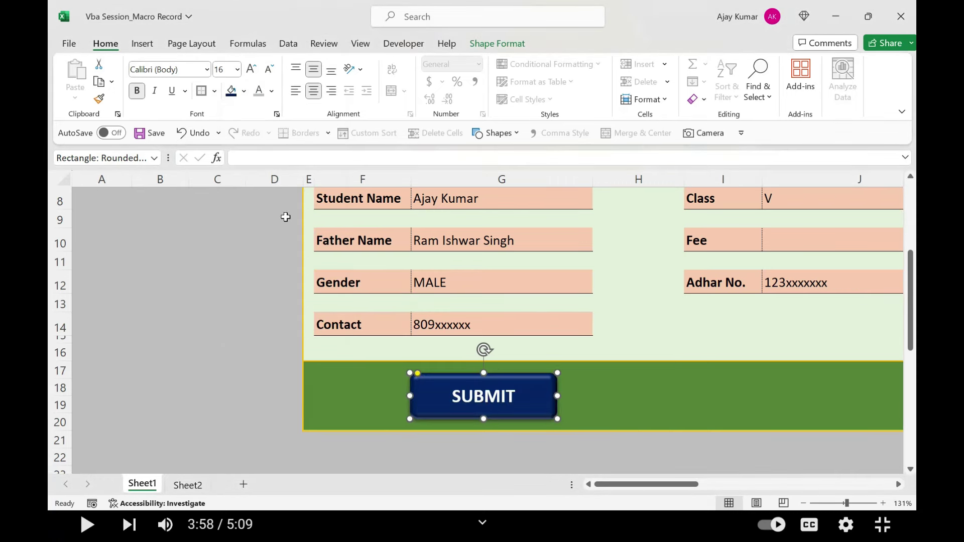
pyautogui.click(627, 417)
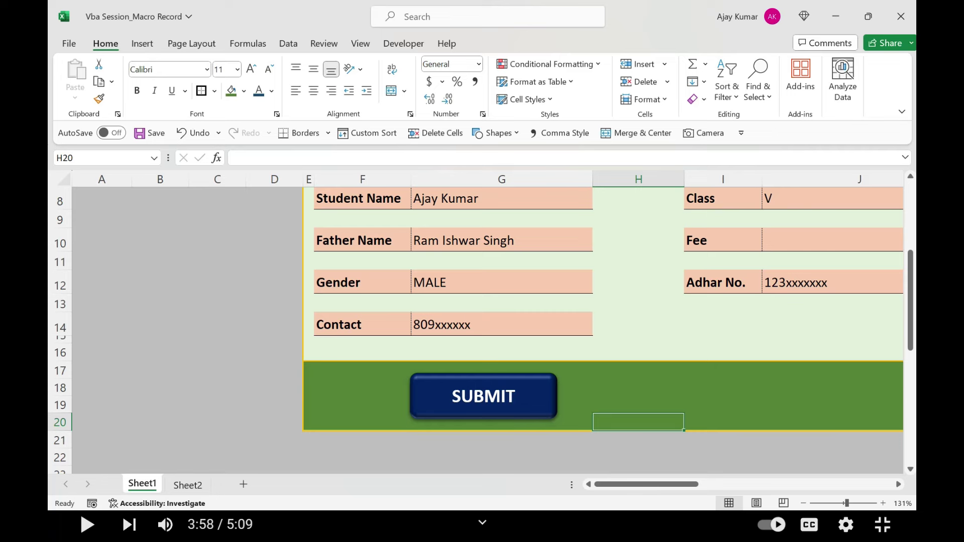
pyautogui.scroll(-2, 496, 403)
pyautogui.click(430, 407)
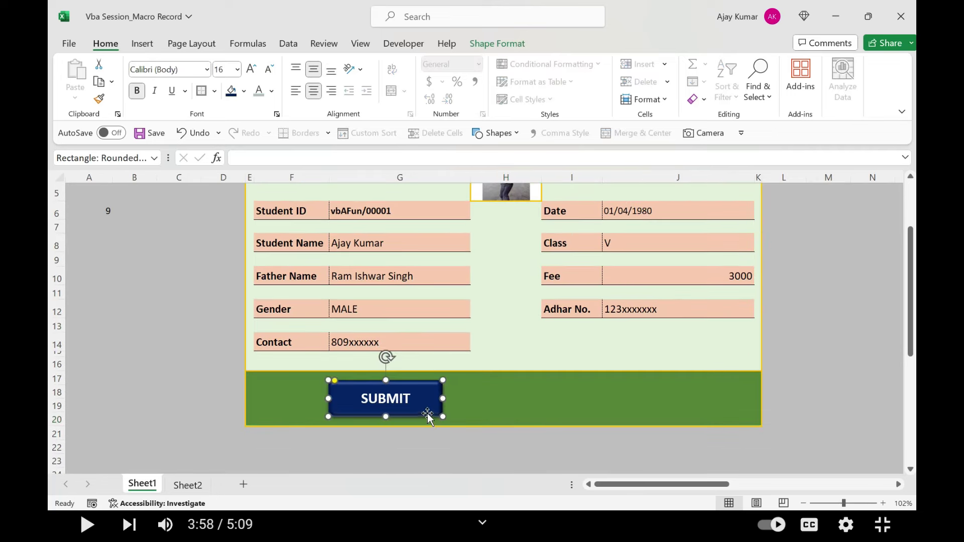
pyautogui.moveTo(428, 420); pyautogui.dragTo(551, 420)
pyautogui.click(303, 418)
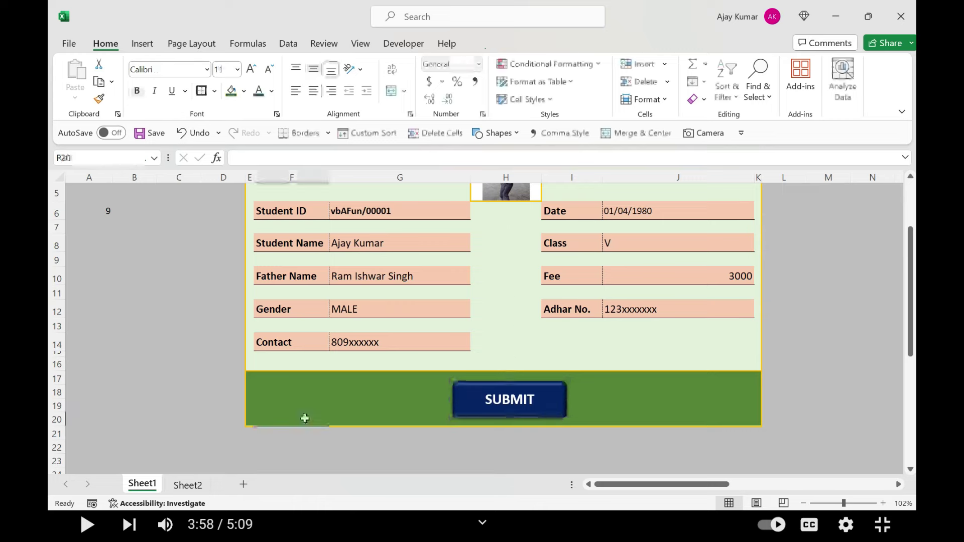
pyautogui.scroll(-1, 305, 419)
pyautogui.scroll(-1, 305, 418)
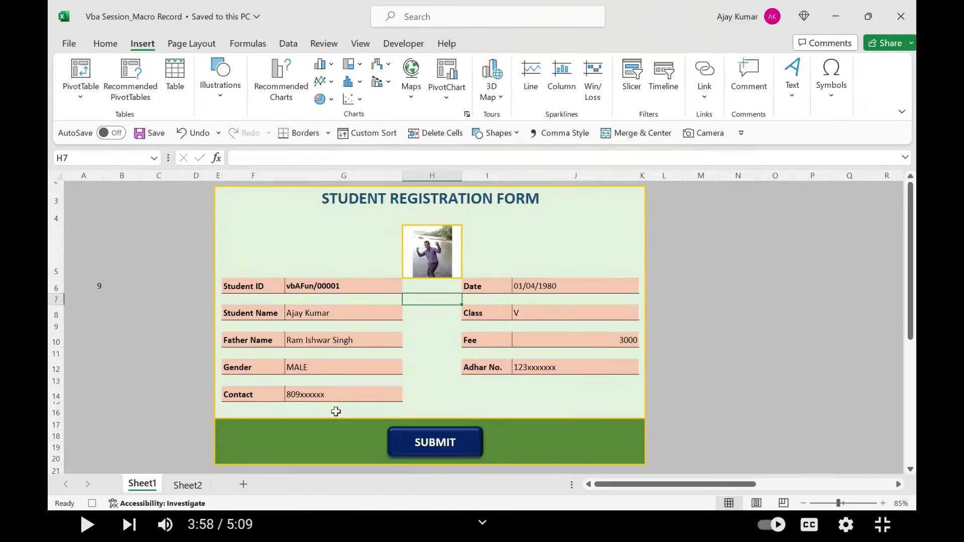
# Step: Copy all nine form entry cells, then dismiss the multiple-selection warning
pyautogui.click(105, 45)
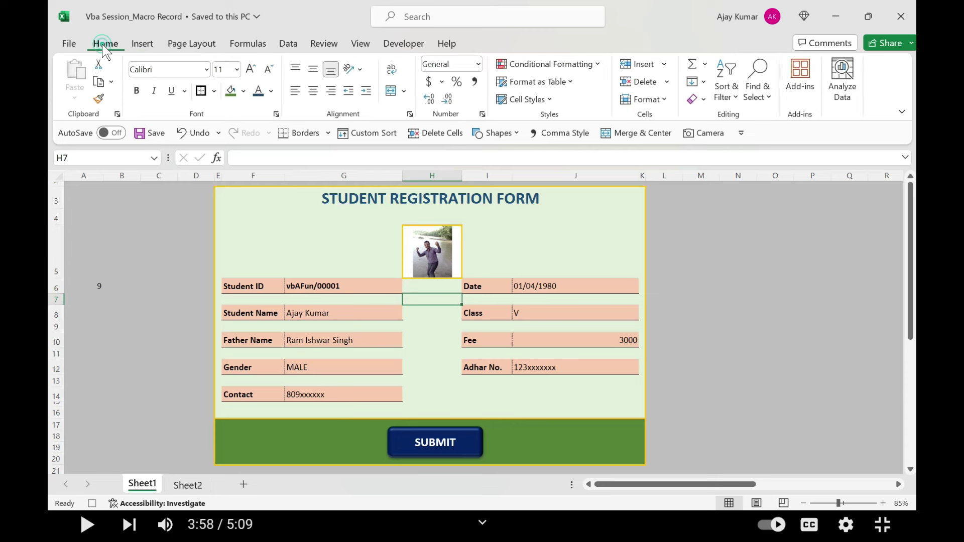
pyautogui.click(324, 44)
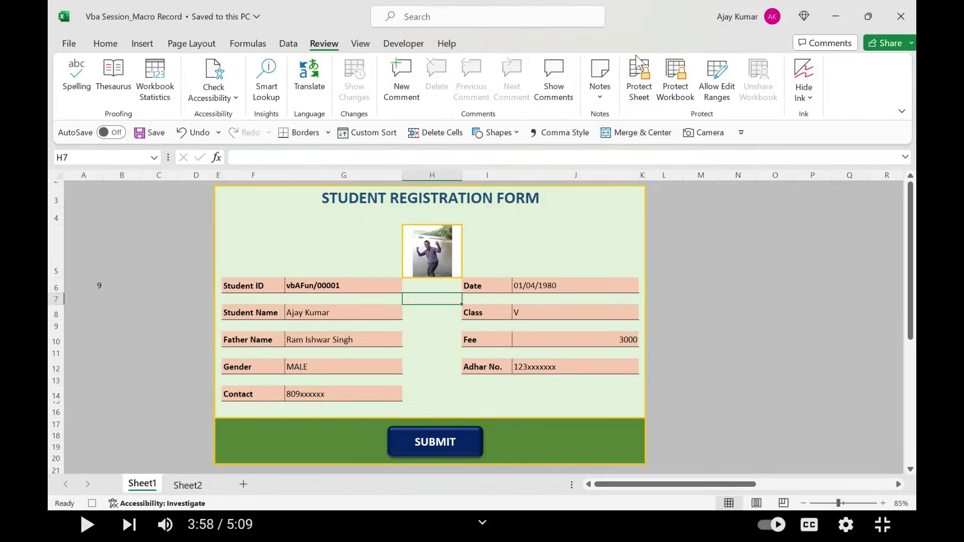
pyautogui.click(348, 283)
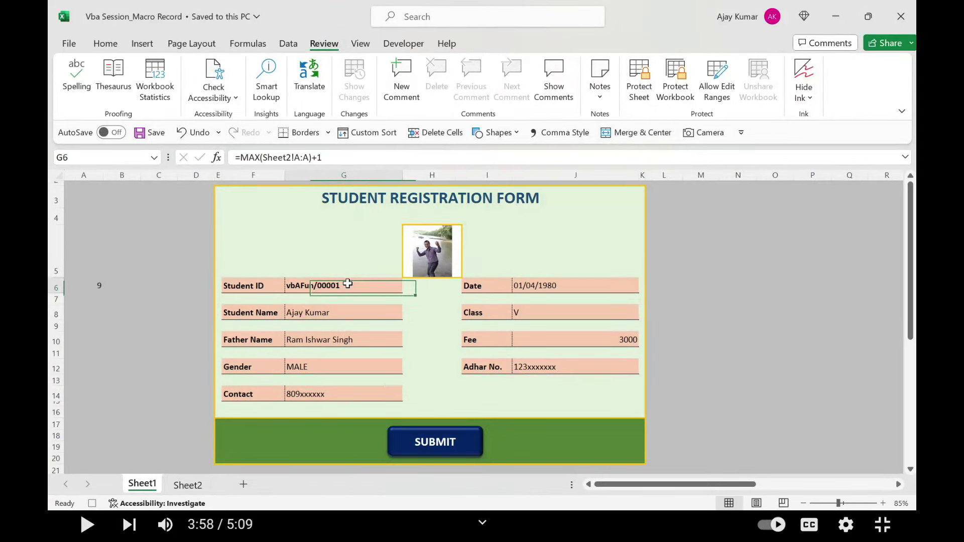
pyautogui.keyDown('ctrl'); pyautogui.click(370, 307); pyautogui.keyUp('ctrl')
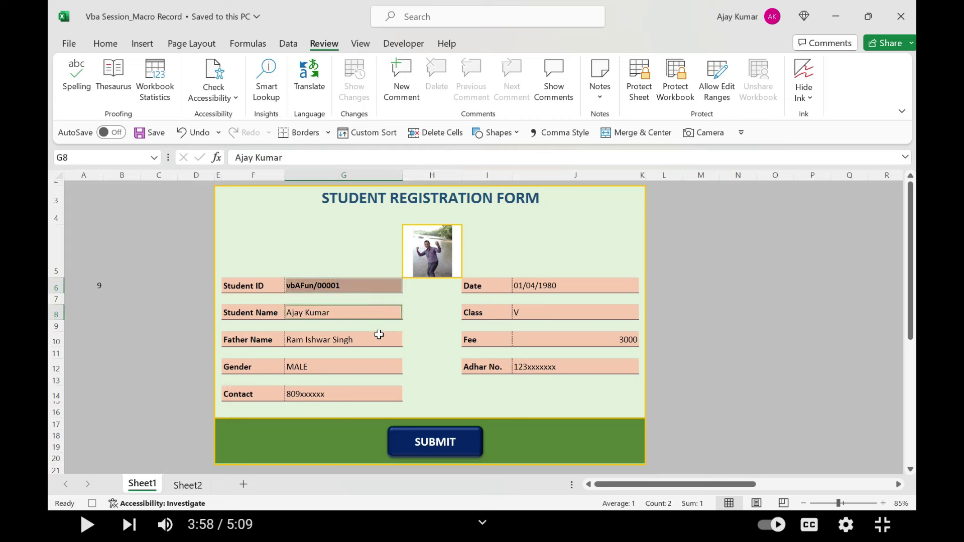
pyautogui.keyDown('ctrl'); pyautogui.click(378, 334); pyautogui.keyUp('ctrl')
pyautogui.keyDown('ctrl'); pyautogui.click(370, 367); pyautogui.keyUp('ctrl')
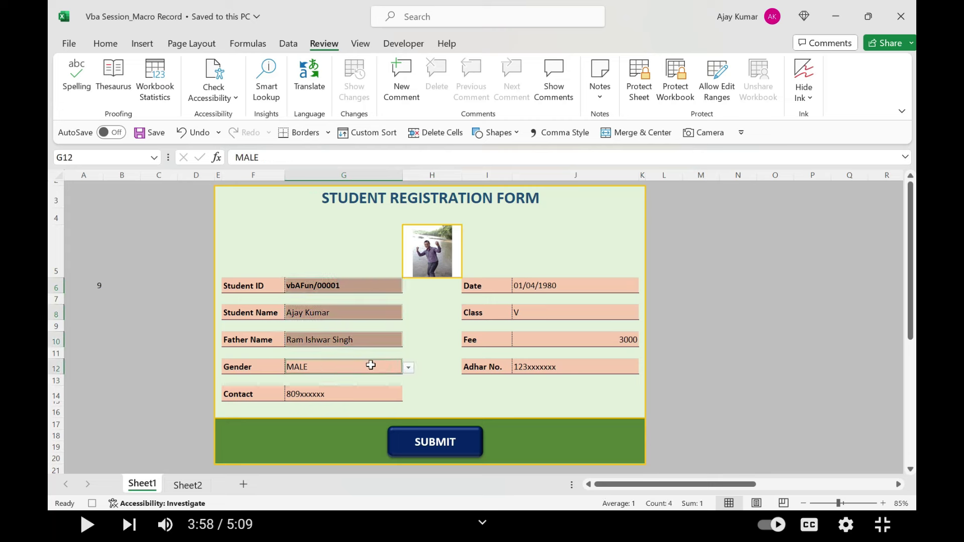
pyautogui.keyDown('ctrl'); pyautogui.click(378, 394); pyautogui.keyUp('ctrl')
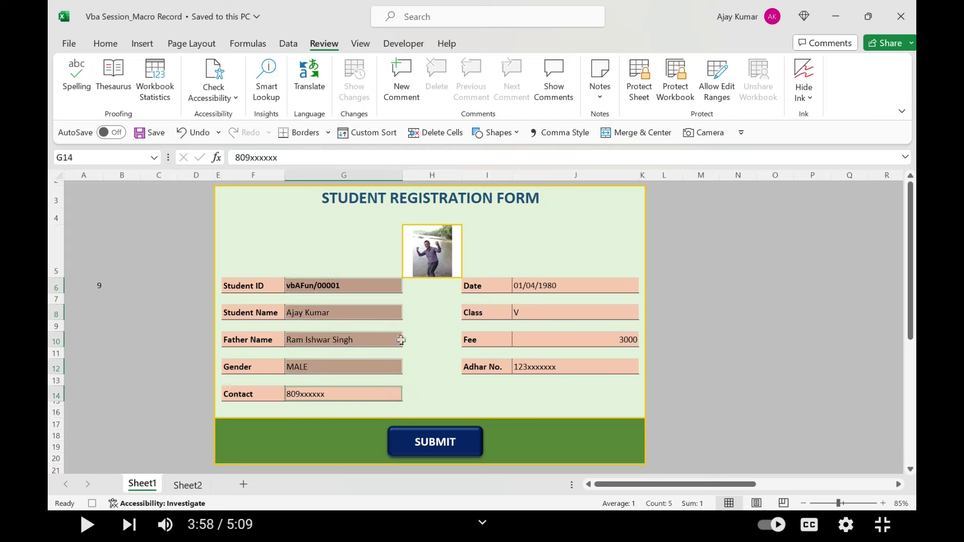
pyautogui.keyDown('ctrl'); pyautogui.click(571, 284); pyautogui.keyUp('ctrl')
pyautogui.keyDown('ctrl'); pyautogui.click(571, 312); pyautogui.keyUp('ctrl')
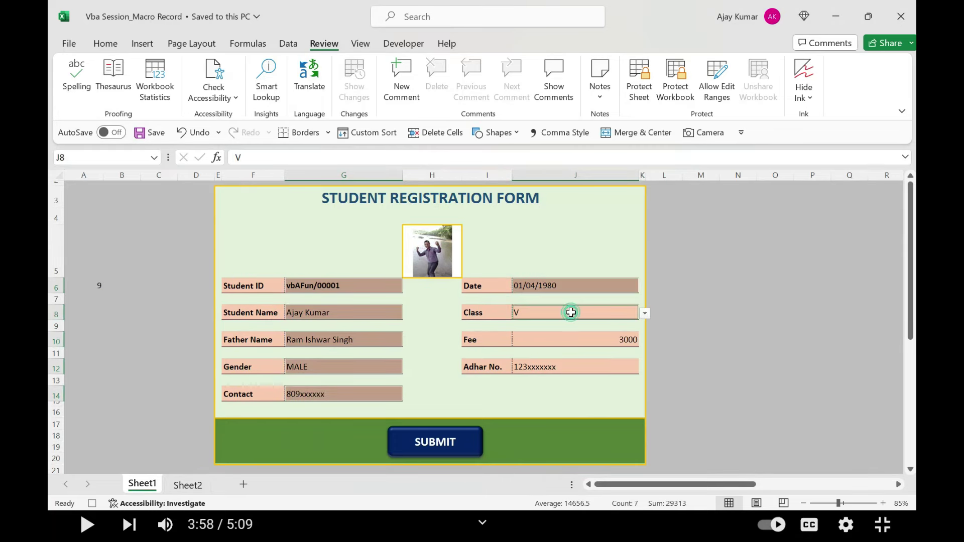
pyautogui.keyDown('ctrl'); pyautogui.click(608, 338); pyautogui.keyUp('ctrl')
pyautogui.keyDown('ctrl'); pyautogui.click(608, 366); pyautogui.keyUp('ctrl')
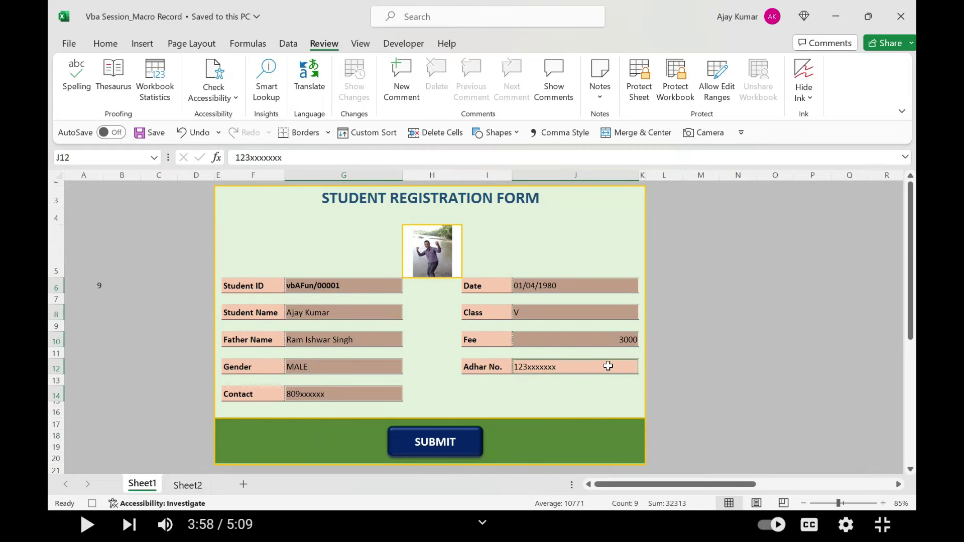
pyautogui.hotkey('ctrl', 'c')
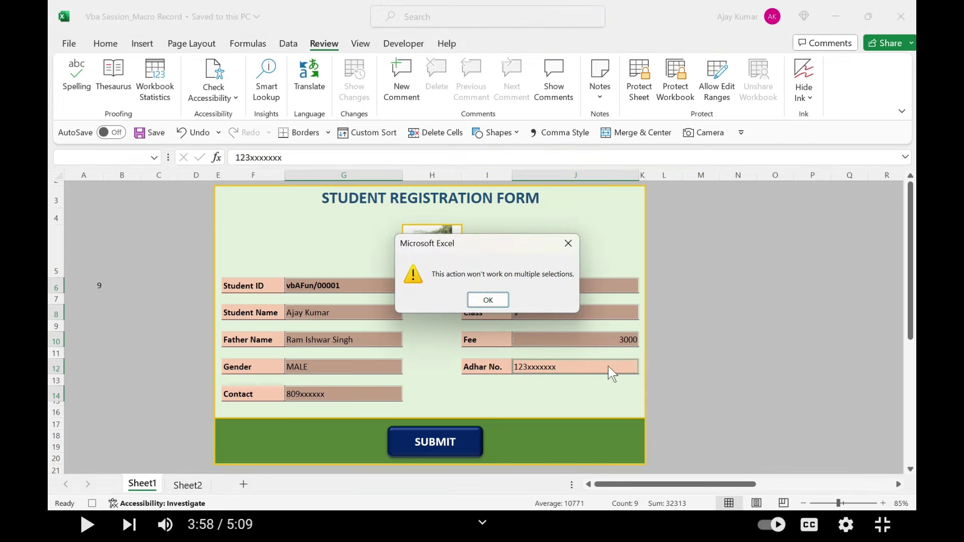
pyautogui.click(490, 301)
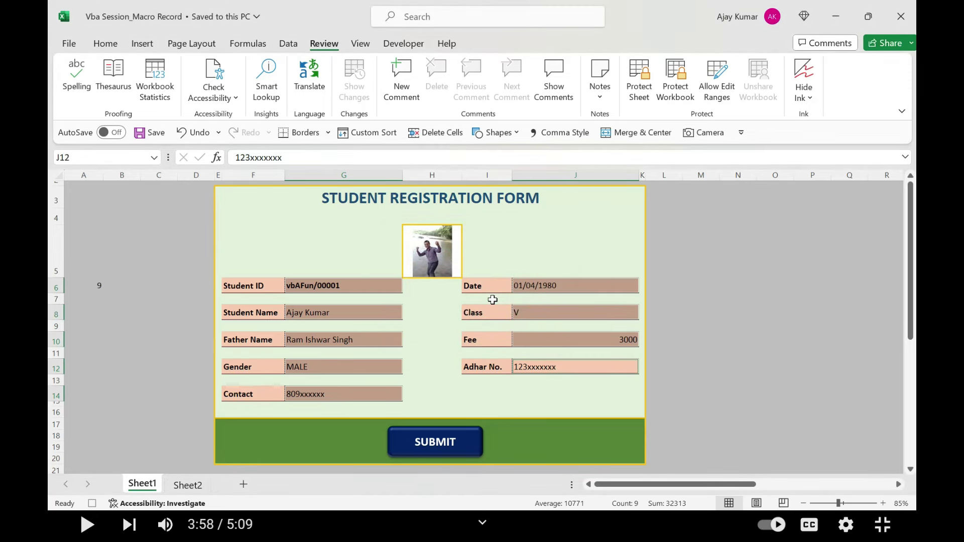
# Step: Copy the five left-column entries, Student ID through Contact
pyautogui.click(345, 266)
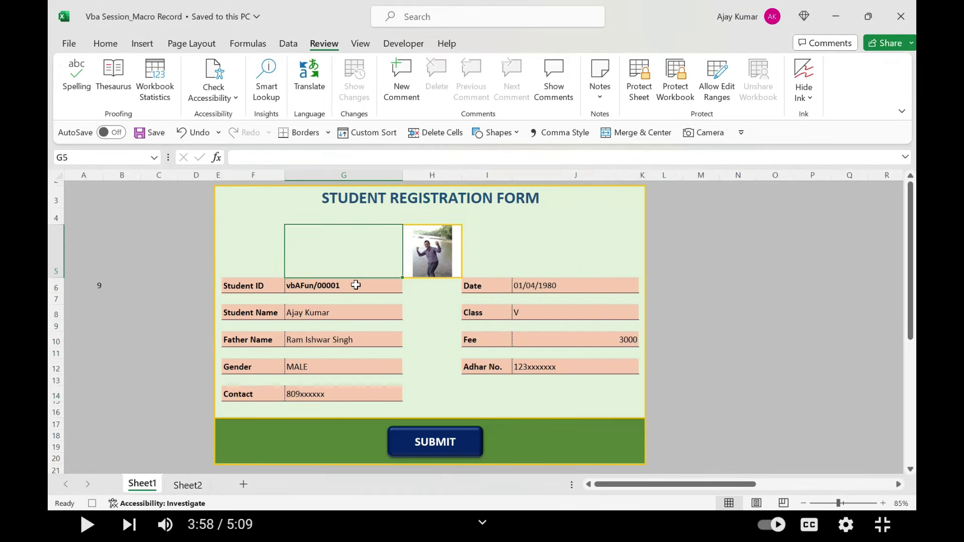
pyautogui.click(356, 286)
pyautogui.keyDown('ctrl'); pyautogui.click(370, 310); pyautogui.keyUp('ctrl')
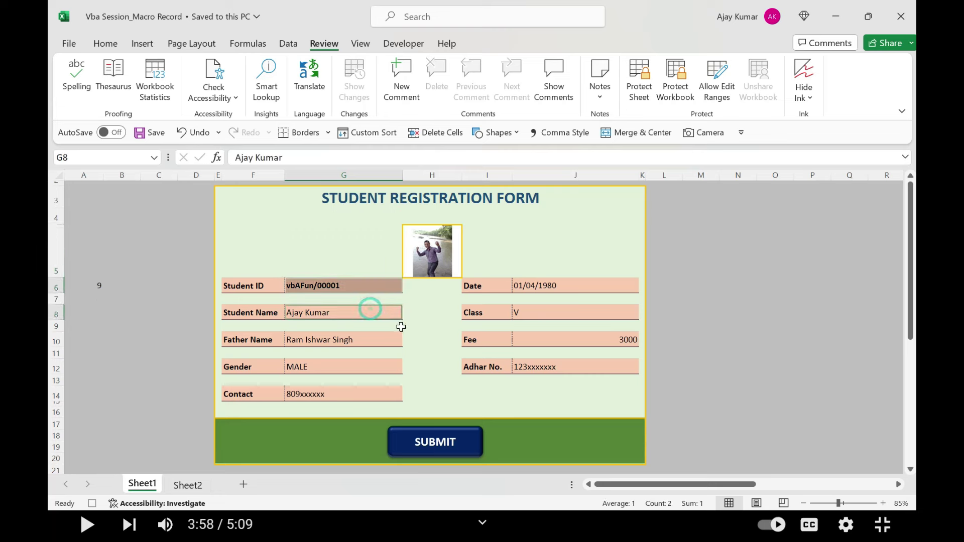
pyautogui.keyDown('ctrl'); pyautogui.click(390, 343); pyautogui.keyUp('ctrl')
pyautogui.keyDown('ctrl'); pyautogui.click(389, 368); pyautogui.keyUp('ctrl')
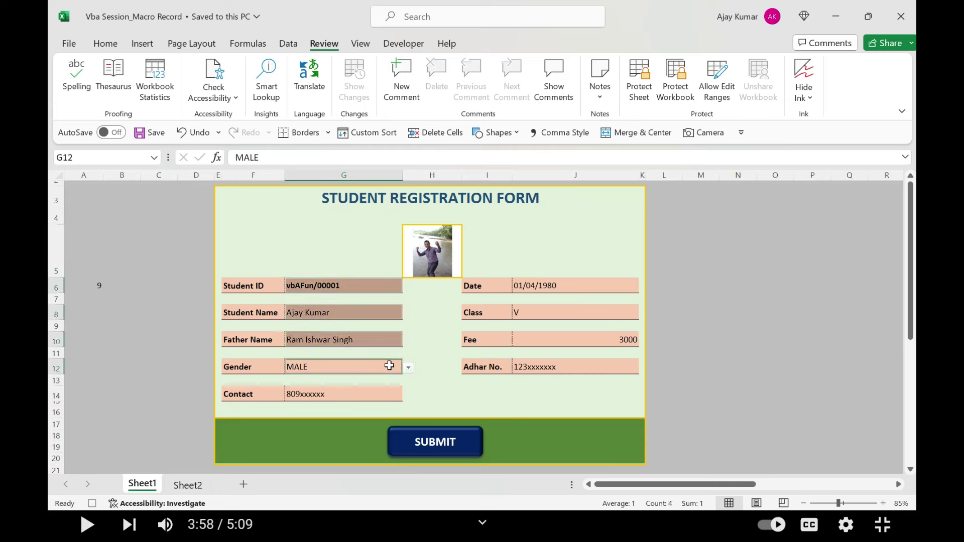
pyautogui.keyDown('ctrl'); pyautogui.click(387, 393); pyautogui.keyUp('ctrl')
pyautogui.hotkey('ctrl', 'c')
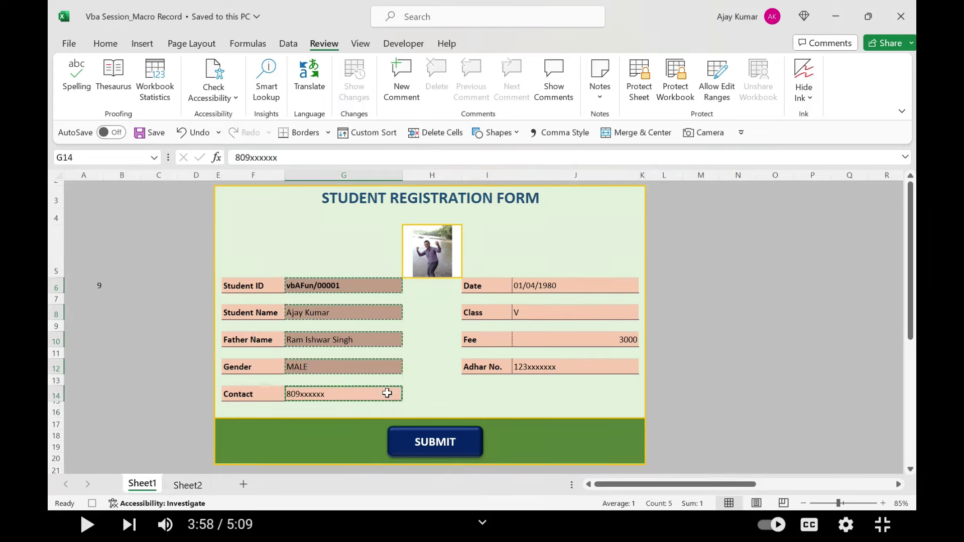
# Step: Add the Date entry to the copy, dismiss the warning, and reselect Student ID
pyautogui.keyDown('ctrl'); pyautogui.click(550, 285); pyautogui.keyUp('ctrl')
pyautogui.hotkey('ctrl', 'c')
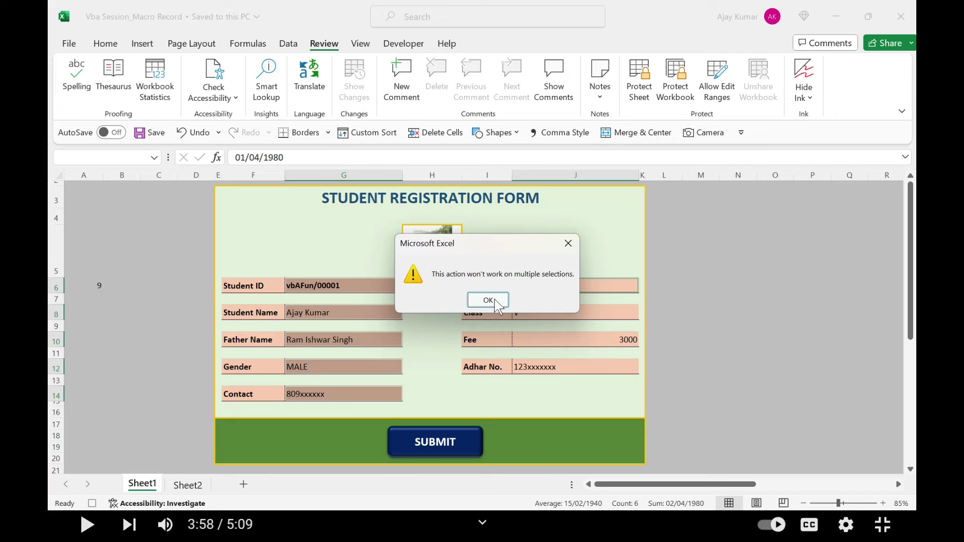
pyautogui.click(491, 299)
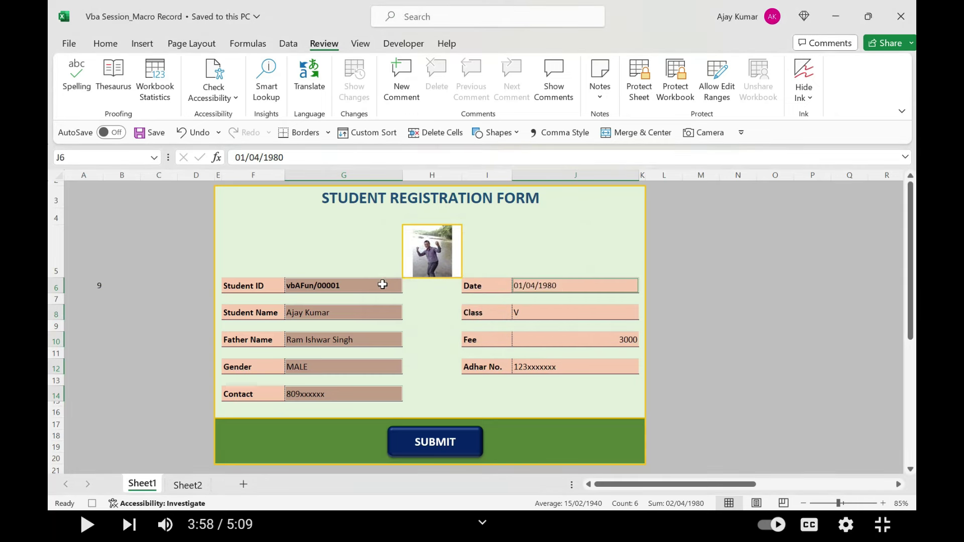
pyautogui.click(383, 285)
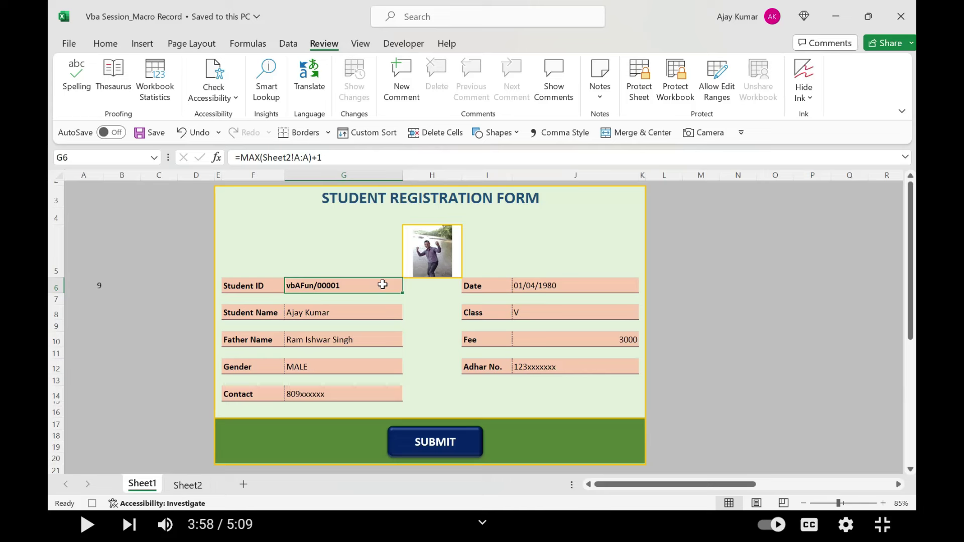
# Step: Protect the form sheet with default settings and save the workbook
pyautogui.click(639, 88)
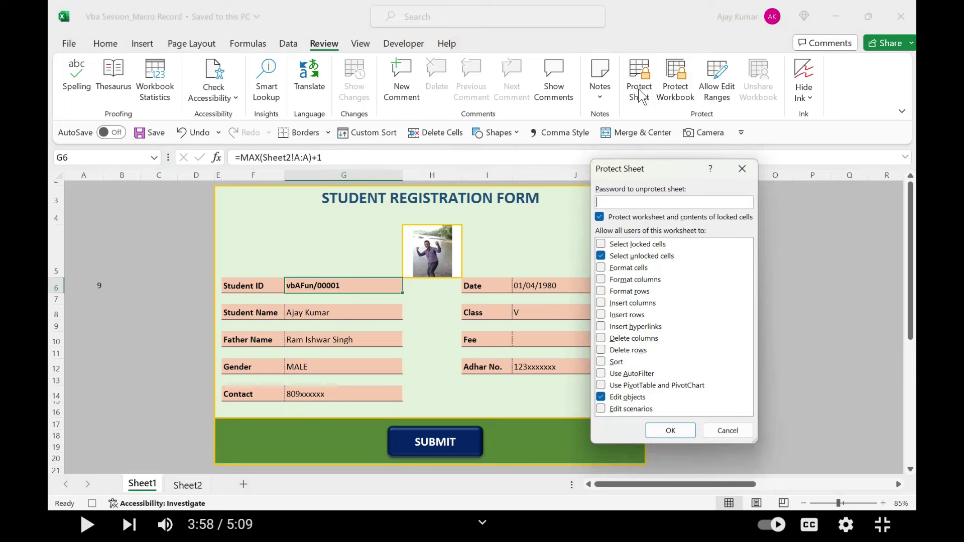
pyautogui.click(670, 431)
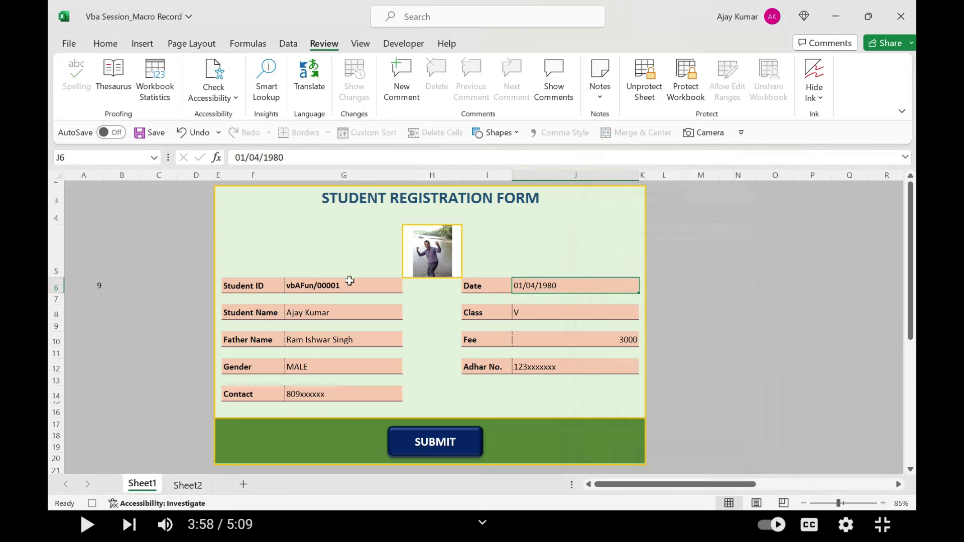
pyautogui.click(379, 312)
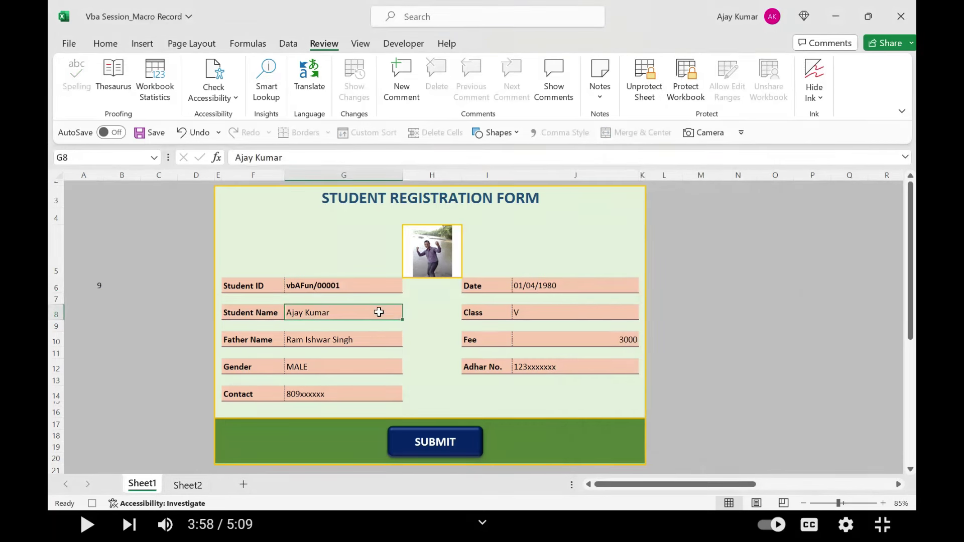
pyautogui.hotkey('ctrl', 's')
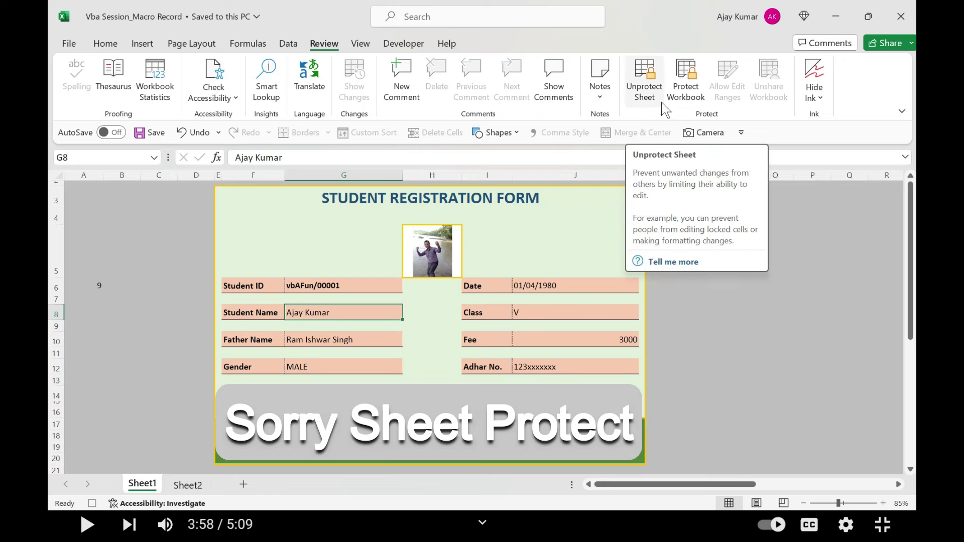
pyautogui.click(404, 44)
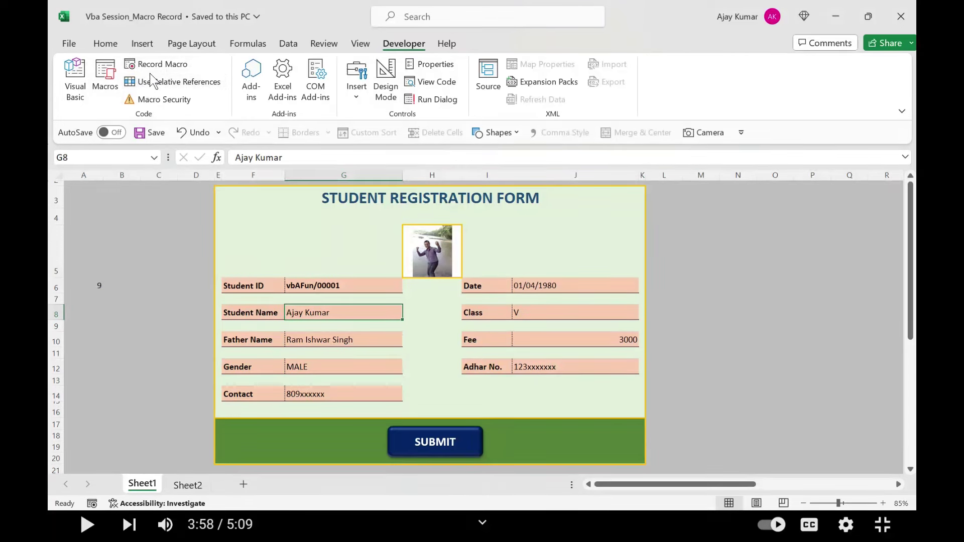
# Step: Begin recording the macro 'Data', then remove protection from the registration sheet
pyautogui.click(162, 65)
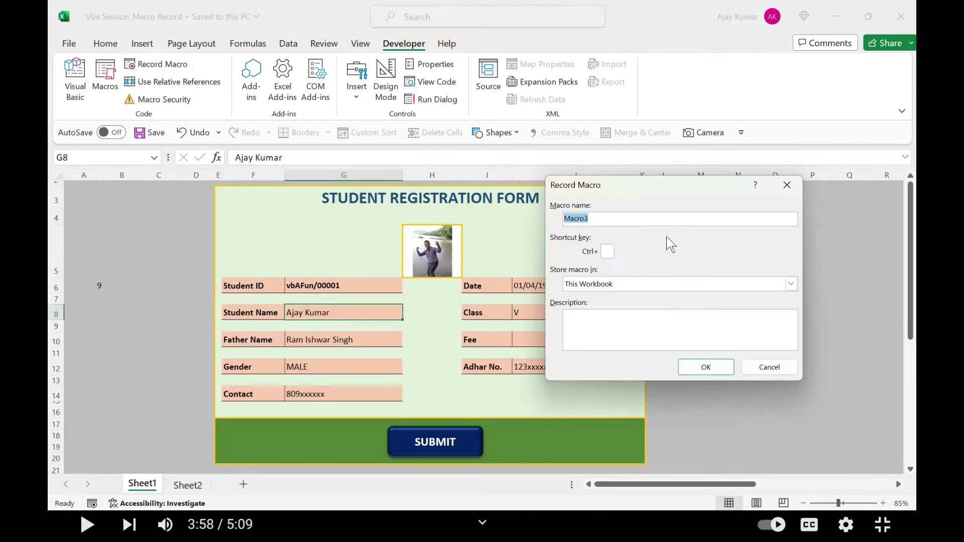
pyautogui.write('Data')
pyautogui.click(708, 367)
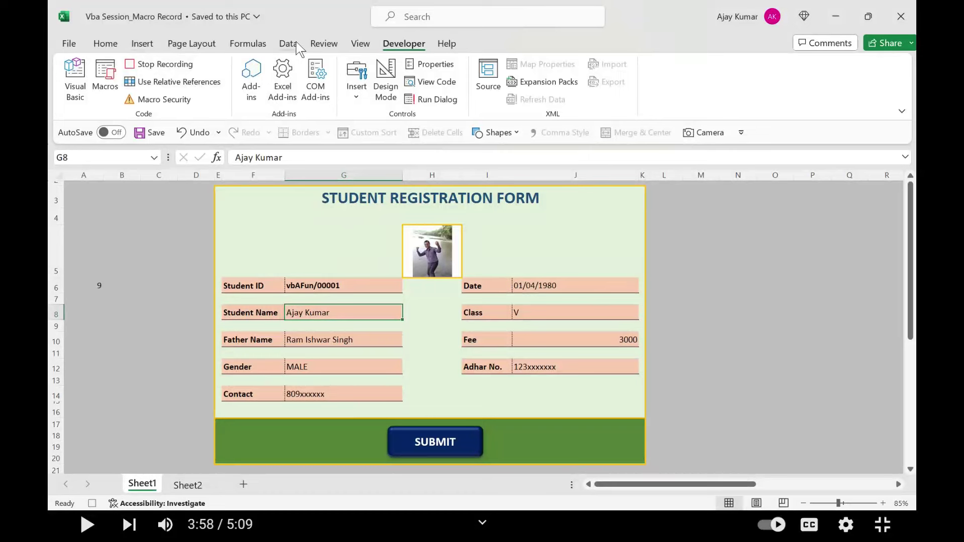
pyautogui.click(323, 43)
pyautogui.click(645, 93)
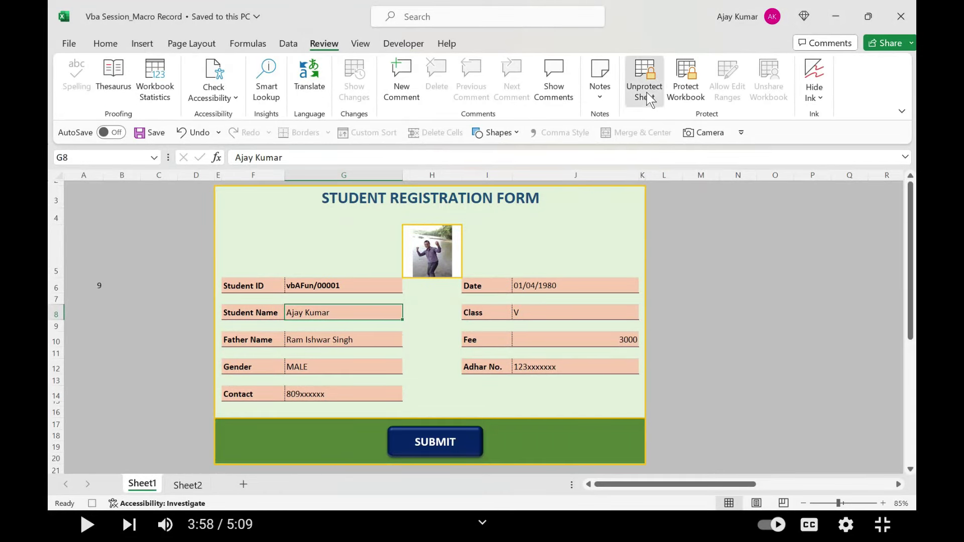
# Step: Copy the Student ID, Name, Father Name, Gender and Contact values, then go to Sheet2
pyautogui.click(357, 286)
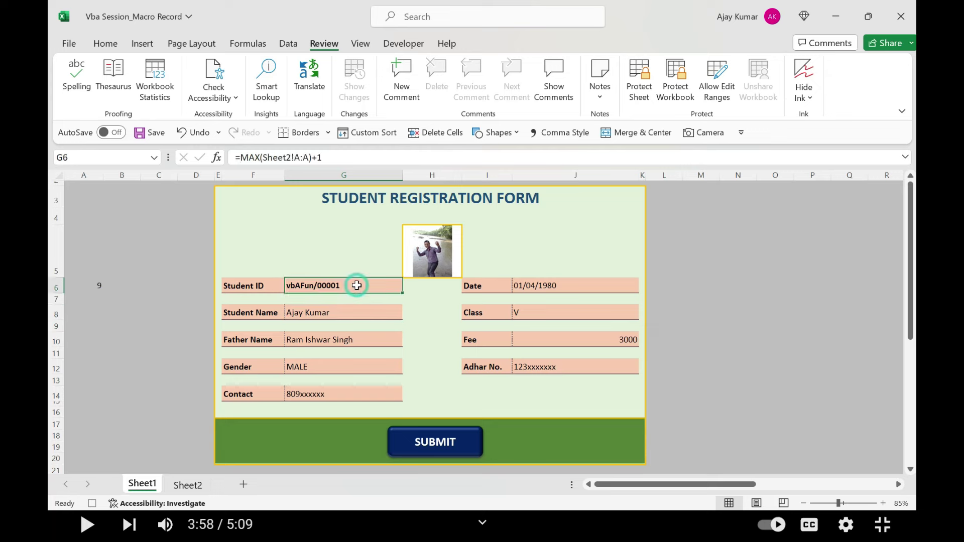
pyautogui.keyDown('ctrl'); pyautogui.click(362, 313); pyautogui.keyUp('ctrl')
pyautogui.keyDown('ctrl'); pyautogui.click(367, 341); pyautogui.keyUp('ctrl')
pyautogui.keyDown('ctrl'); pyautogui.click(376, 367); pyautogui.keyUp('ctrl')
pyautogui.keyDown('ctrl'); pyautogui.click(384, 393); pyautogui.keyUp('ctrl')
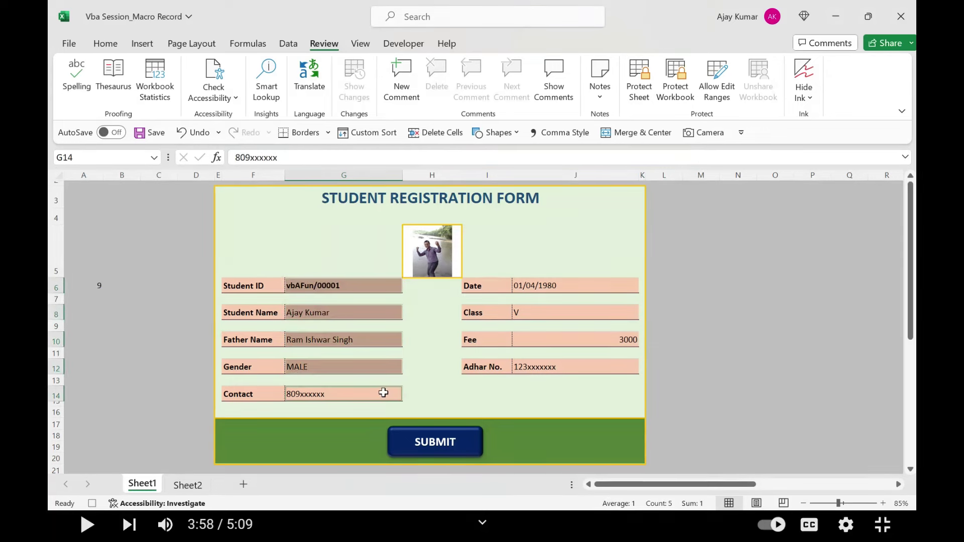
pyautogui.hotkey('ctrl', 'c')
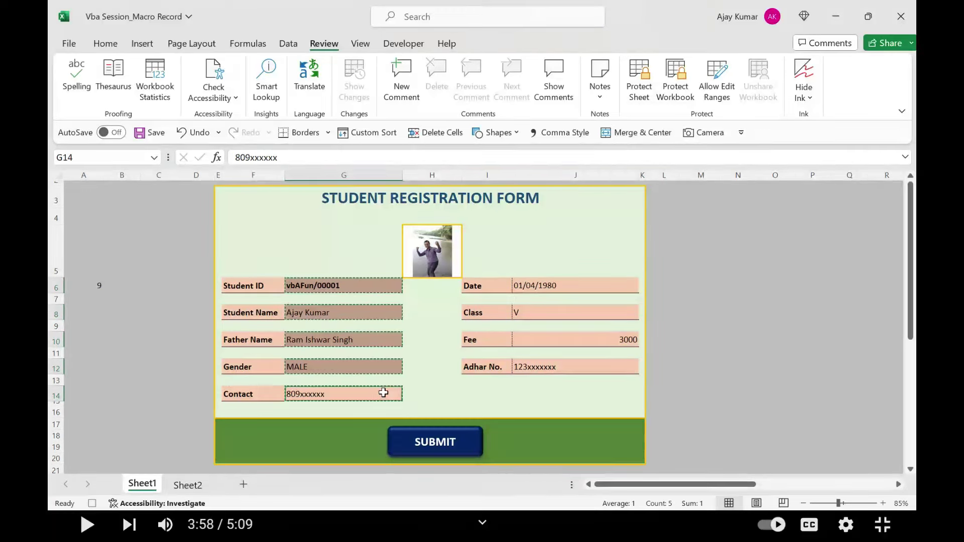
pyautogui.click(189, 486)
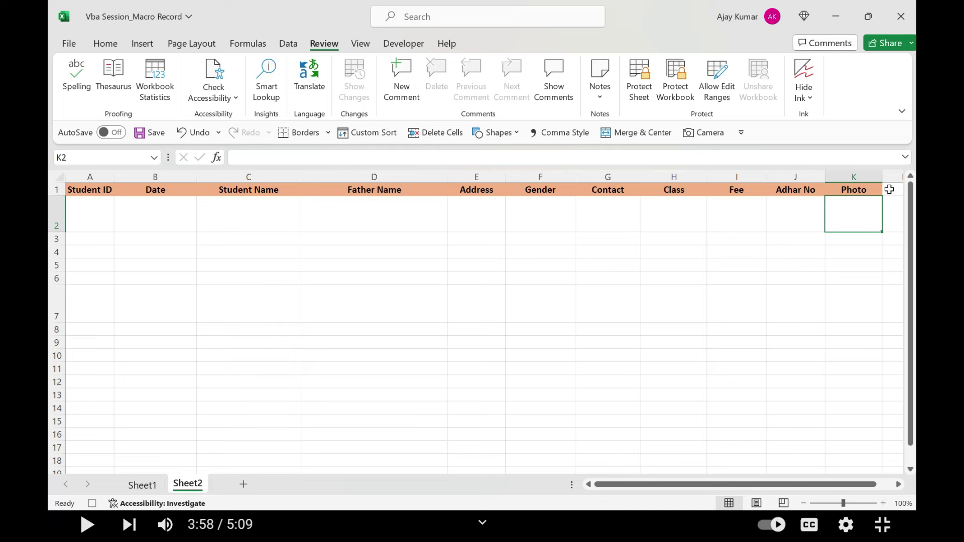
# Step: Jump from L1 to the last row, across to column A, and back up to A1
pyautogui.click(889, 189)
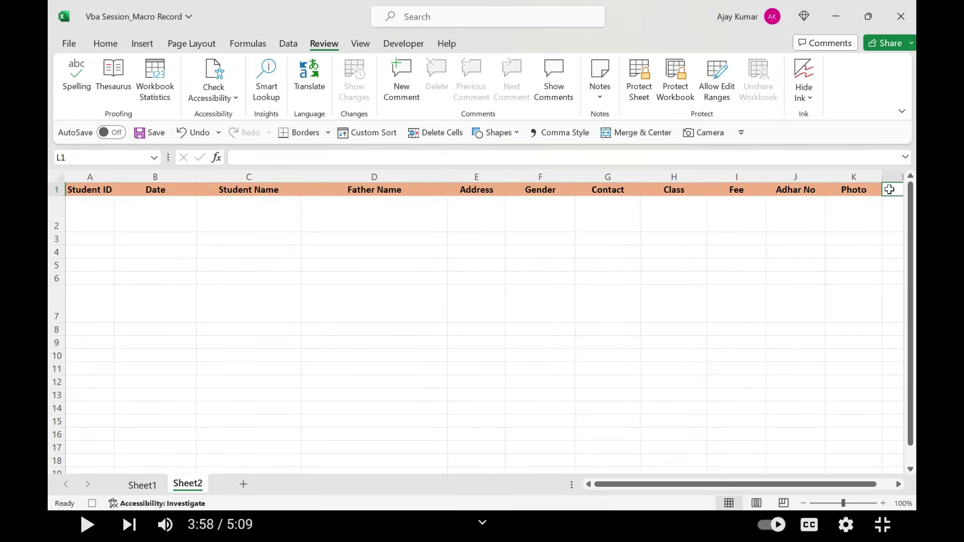
pyautogui.hotkey('ctrl', 'Down')
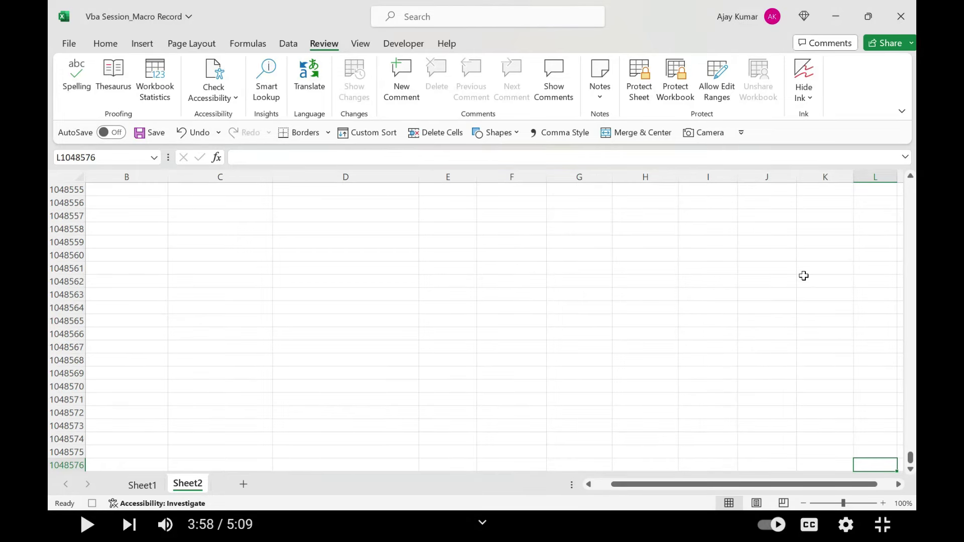
pyautogui.hotkey('ctrl', 'Left')
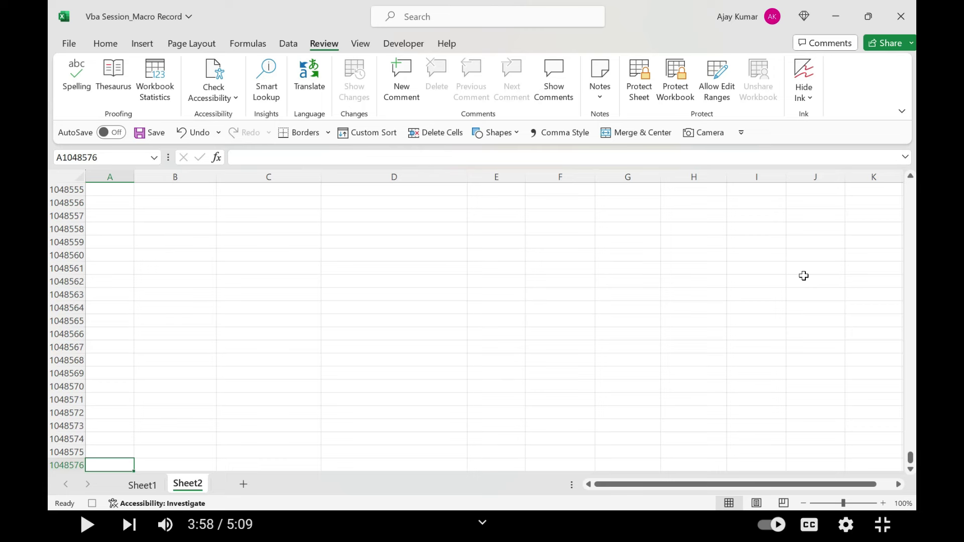
pyautogui.hotkey('ctrl', 'Up')
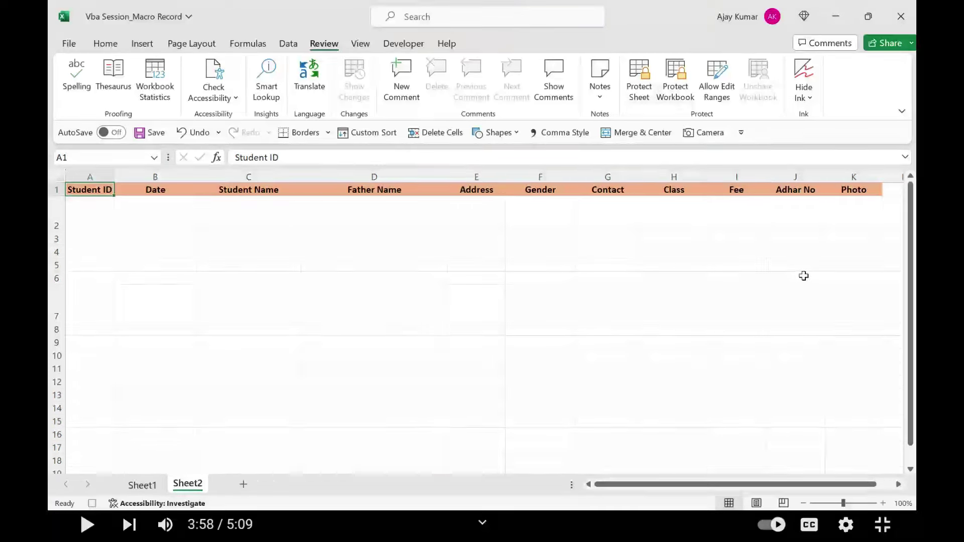
# Step: Turn on relative references, then paste the entries into A2 as transposed values
pyautogui.click(414, 44)
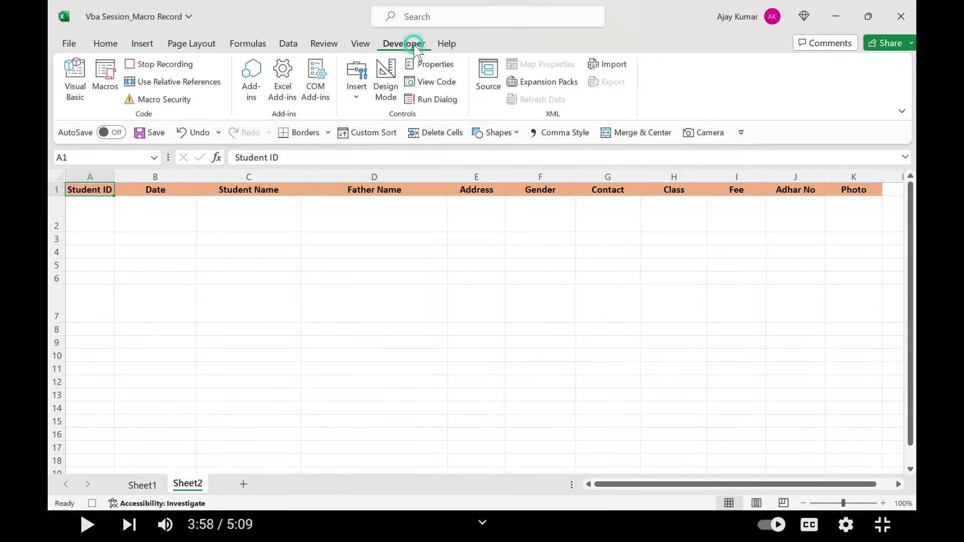
pyautogui.click(174, 83)
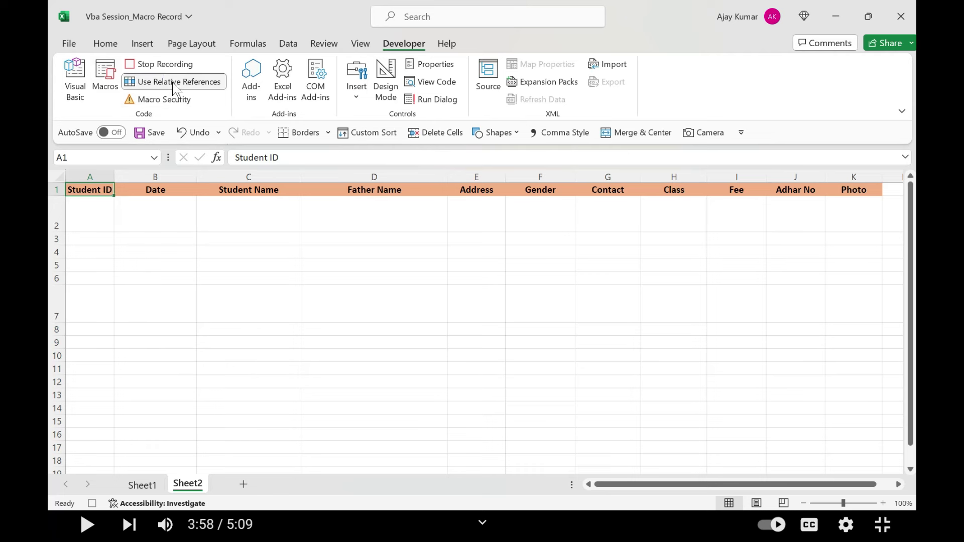
pyautogui.press('Down')
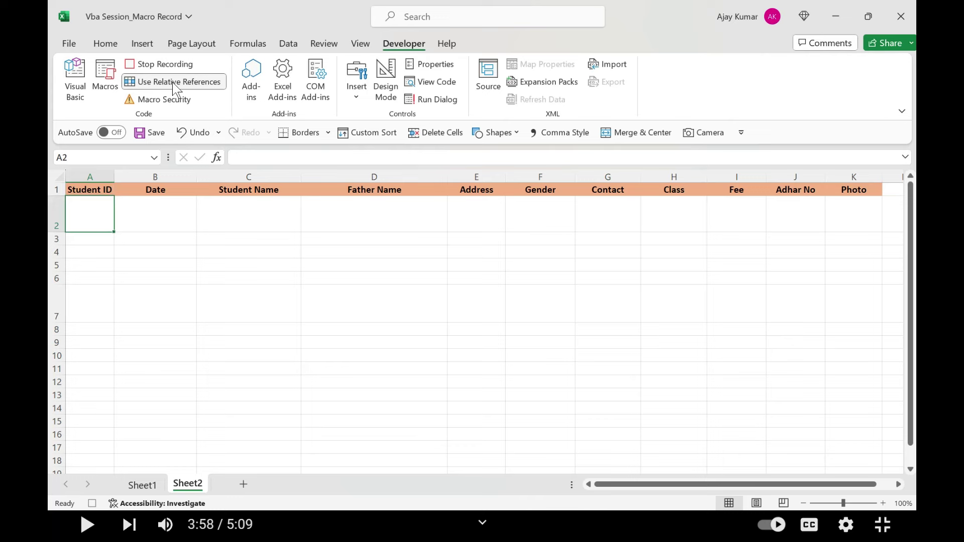
pyautogui.rightClick(88, 213)
pyautogui.click(108, 187)
pyautogui.click(85, 163)
pyautogui.click(221, 286)
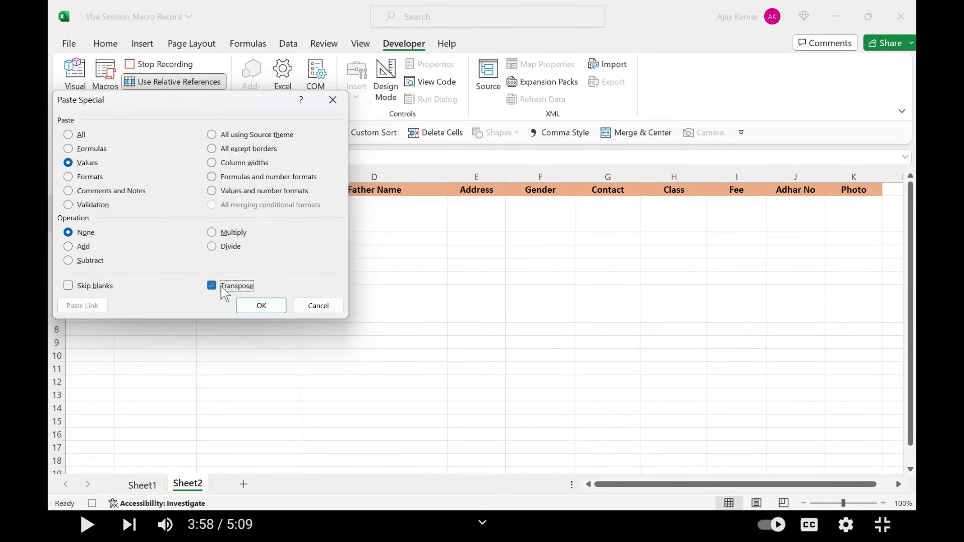
pyautogui.click(273, 309)
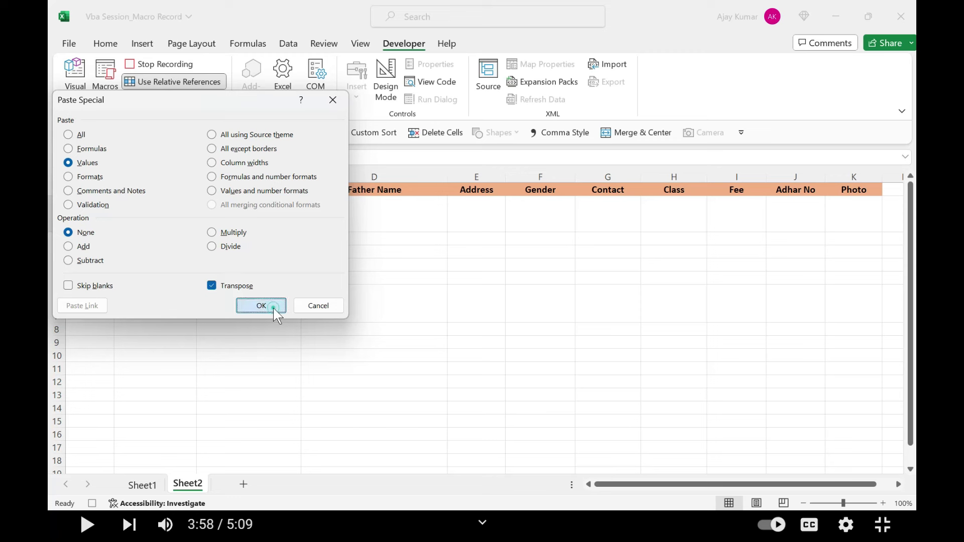
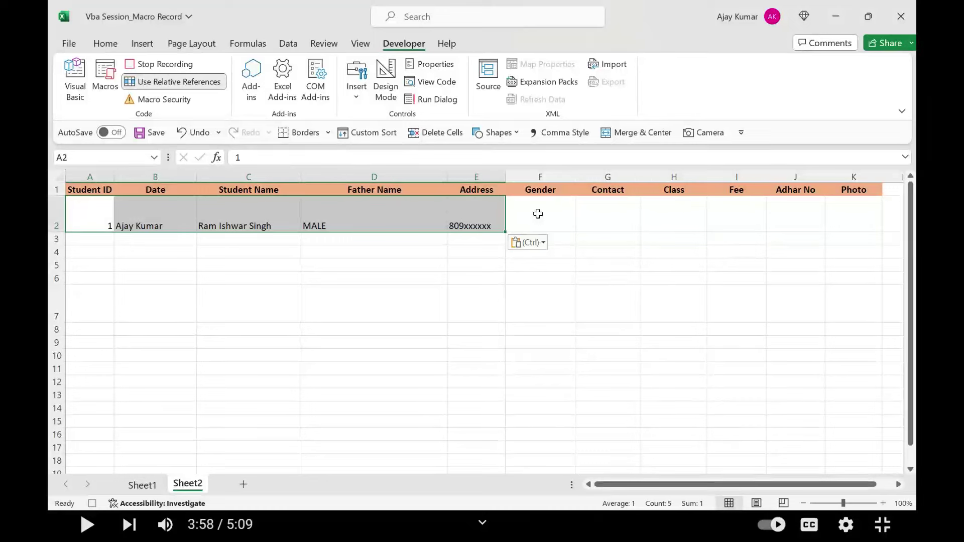
# Step: With F2 selected and relative references on, copy the form's Date, Class, Fee and Adhar No. entries
pyautogui.click(538, 214)
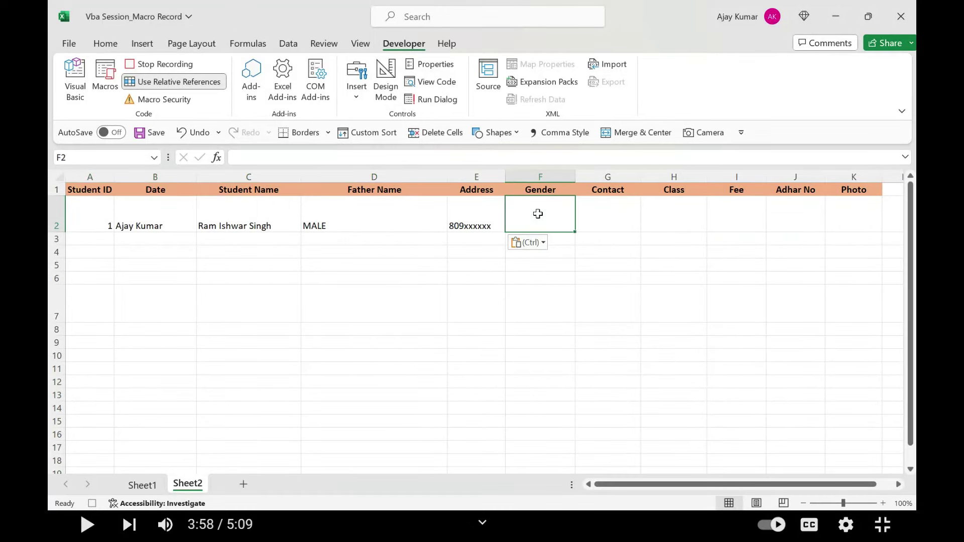
pyautogui.click(172, 84)
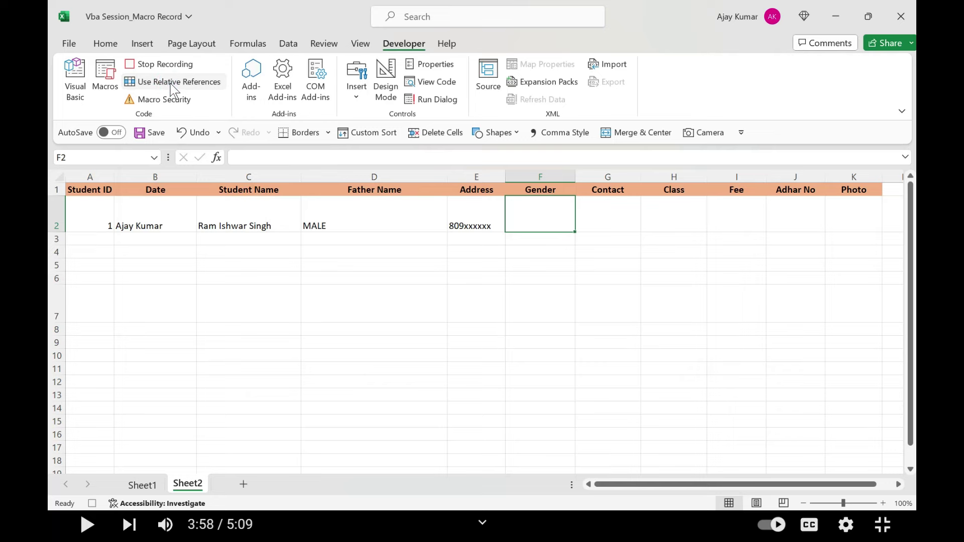
pyautogui.click(147, 484)
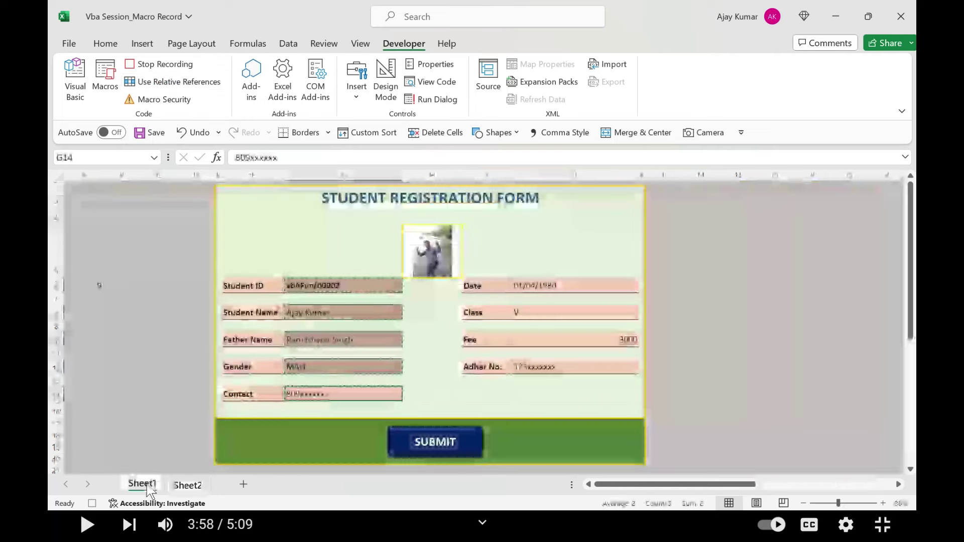
pyautogui.click(525, 286)
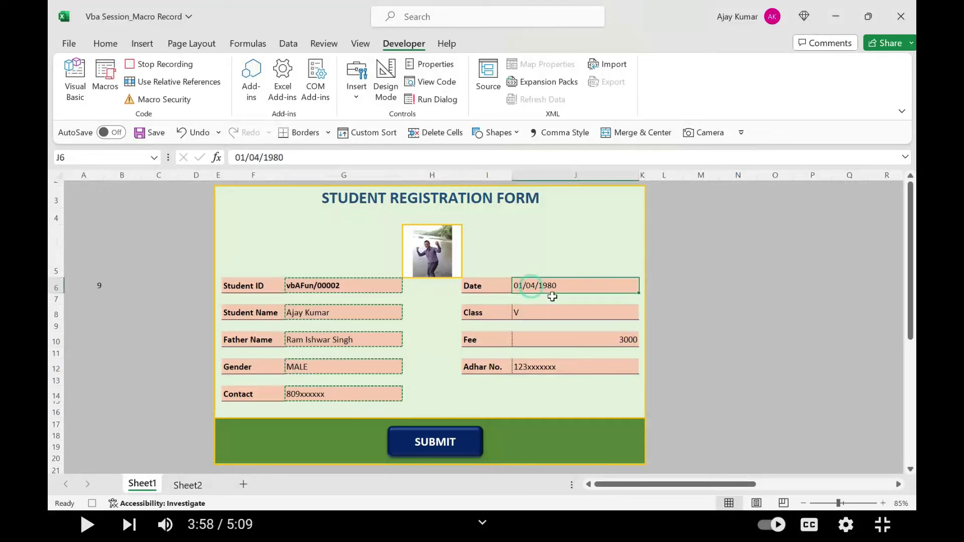
pyautogui.keyDown('ctrl'); pyautogui.click(556, 314); pyautogui.keyUp('ctrl')
pyautogui.keyDown('ctrl'); pyautogui.click(585, 340); pyautogui.keyUp('ctrl')
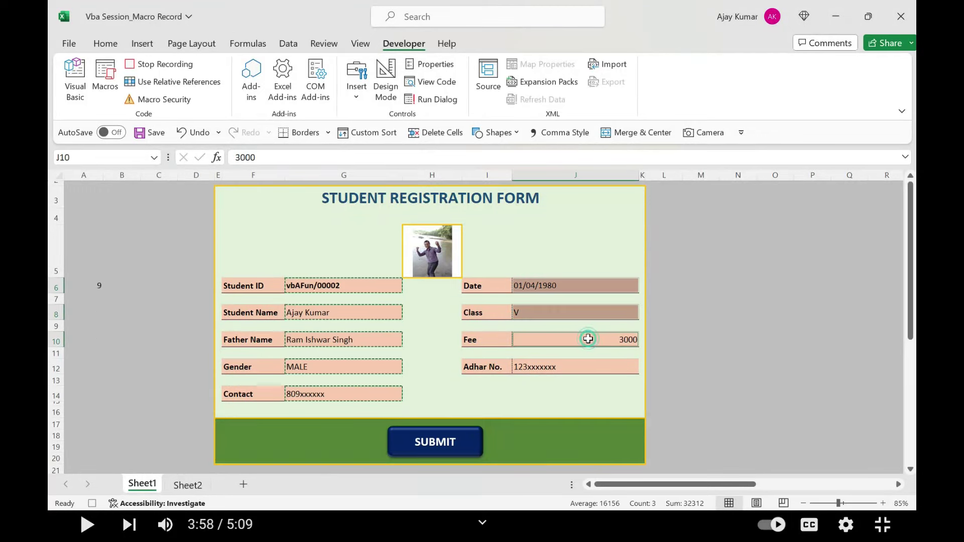
pyautogui.keyDown('ctrl'); pyautogui.click(589, 366); pyautogui.keyUp('ctrl')
pyautogui.hotkey('ctrl', 'c')
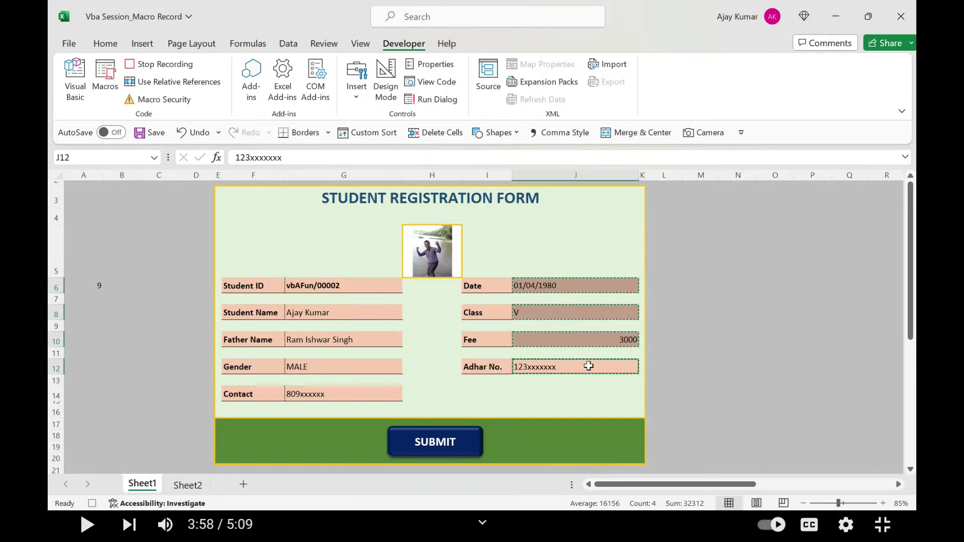
pyautogui.click(187, 485)
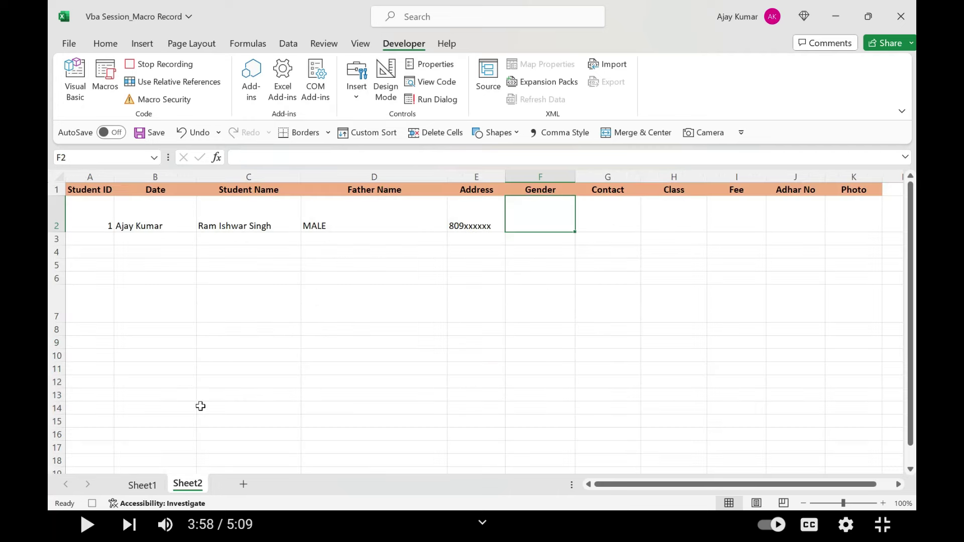
# Step: Paste the copied entries into F2 as values, transposed across the row
pyautogui.rightClick(537, 216)
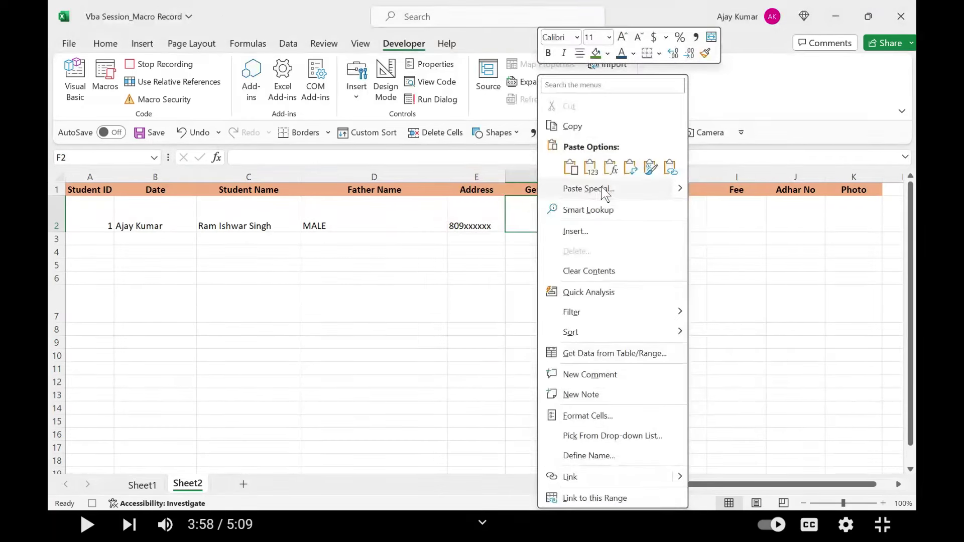
pyautogui.click(606, 190)
pyautogui.click(485, 159)
pyautogui.click(628, 281)
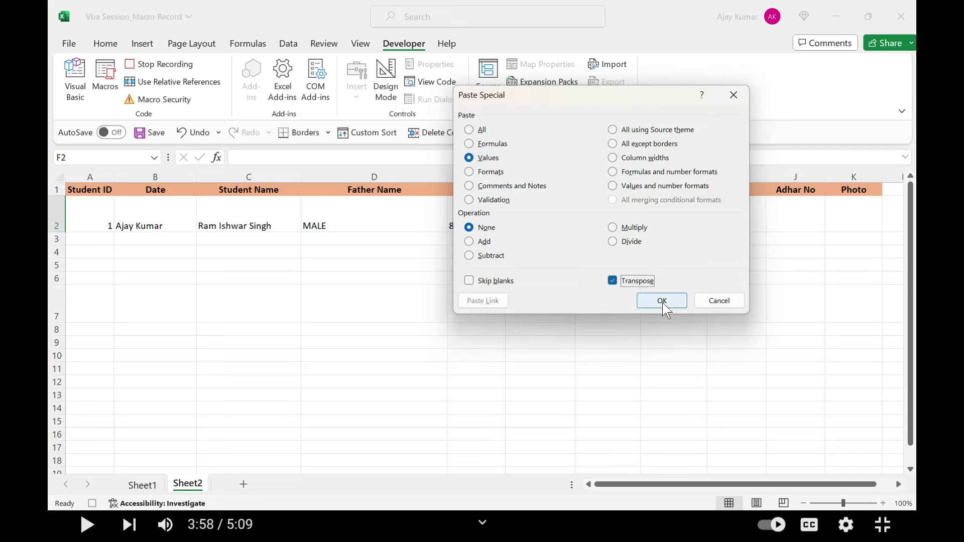
pyautogui.click(664, 301)
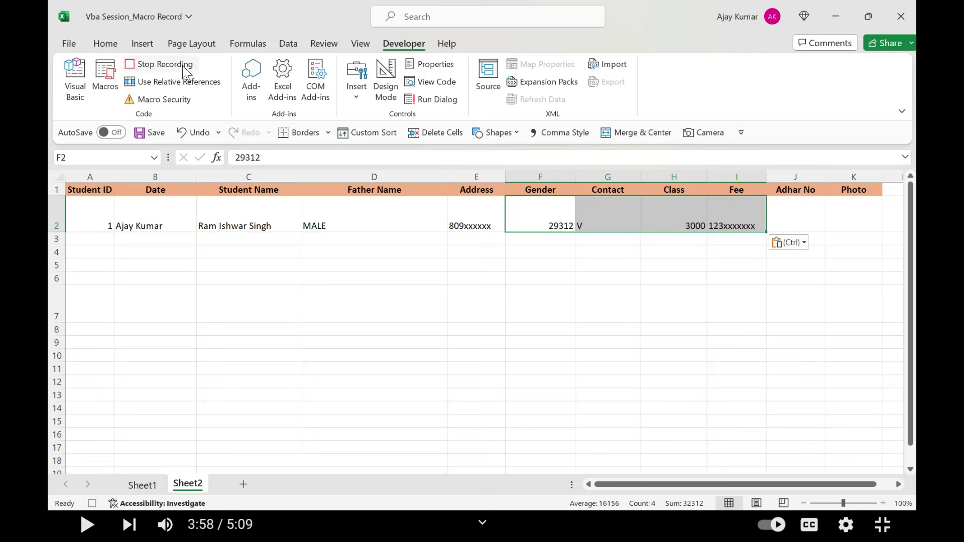
# Step: Copy the student's photo from H5 on Sheet1 and paste it into Sheet2 cell J2
pyautogui.click(179, 82)
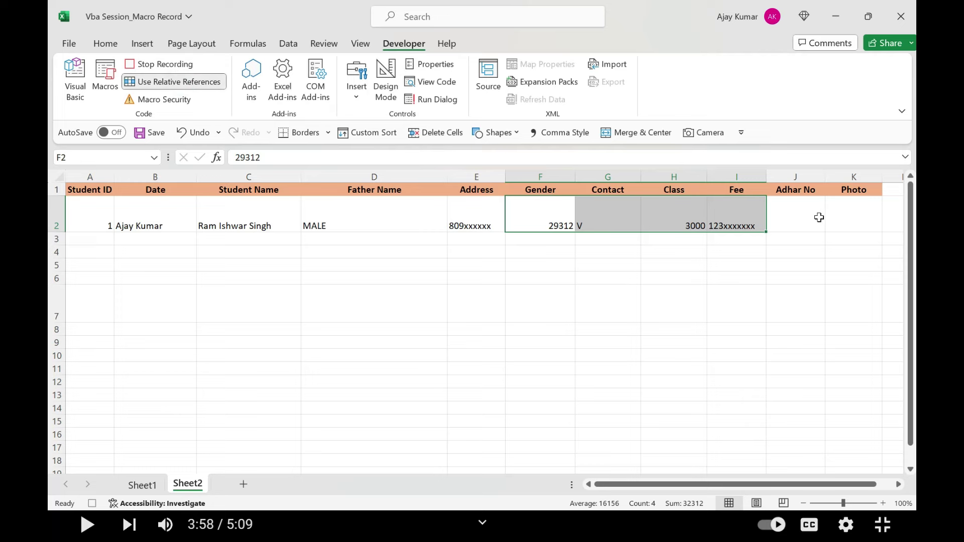
pyautogui.click(792, 214)
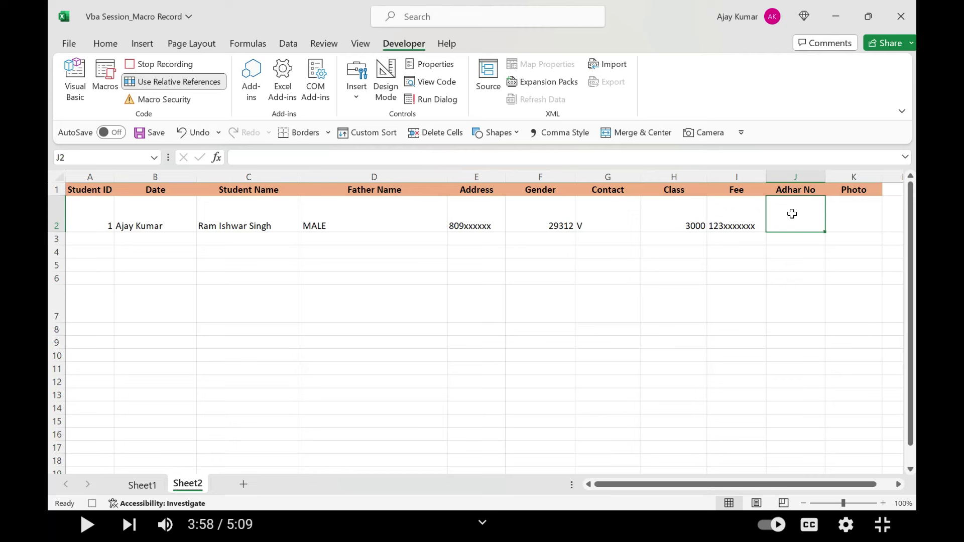
pyautogui.click(176, 83)
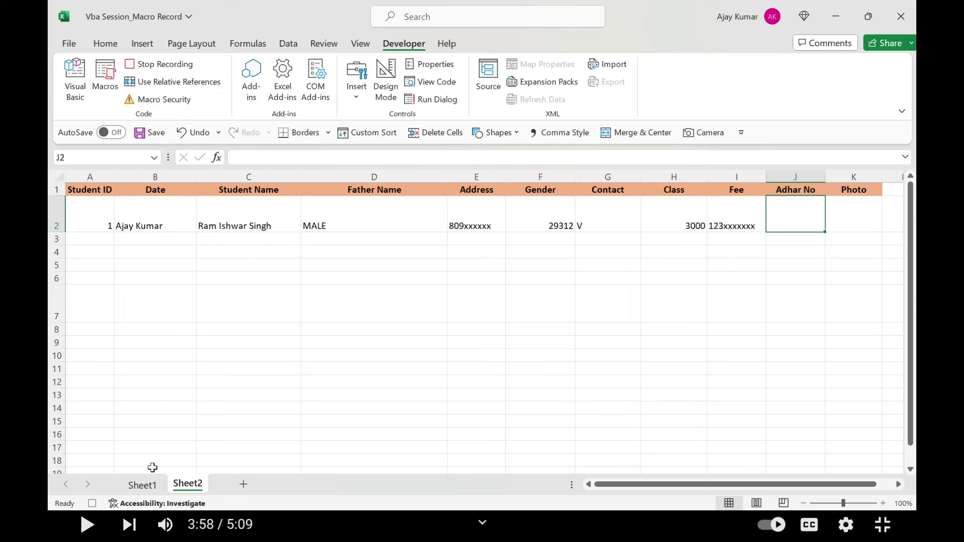
pyautogui.click(155, 485)
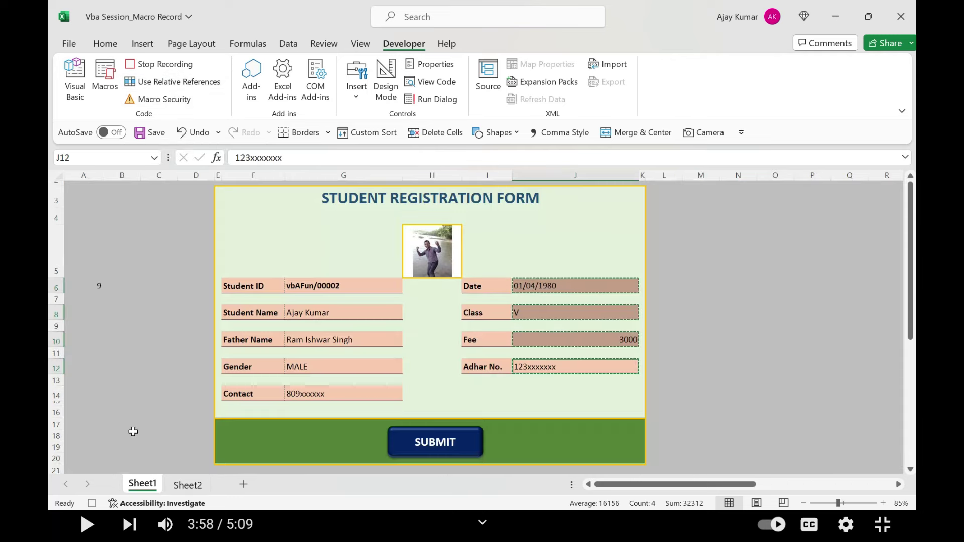
pyautogui.click(434, 247)
pyautogui.hotkey('ctrl', 'c')
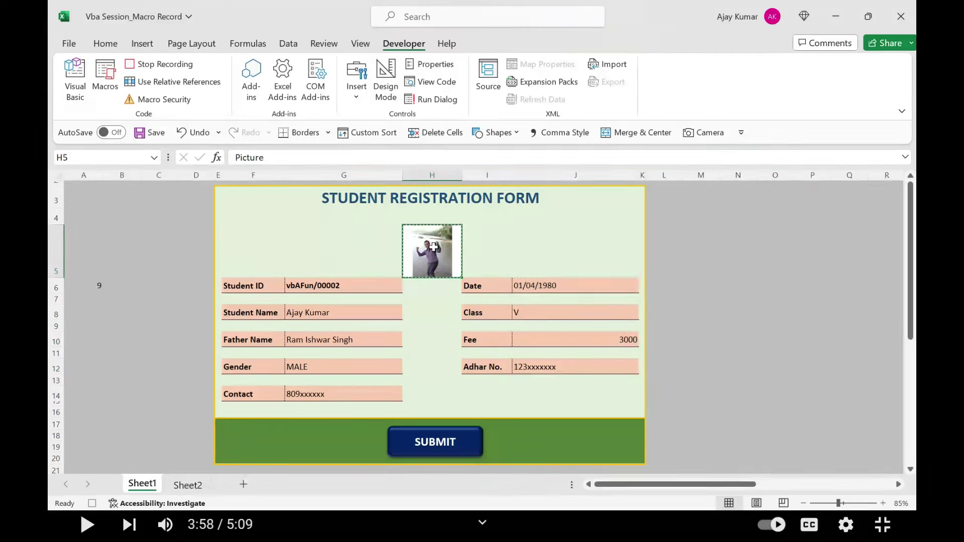
pyautogui.click(188, 485)
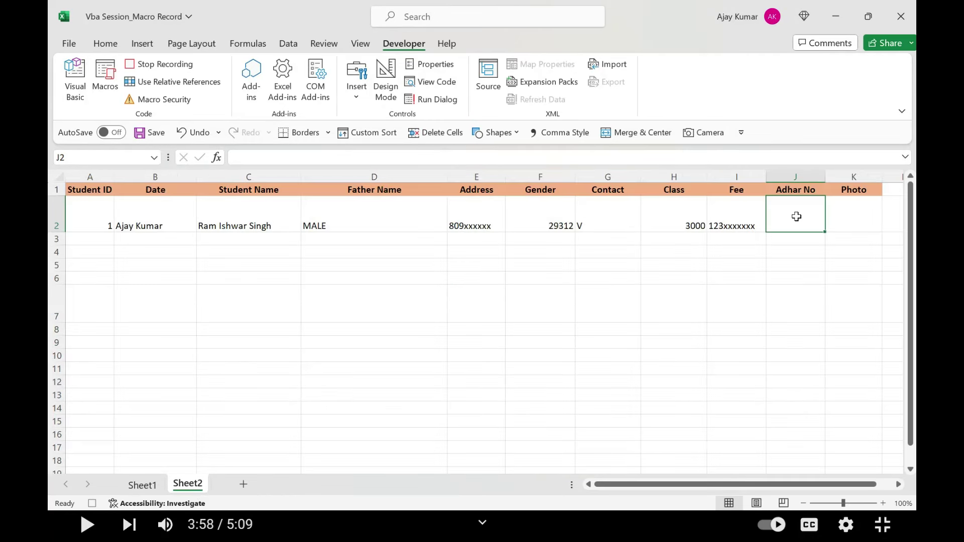
pyautogui.hotkey('ctrl', 'v')
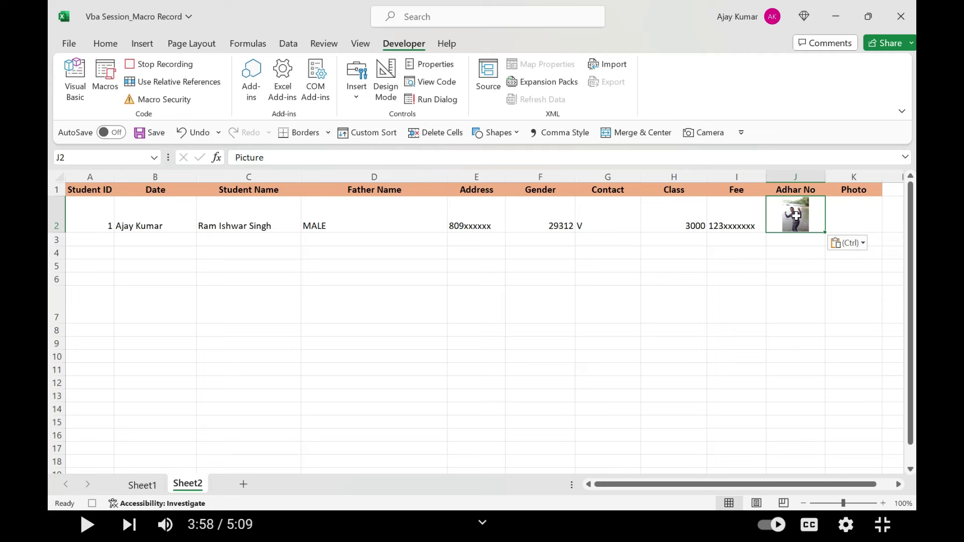
# Step: Clear the form entries in G8, G10, G12, G14 and J6, J8, J10, J12, then reselect G8
pyautogui.click(150, 485)
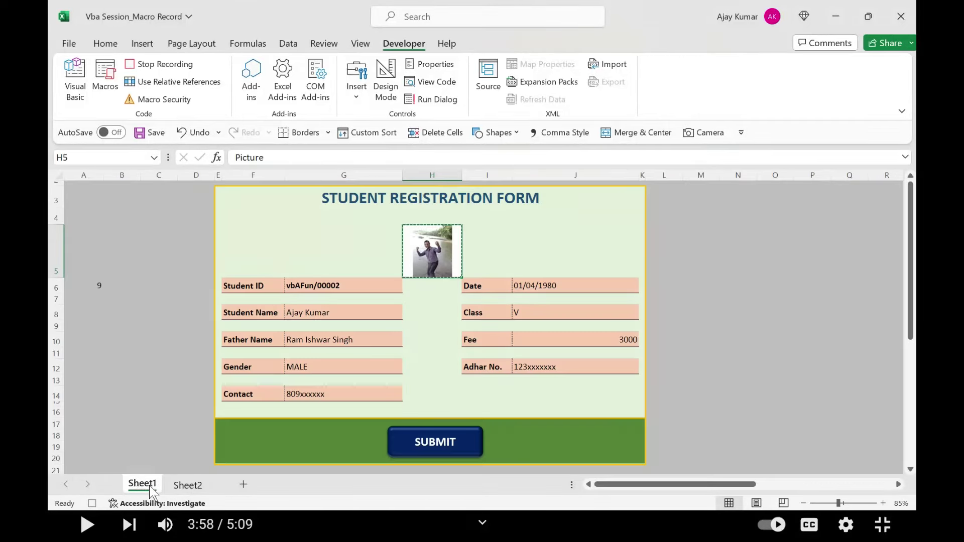
pyautogui.click(440, 251)
pyautogui.click(329, 314)
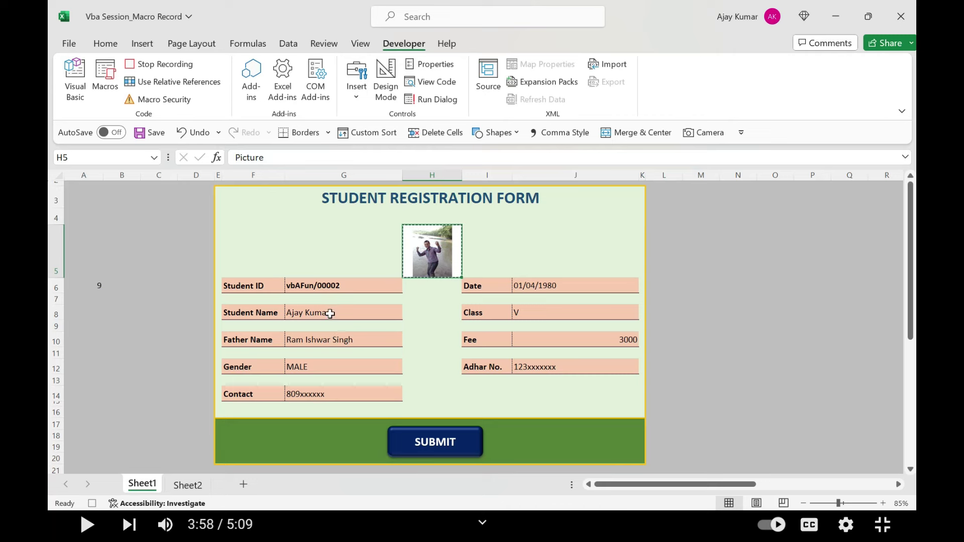
pyautogui.keyDown('ctrl'); pyautogui.click(346, 339); pyautogui.keyUp('ctrl')
pyautogui.keyDown('ctrl'); pyautogui.click(354, 367); pyautogui.keyUp('ctrl')
pyautogui.keyDown('ctrl'); pyautogui.click(372, 395); pyautogui.keyUp('ctrl')
pyautogui.keyDown('ctrl'); pyautogui.click(563, 286); pyautogui.keyUp('ctrl')
pyautogui.keyDown('ctrl'); pyautogui.click(582, 312); pyautogui.keyUp('ctrl')
pyautogui.keyDown('ctrl'); pyautogui.click(593, 340); pyautogui.keyUp('ctrl')
pyautogui.keyDown('ctrl'); pyautogui.click(601, 366); pyautogui.keyUp('ctrl')
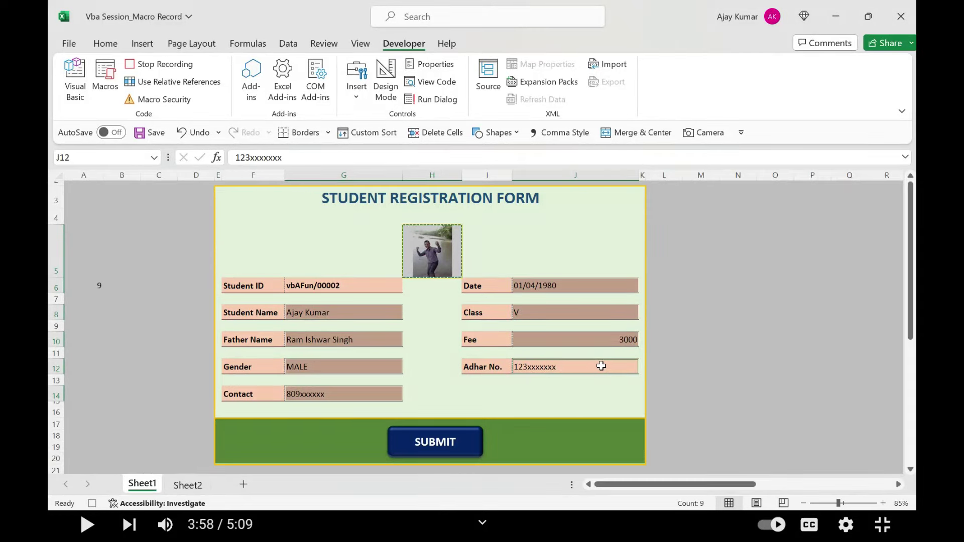
pyautogui.press('Delete')
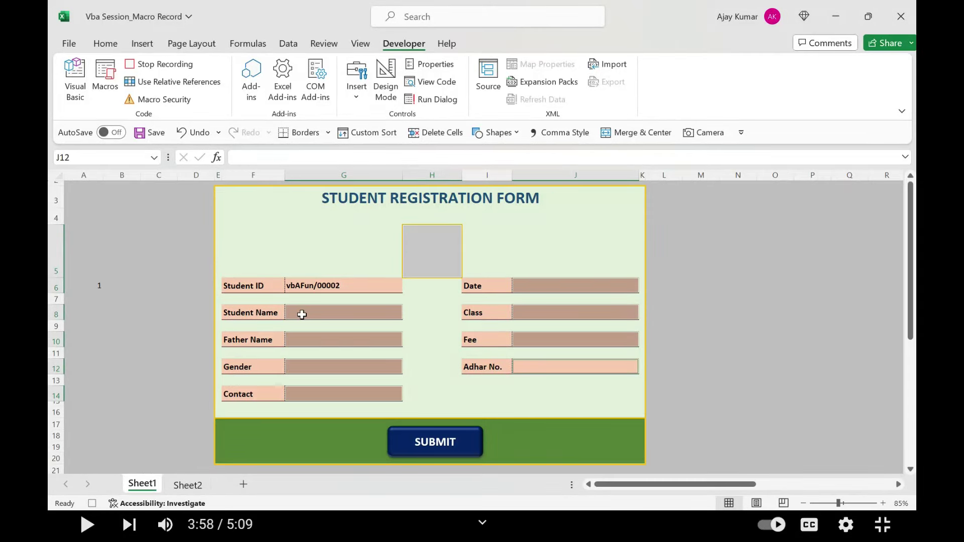
pyautogui.click(303, 315)
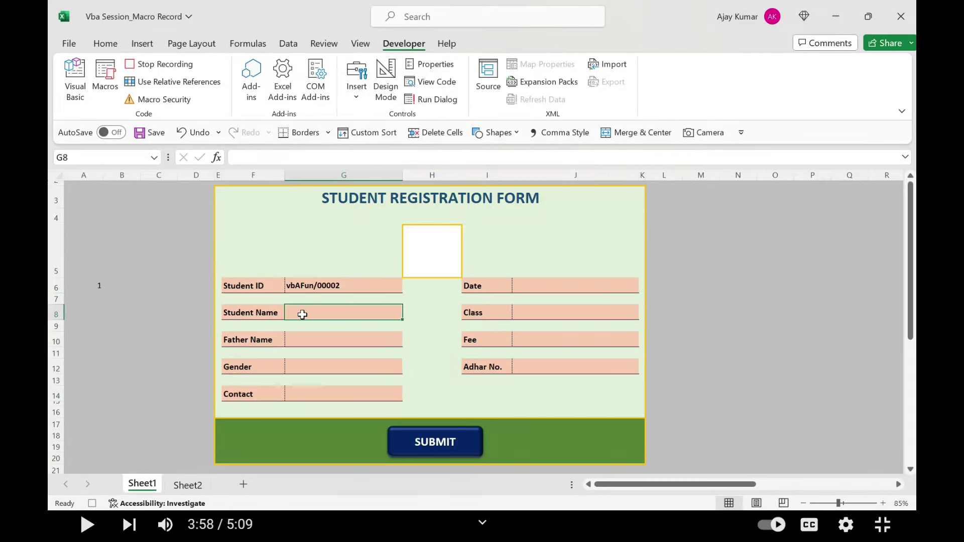
pyautogui.click(326, 44)
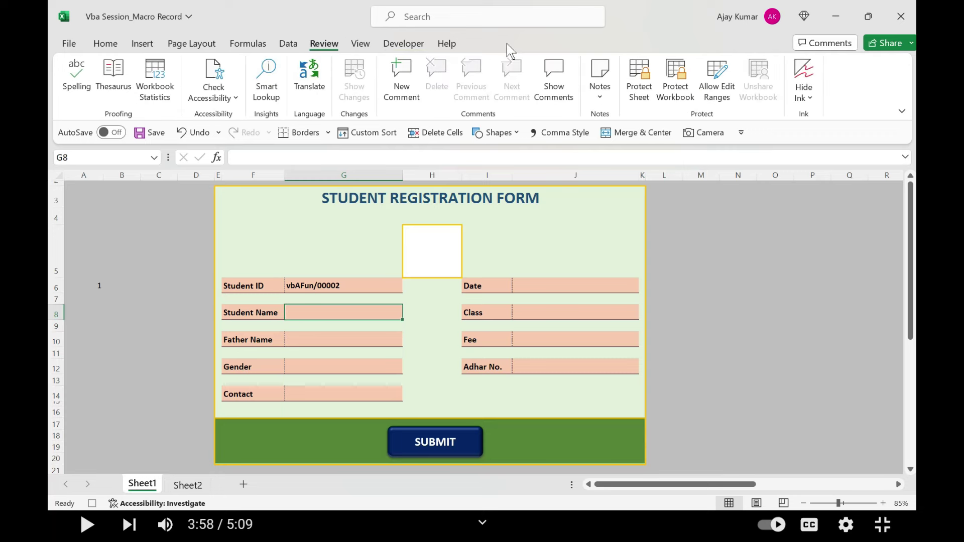
# Step: Protect the form sheet and stop the macro recording
pyautogui.click(638, 95)
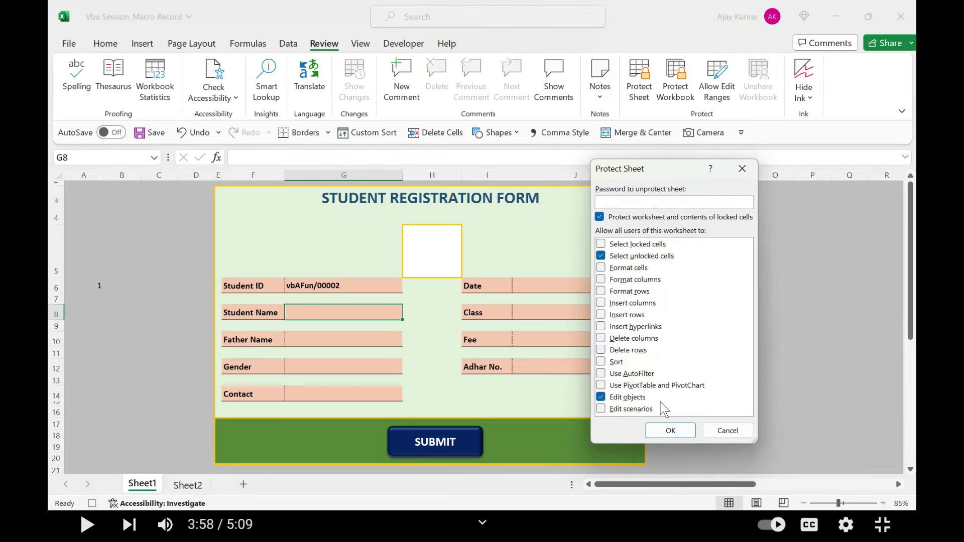
pyautogui.click(680, 432)
pyautogui.click(399, 44)
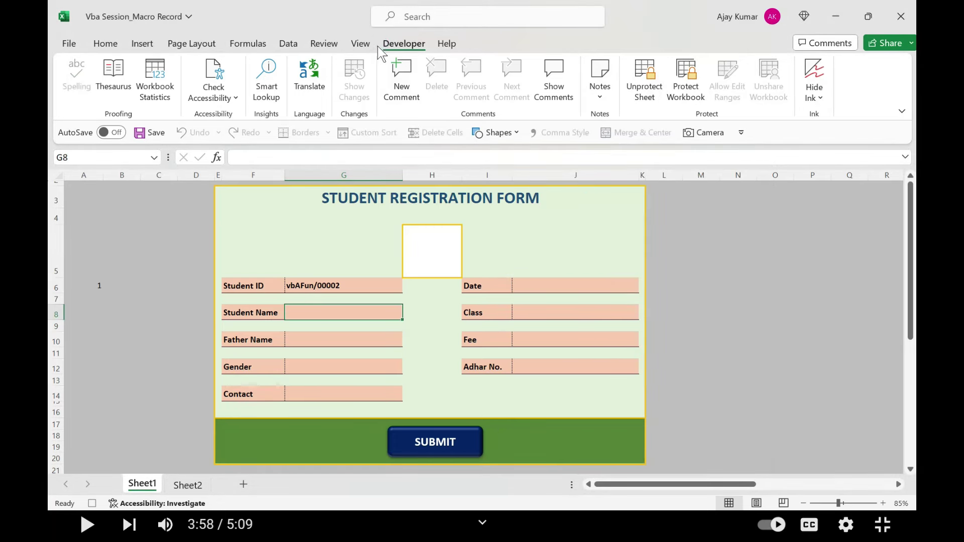
pyautogui.click(188, 64)
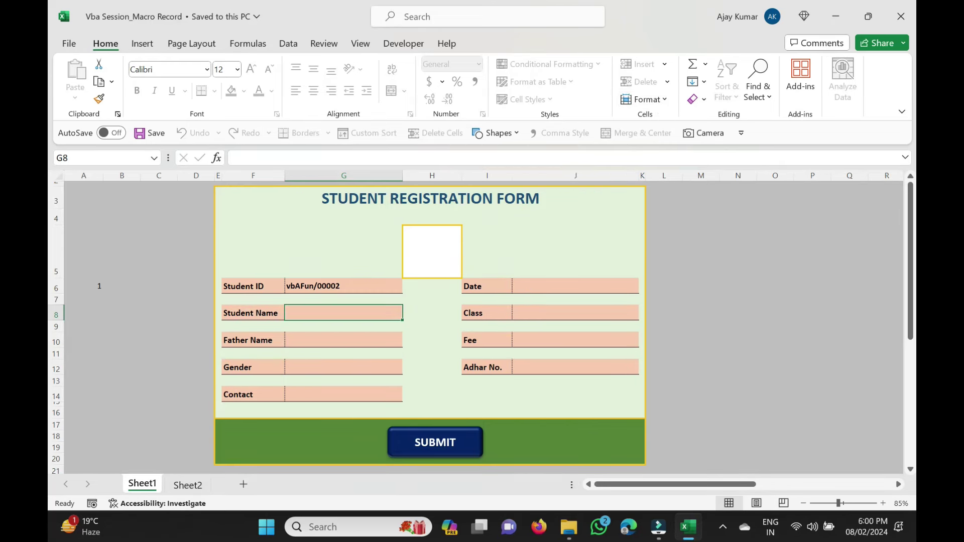
# Step: Assign the DataSave macro to the SUBMIT shape
pyautogui.rightClick(449, 444)
pyautogui.click(503, 394)
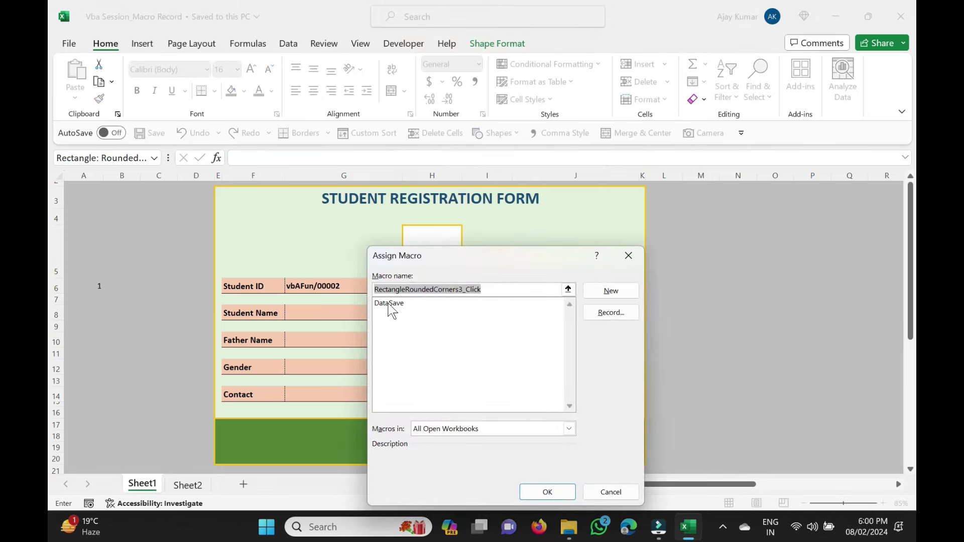
pyautogui.click(389, 305)
pyautogui.click(545, 491)
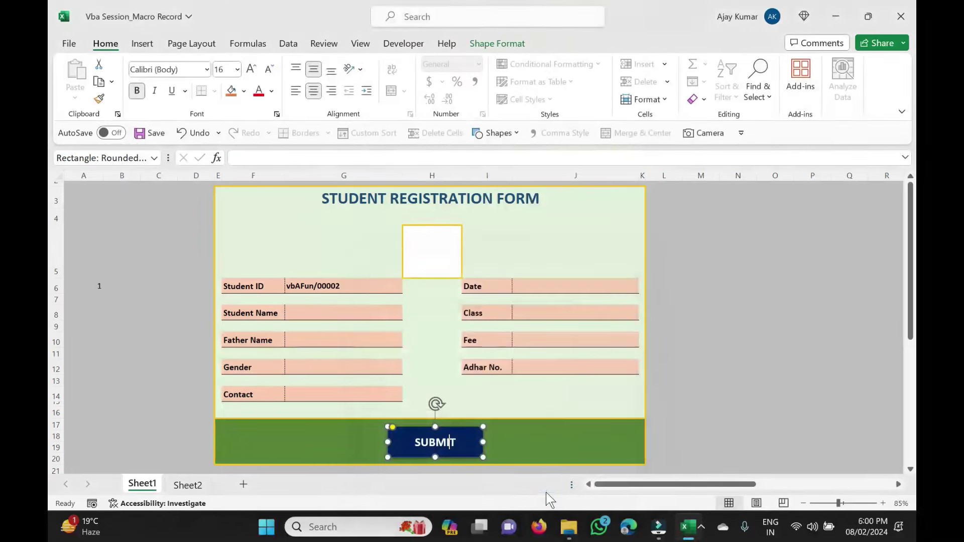
# Step: Enter the student's name, father's name, gender MALE and contact number in G8 to G14
pyautogui.click(331, 313)
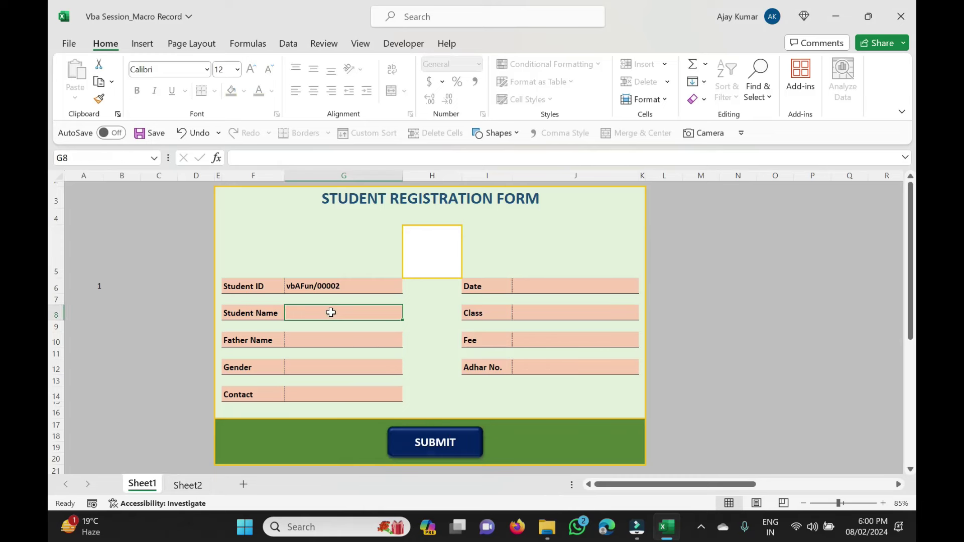
pyautogui.press('Return')
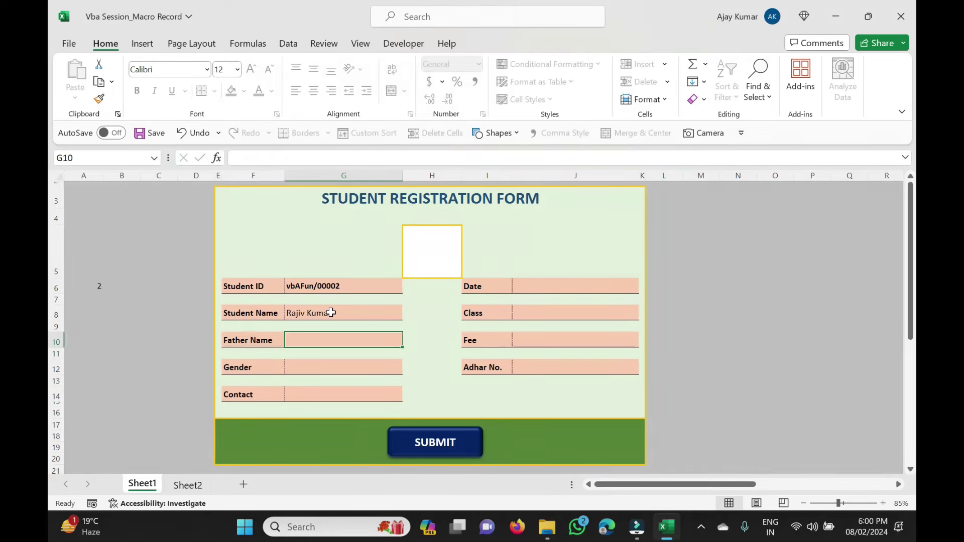
pyautogui.press('Return')
pyautogui.press('Return')
pyautogui.write('MALE')
pyautogui.press('Return')
pyautogui.press('Return')
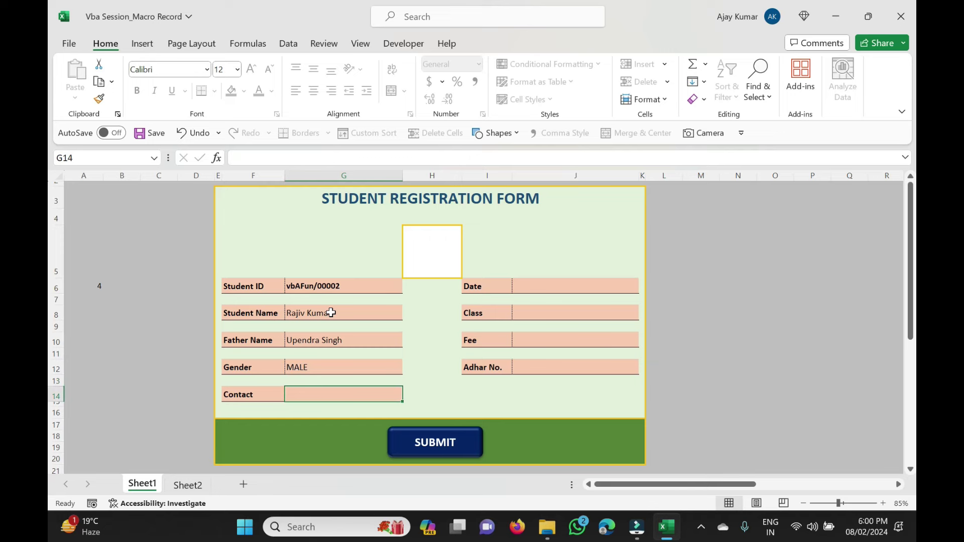
pyautogui.write('800xxxx')
pyautogui.press('Return')
# Step: Enter date 1/04/2010, class V, fee 3000 and the Adhar number in J6 to J12
pyautogui.click(547, 282)
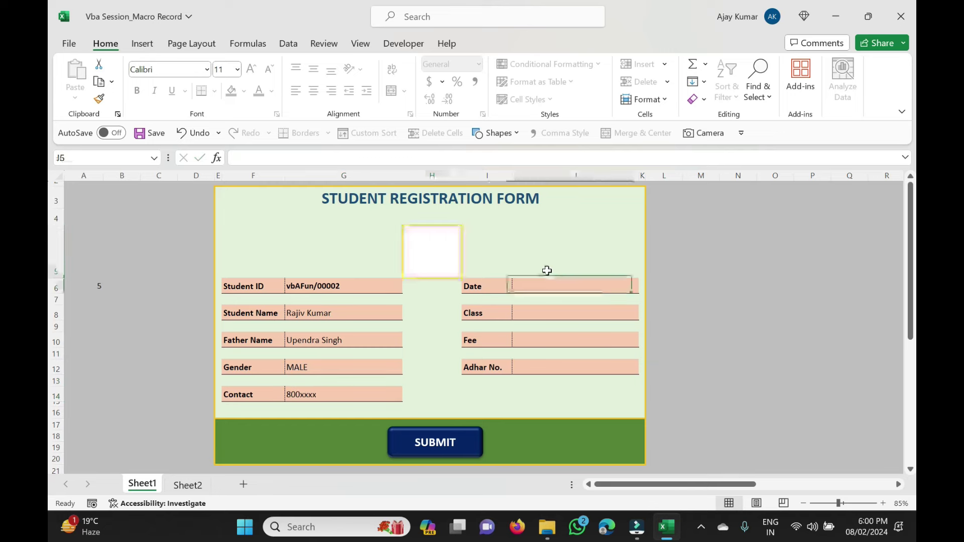
pyautogui.write('1/04/2')
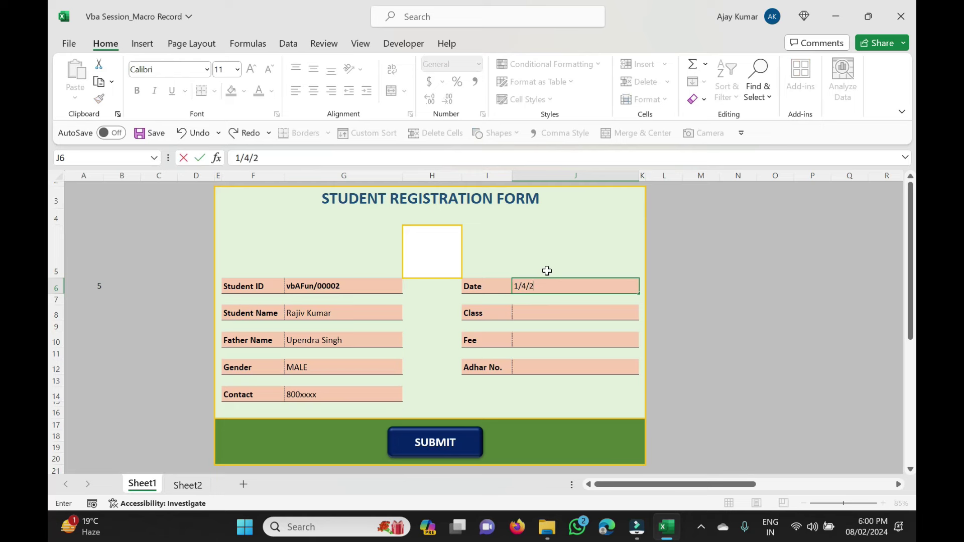
pyautogui.write('010')
pyautogui.press('Return')
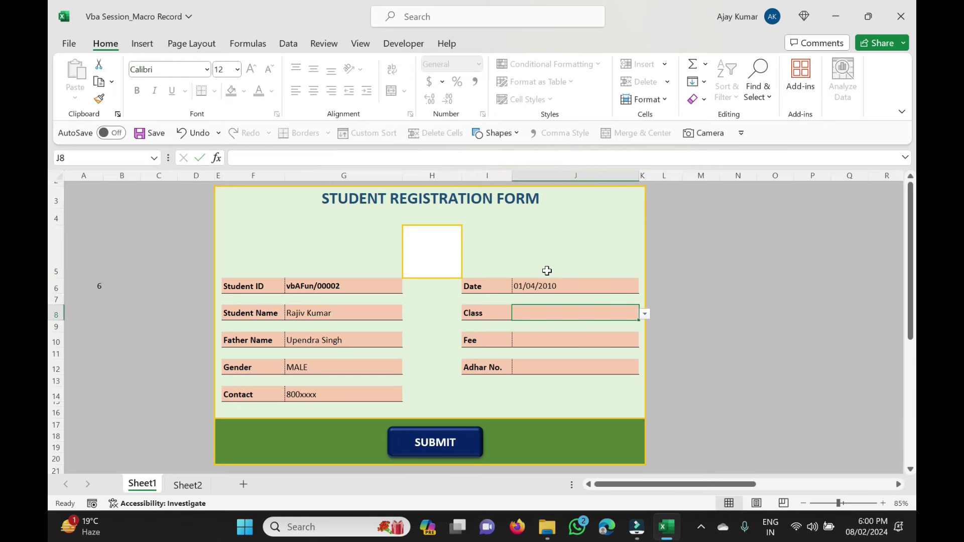
pyautogui.hotkey('alt', 'Down')
pyautogui.press('Return')
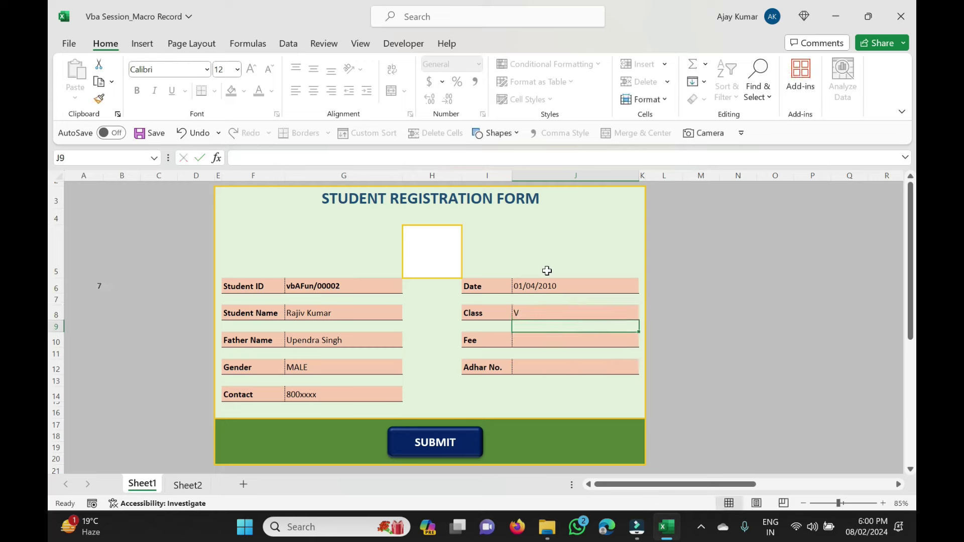
pyautogui.write('3000')
pyautogui.press('Return')
pyautogui.write('43343x')
pyautogui.press('Return')
pyautogui.click(435, 251)
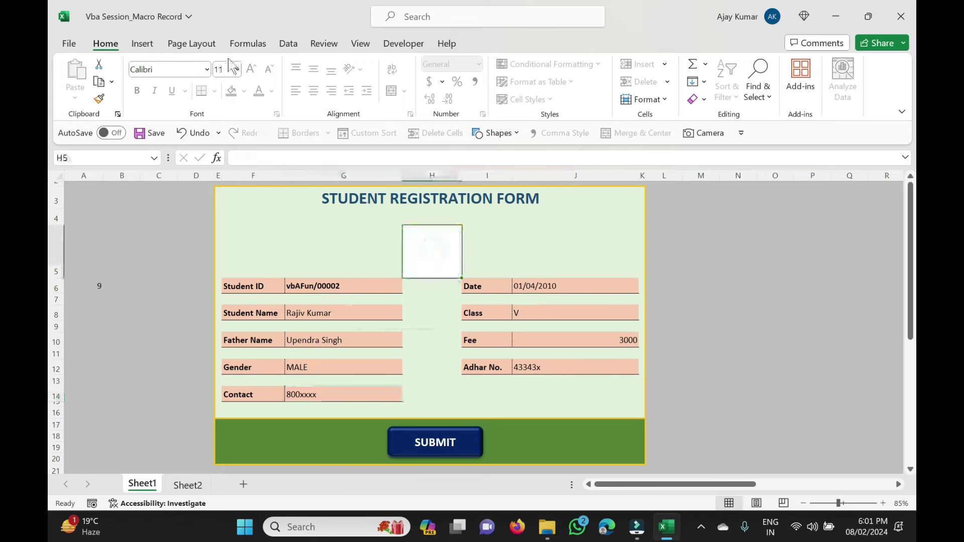
# Step: Place a student photo from this device into the H5 photo box
pyautogui.click(143, 44)
pyautogui.click(220, 85)
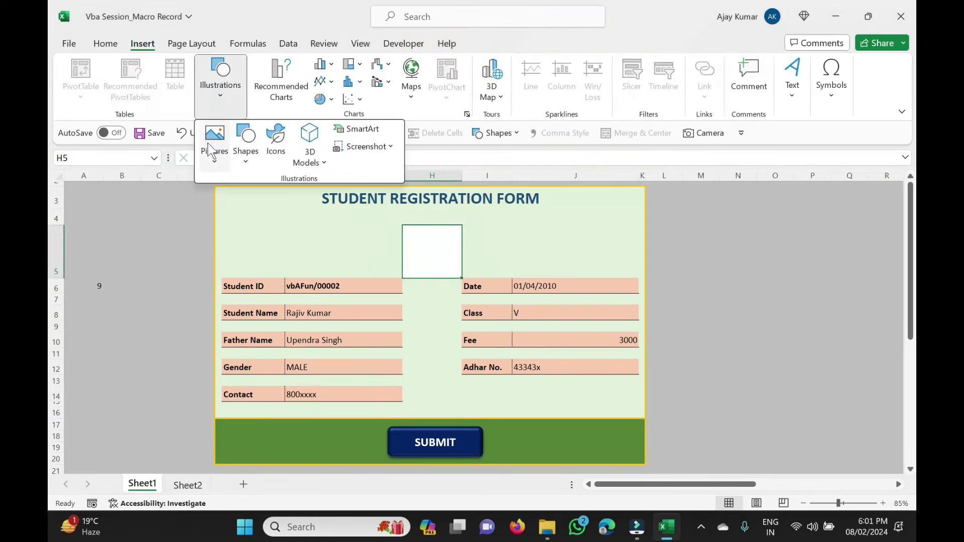
pyautogui.click(215, 144)
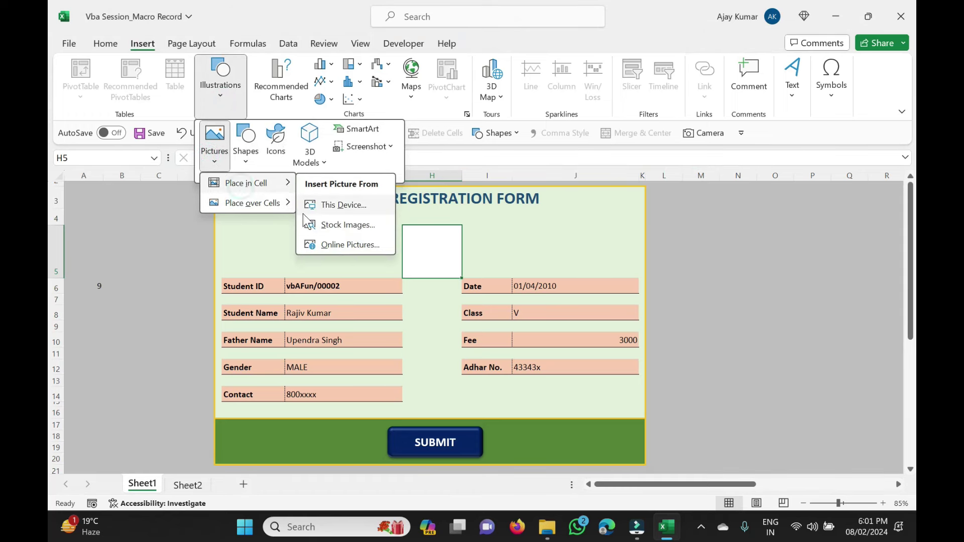
pyautogui.press('Escape')
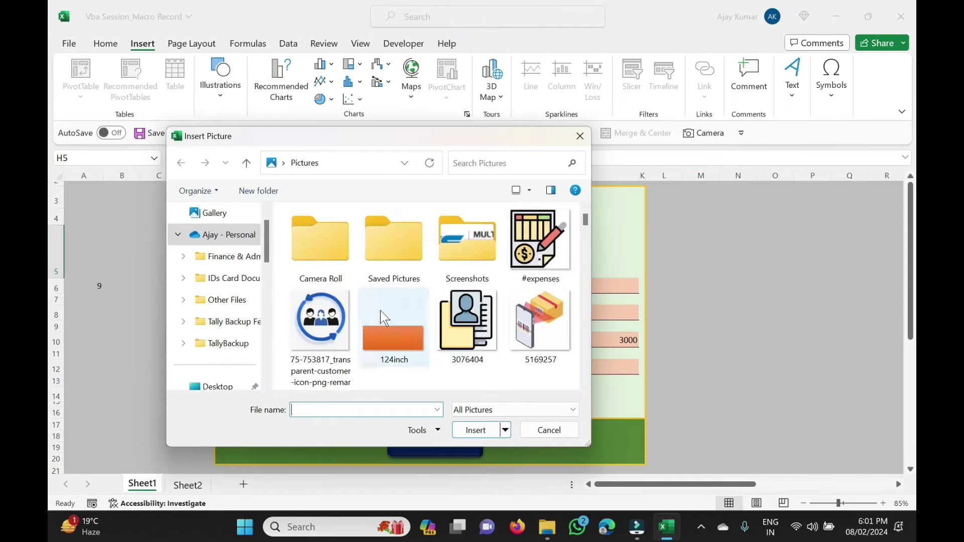
pyautogui.doubleClick(321, 239)
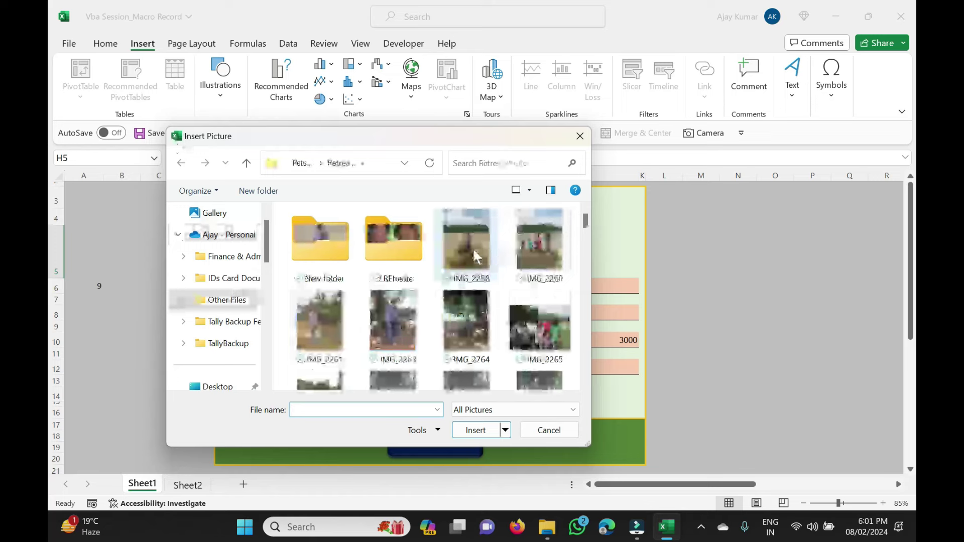
pyautogui.doubleClick(473, 249)
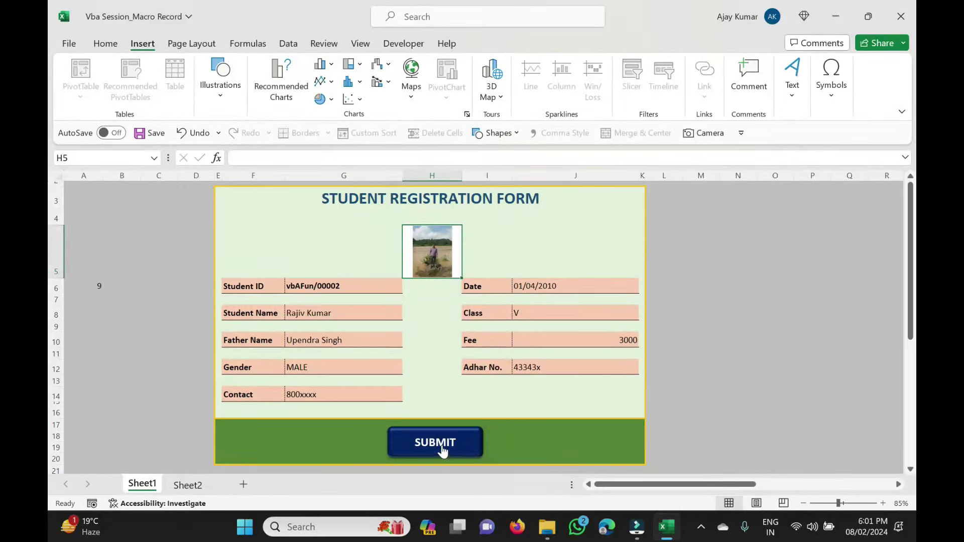
# Step: Submit the form with the SUBMIT button and check the cleared input cells
pyautogui.click(441, 448)
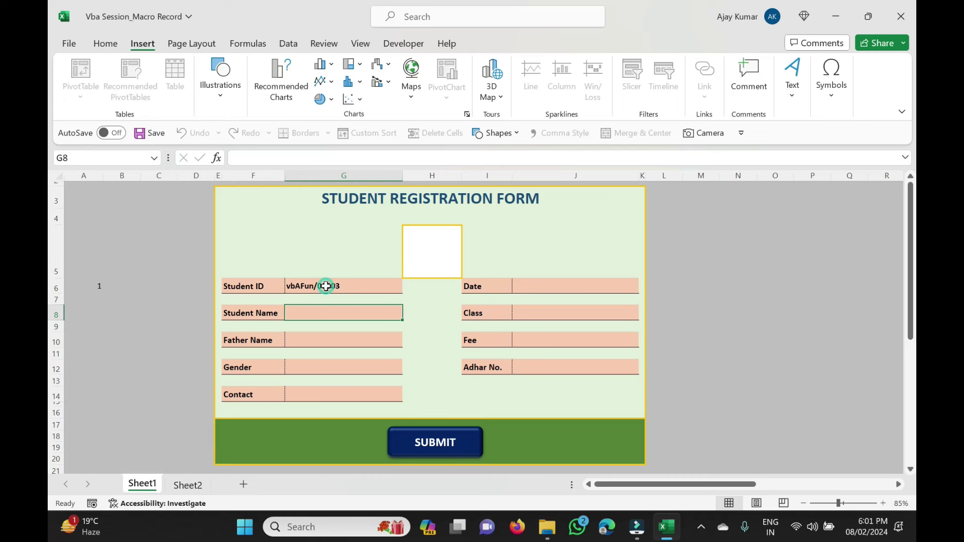
pyautogui.click(332, 312)
pyautogui.press('Return')
pyautogui.press('Return')
pyautogui.press('Return')
pyautogui.press('Return')
pyautogui.press('Return')
pyautogui.press('Return')
pyautogui.press('Return')
pyautogui.press('Return')
pyautogui.press('Return')
pyautogui.press('Return')
pyautogui.press('Return')
pyautogui.press('Return')
pyautogui.press('Return')
pyautogui.press('Return')
pyautogui.press('Return')
# Step: Drag Sheet2's row 3 taller to show the second photo fully, then return to Sheet1
pyautogui.click(187, 485)
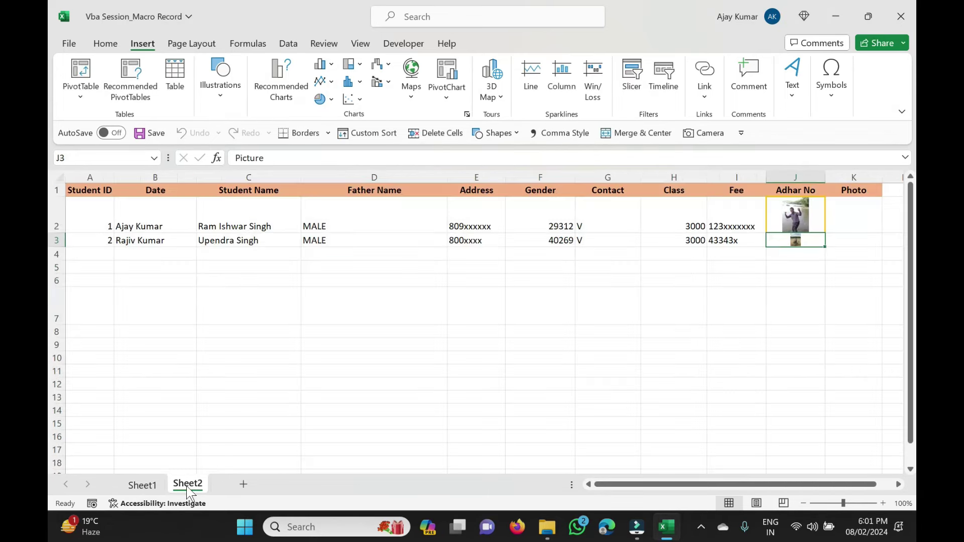
pyautogui.moveTo(96, 241); pyautogui.dragTo(814, 254)
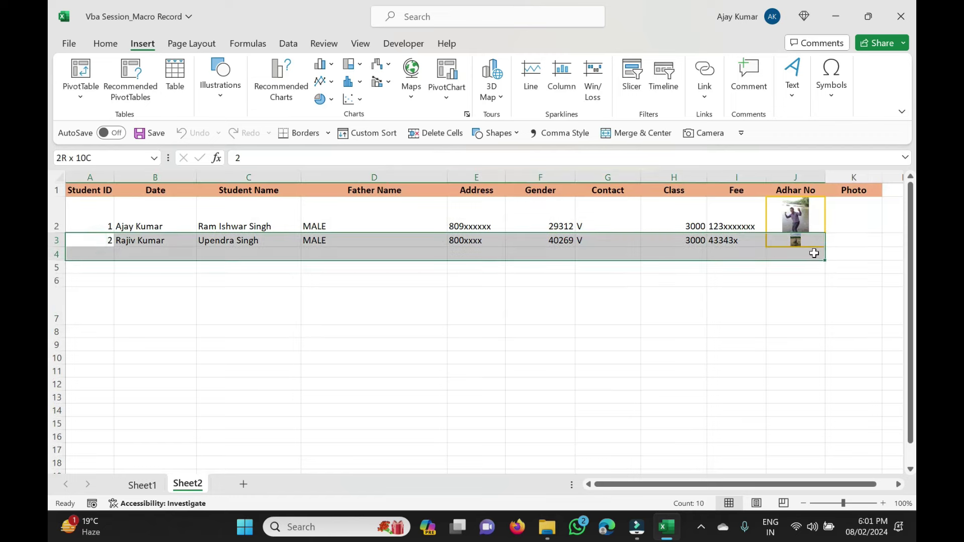
pyautogui.click(477, 331)
pyautogui.moveTo(57, 247); pyautogui.dragTo(59, 276)
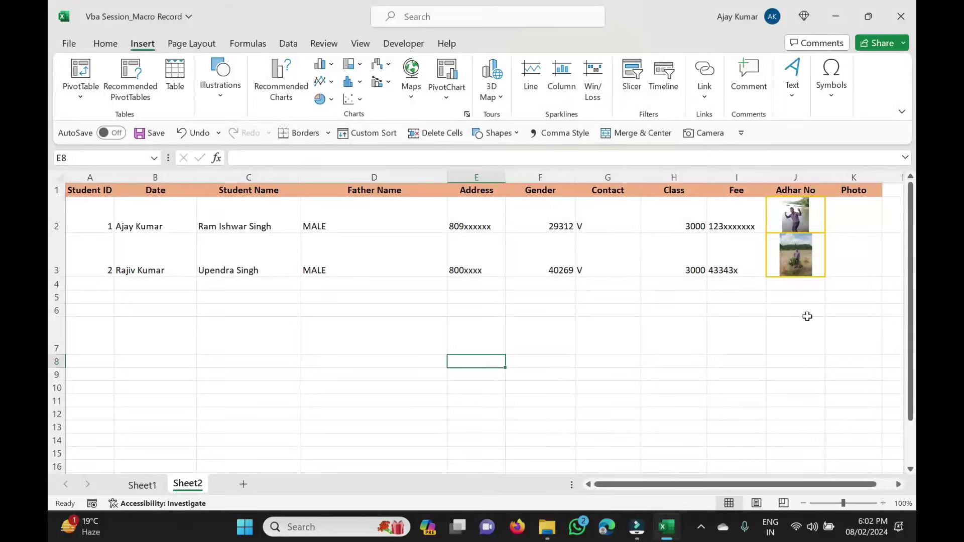
pyautogui.click(142, 486)
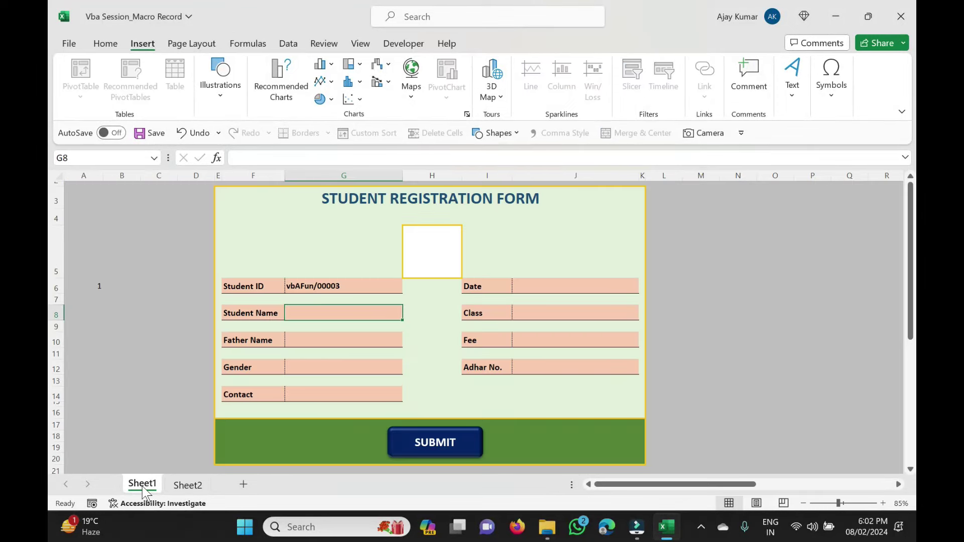